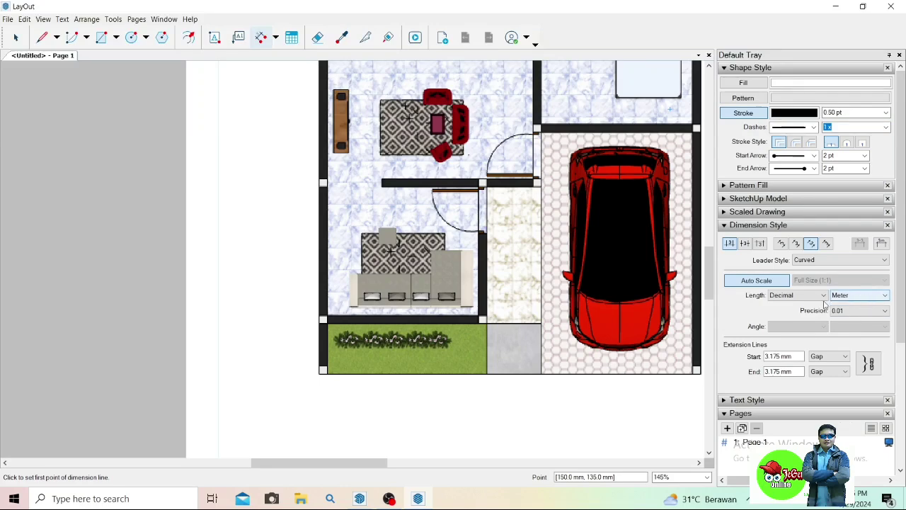
In LayOut, dimension the garden strip's bottom edge from the lower-left corner, placing the 3.00 dimension below.
scroll(319, 353, up, 1)
click(320, 374)
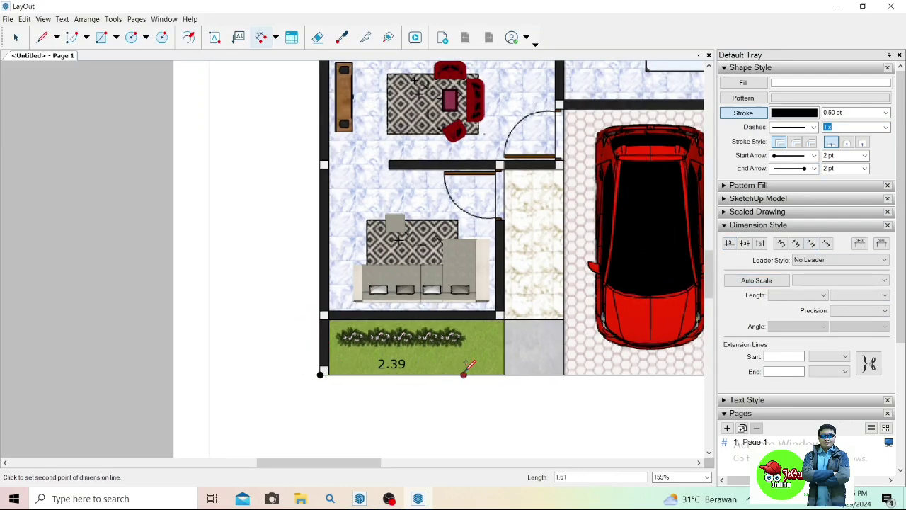
scroll(506, 368, up, 4)
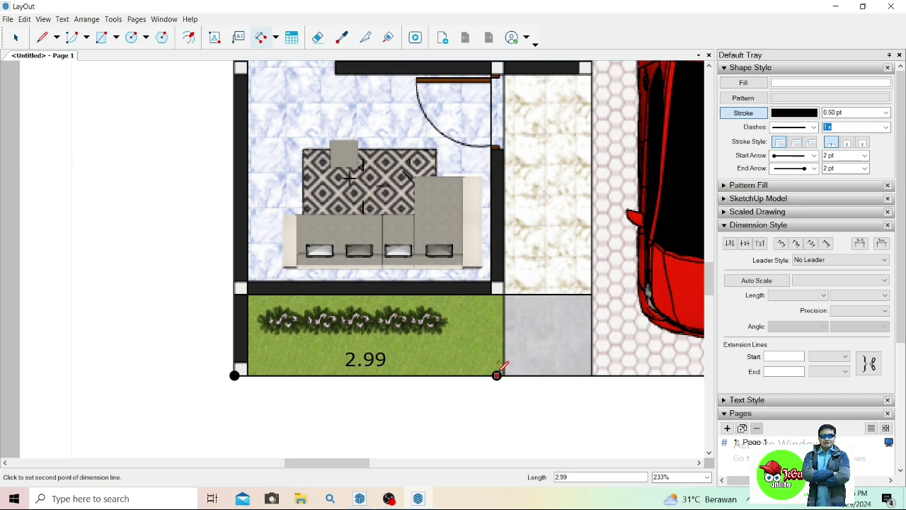
scroll(501, 374, up, 1)
scroll(499, 374, up, 1)
click(497, 375)
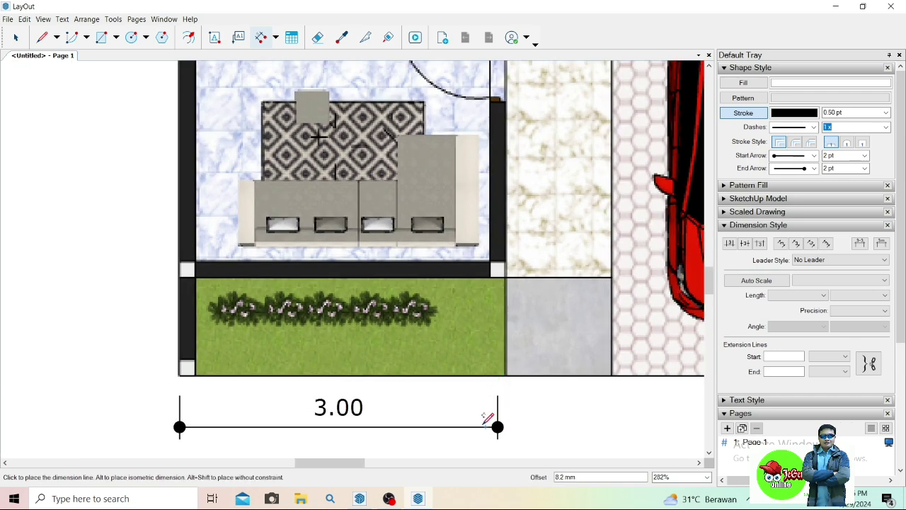
click(497, 427)
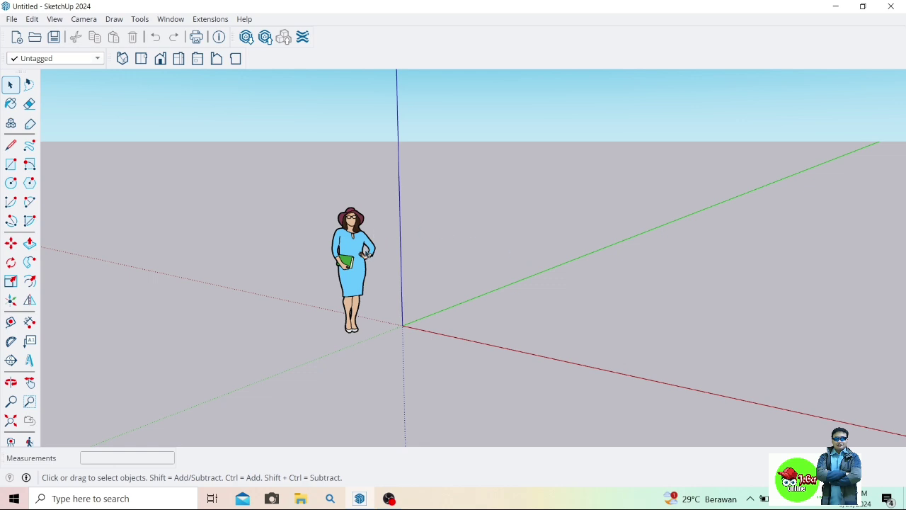
Select the default standing scale figure and delete it.
click(348, 281)
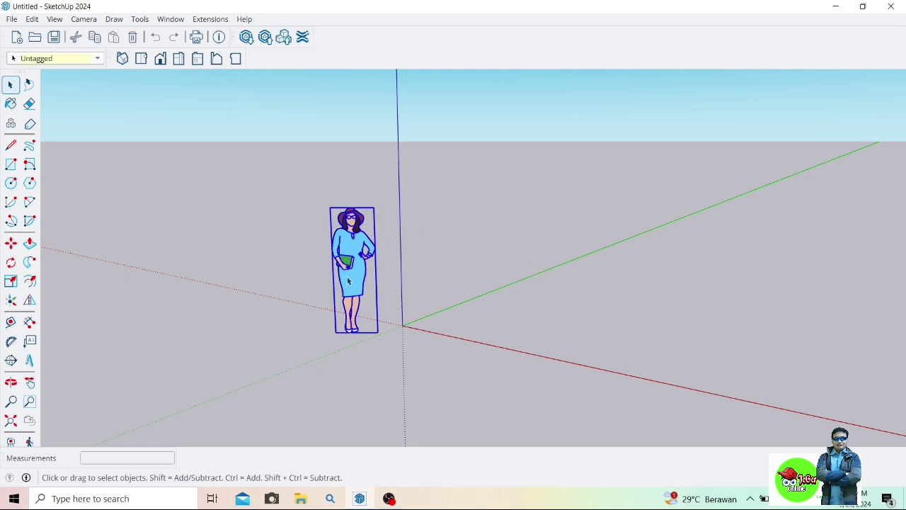
key(Delete)
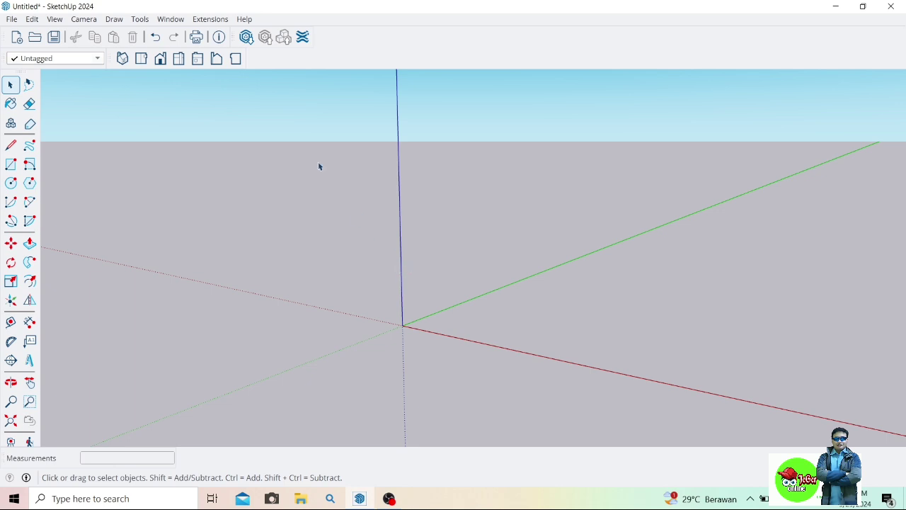
In Model Info > Units, set Length, Area and Volume to Centimeters, then close the dialog.
click(170, 20)
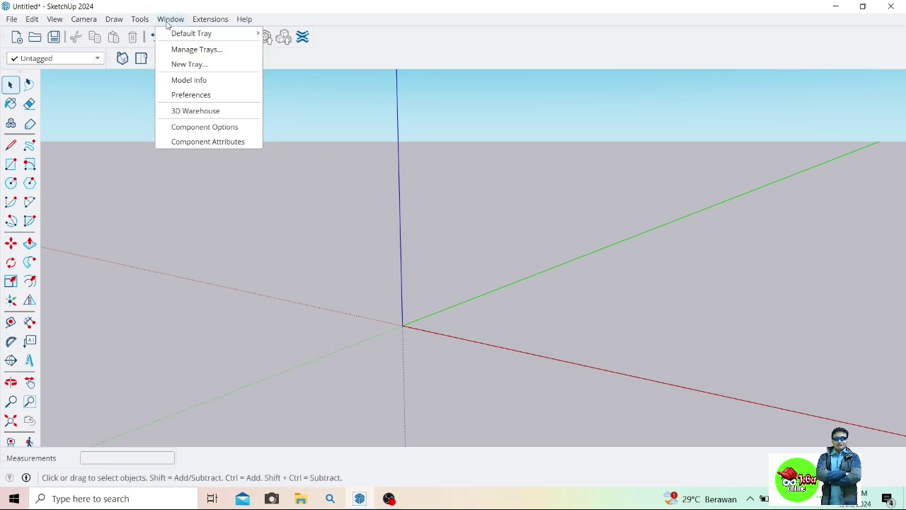
click(212, 80)
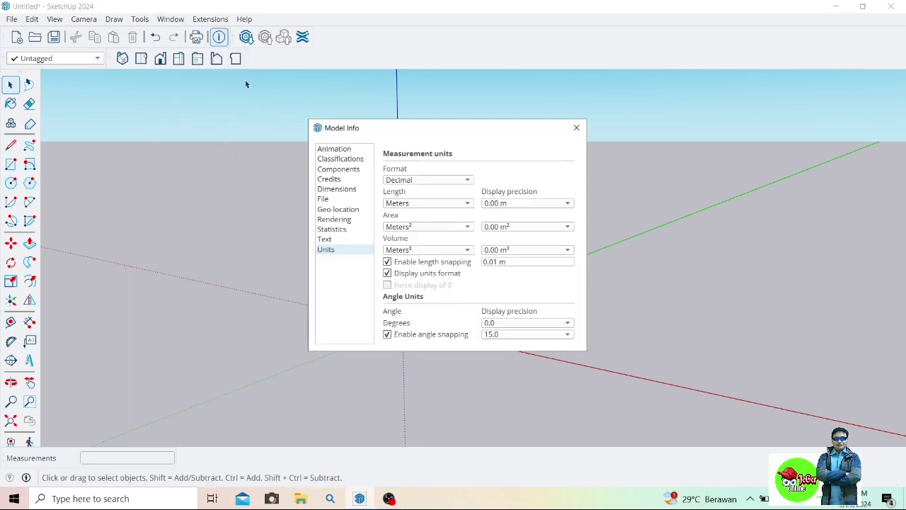
click(467, 204)
click(454, 191)
click(458, 227)
click(446, 215)
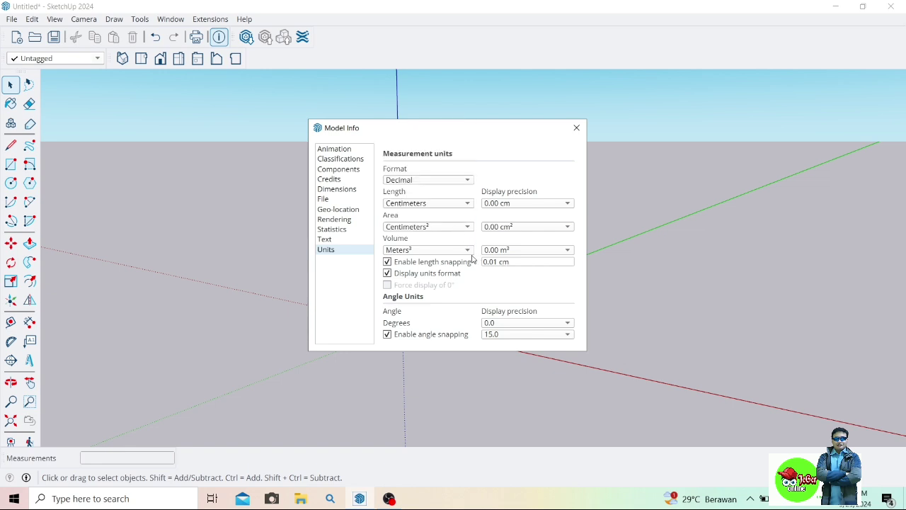
click(466, 252)
click(446, 239)
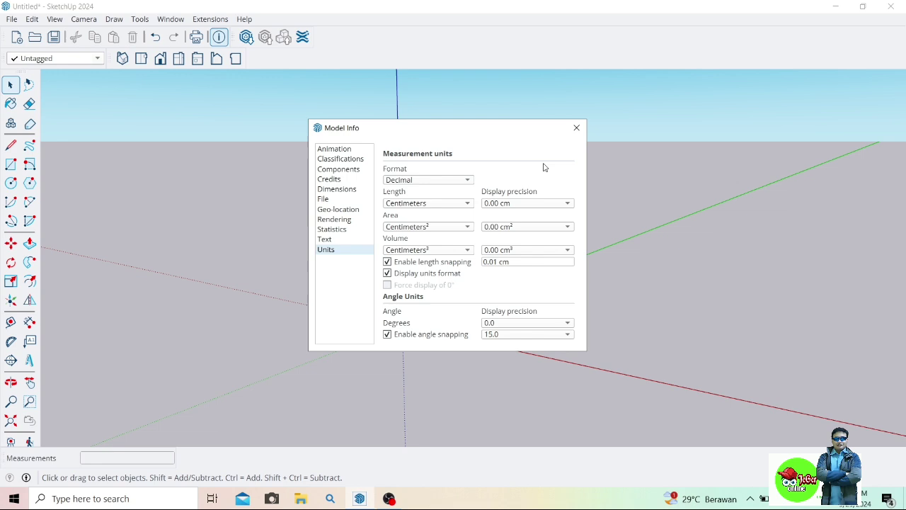
click(576, 127)
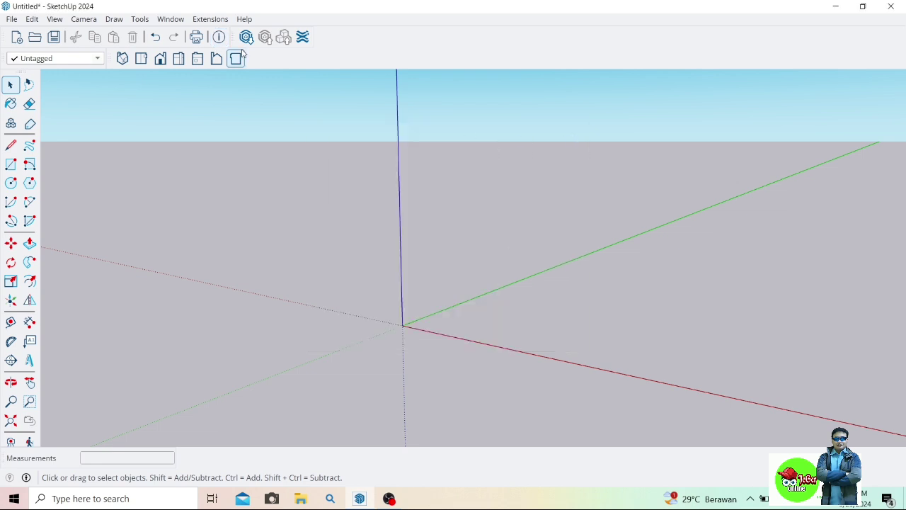
click(171, 21)
Apply the Shaded with textures style from Default Styles, then close the tray.
click(295, 34)
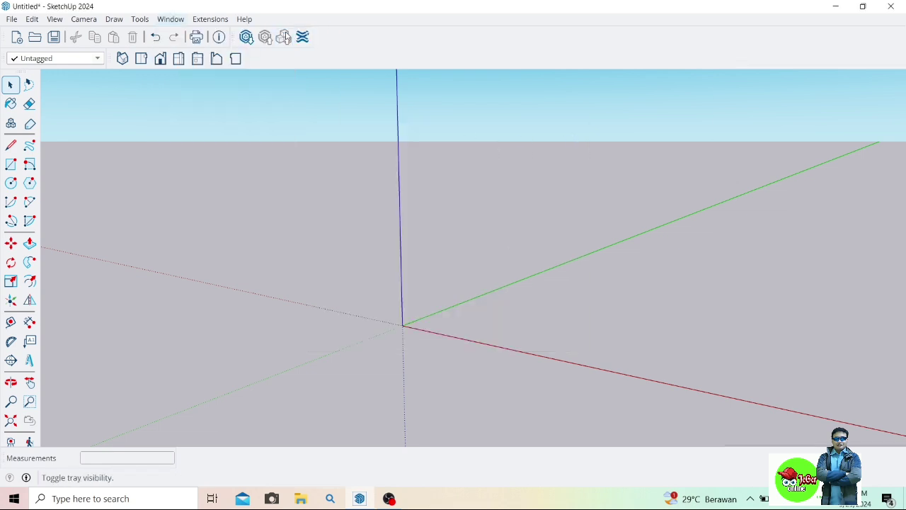
click(772, 114)
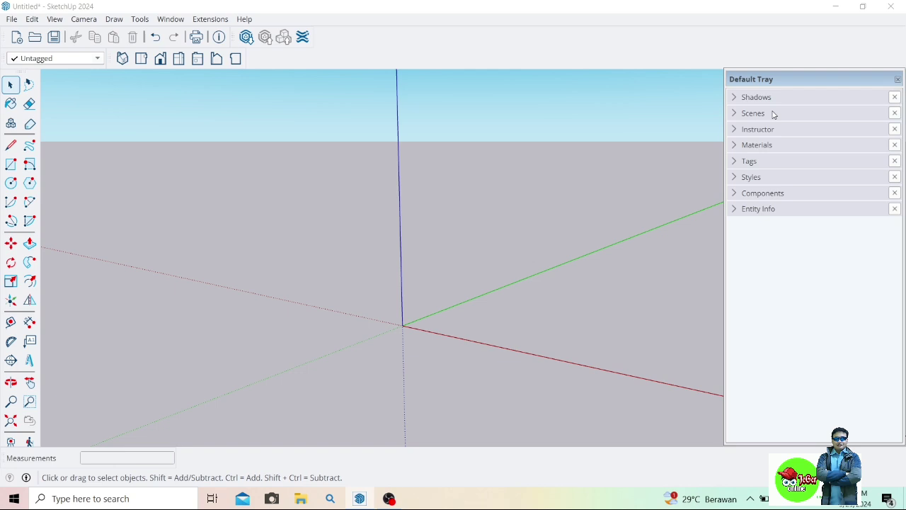
click(790, 180)
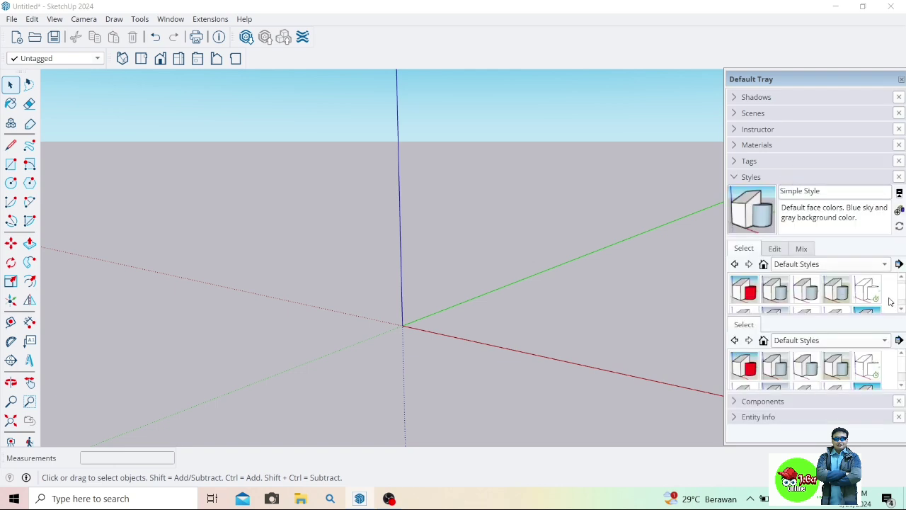
scroll(903, 296, down, 1)
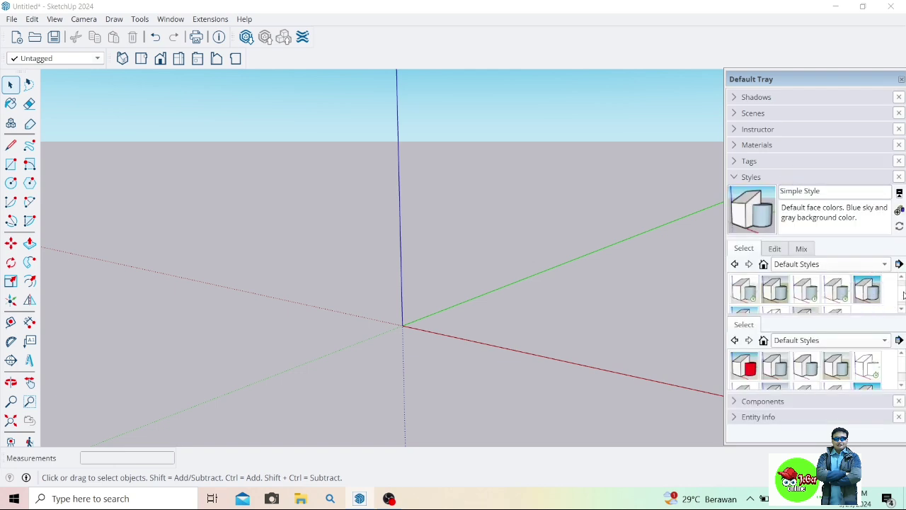
click(837, 290)
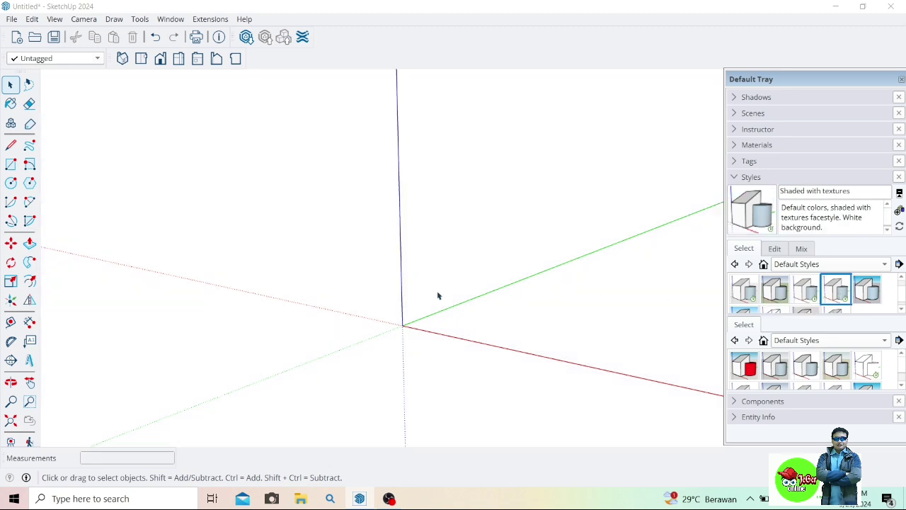
click(902, 79)
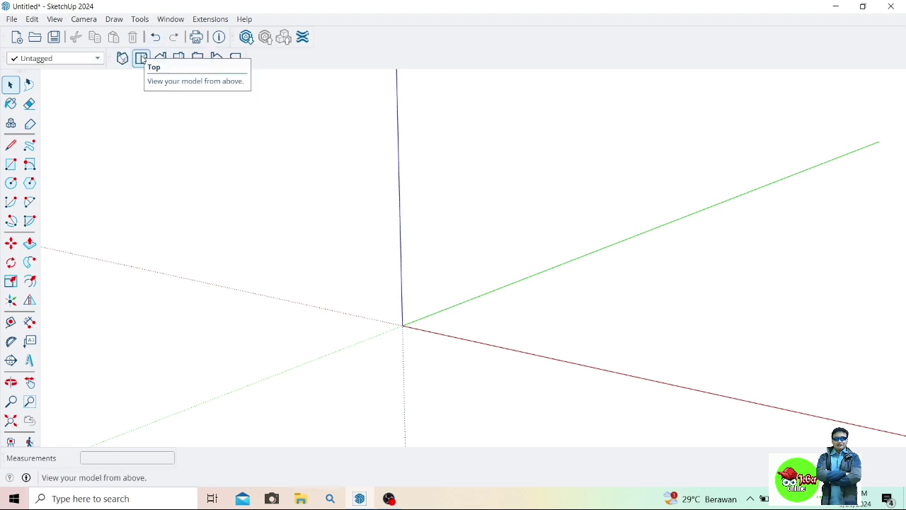
Switch to Top view and pan the axes origin toward the lower left.
click(142, 58)
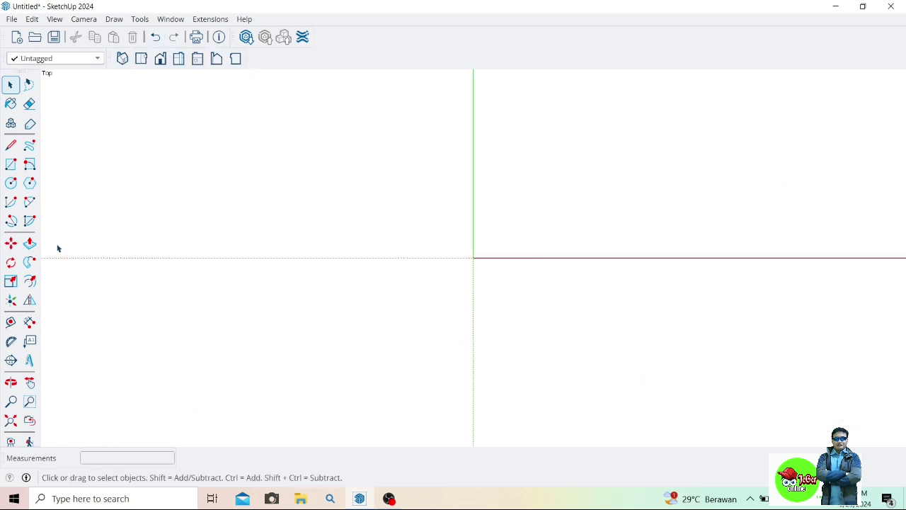
click(29, 383)
drag(271, 218, 71, 354)
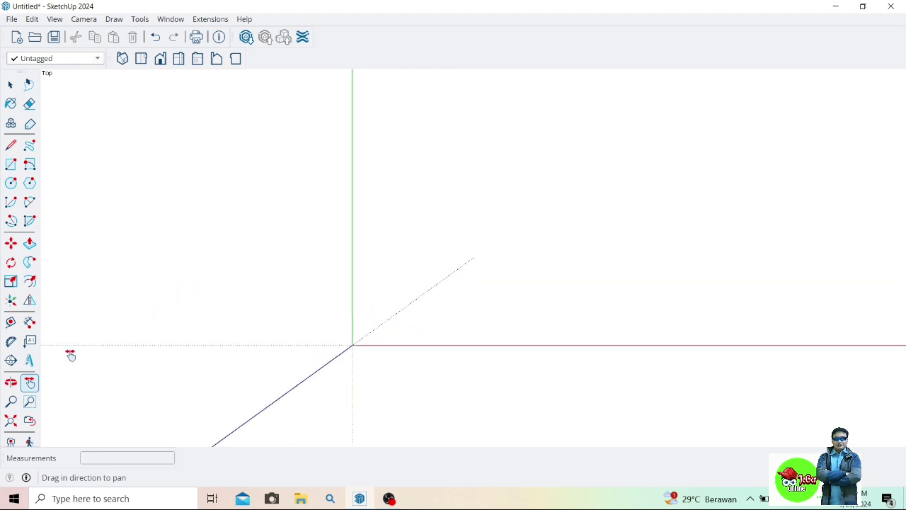
mouse_move(453, 170)
mouse_down()
mouse_move(324, 233)
mouse_move(205, 269)
mouse_move(184, 291)
mouse_up()
drag(430, 237, 247, 302)
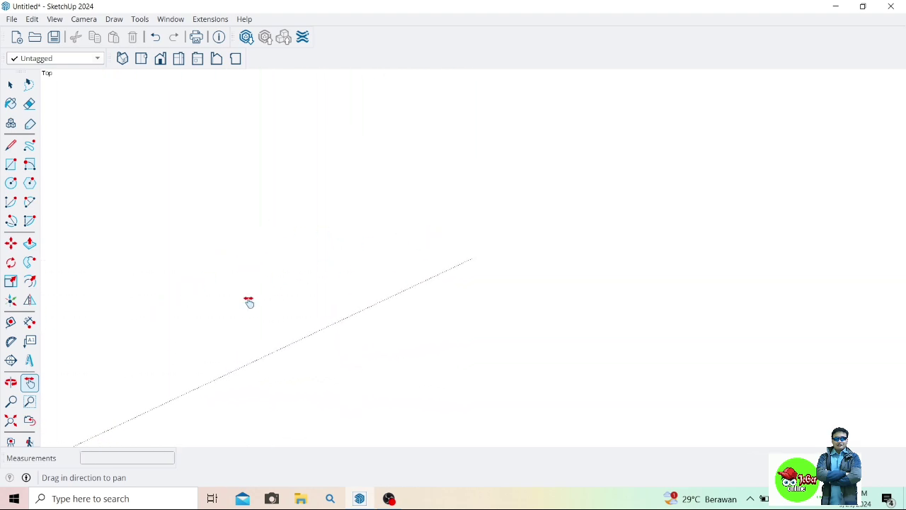
Draw a 700 by 1000 cm rectangle and pan it to the centre of view.
click(11, 164)
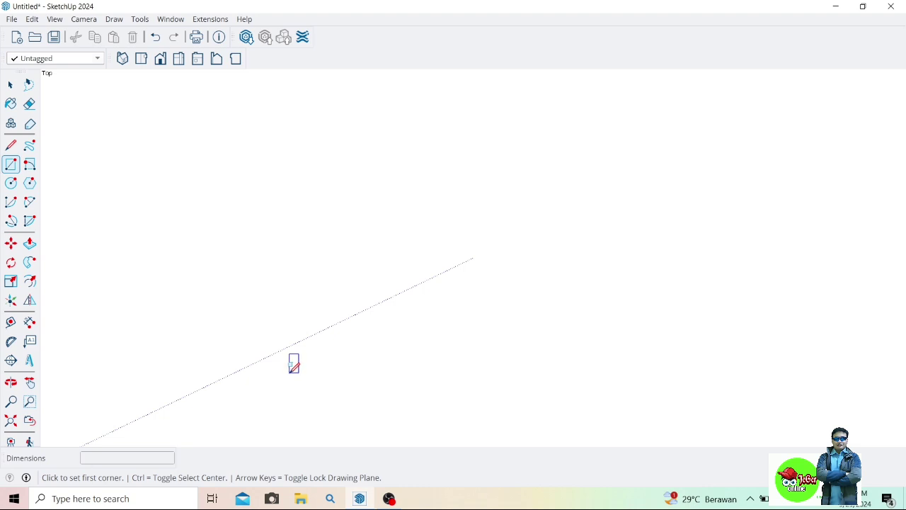
click(299, 386)
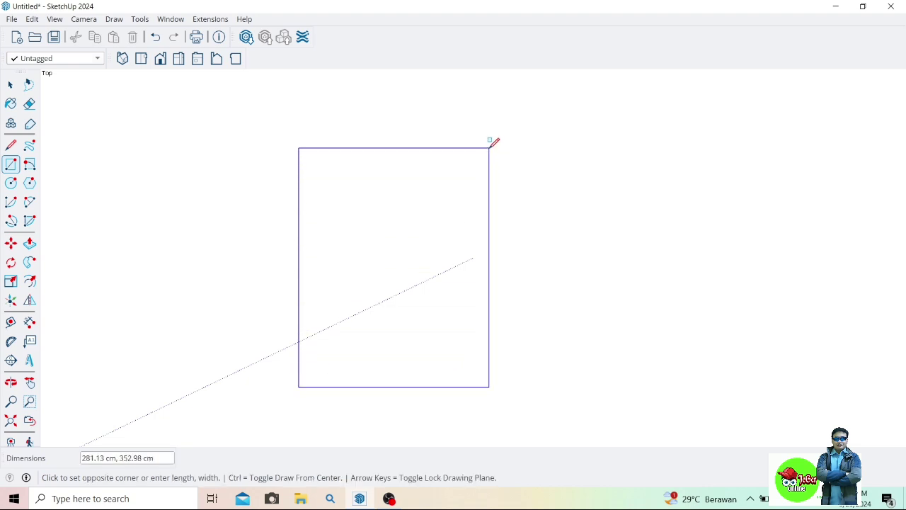
text(700,1000)
key(Return)
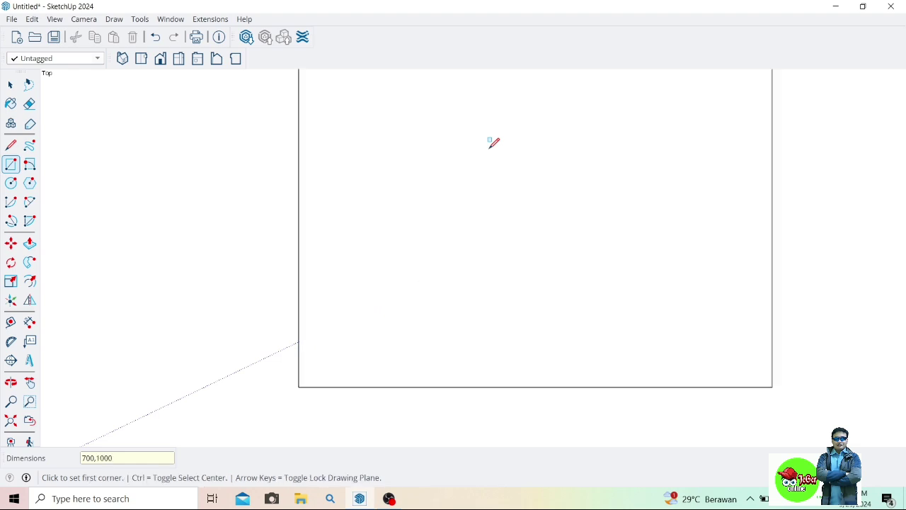
scroll(492, 141, down, 1)
scroll(492, 141, down, 2)
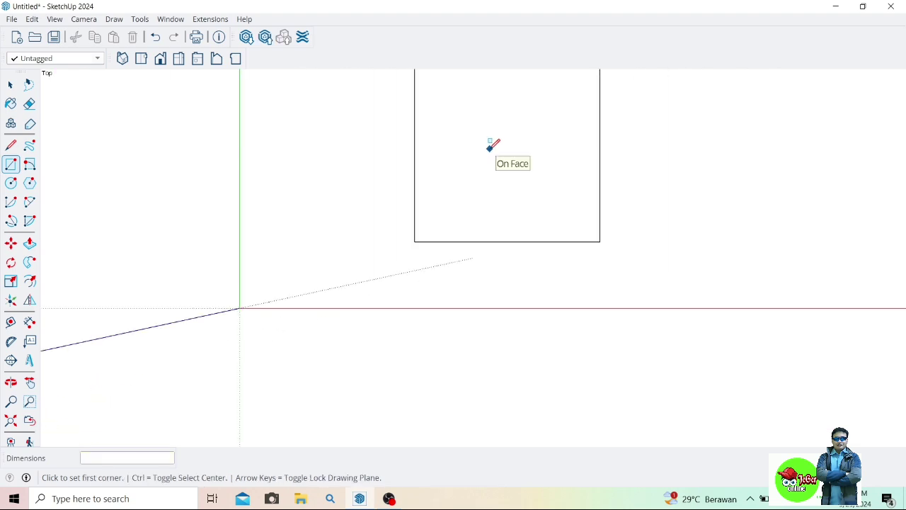
click(29, 382)
mouse_move(311, 213)
mouse_down()
mouse_move(264, 345)
mouse_move(165, 346)
mouse_move(160, 329)
mouse_up()
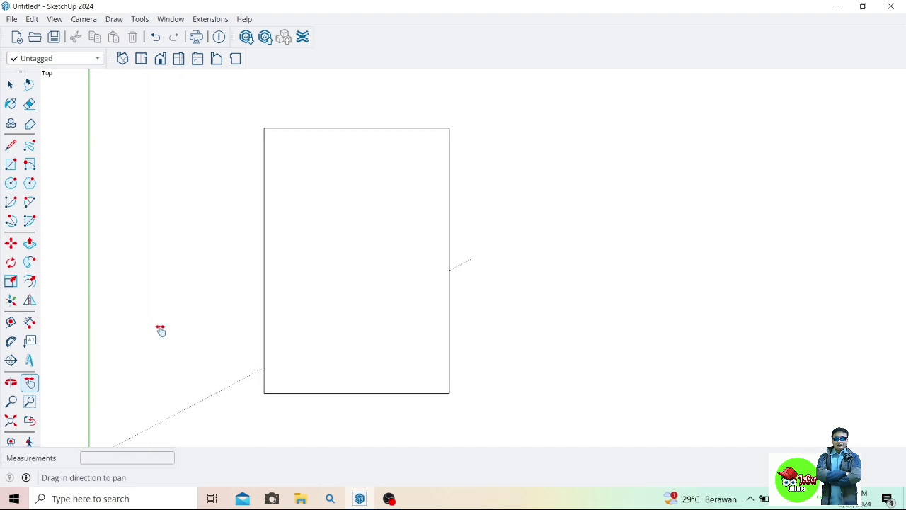
Paint the rectangle face with the light grey Color M02 material and close the tray.
click(13, 106)
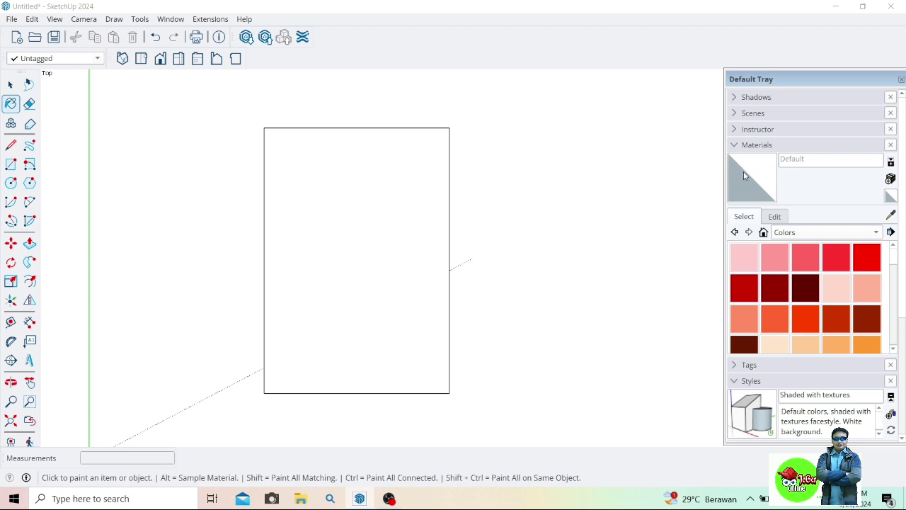
scroll(823, 303, down, 3)
scroll(821, 303, down, 3)
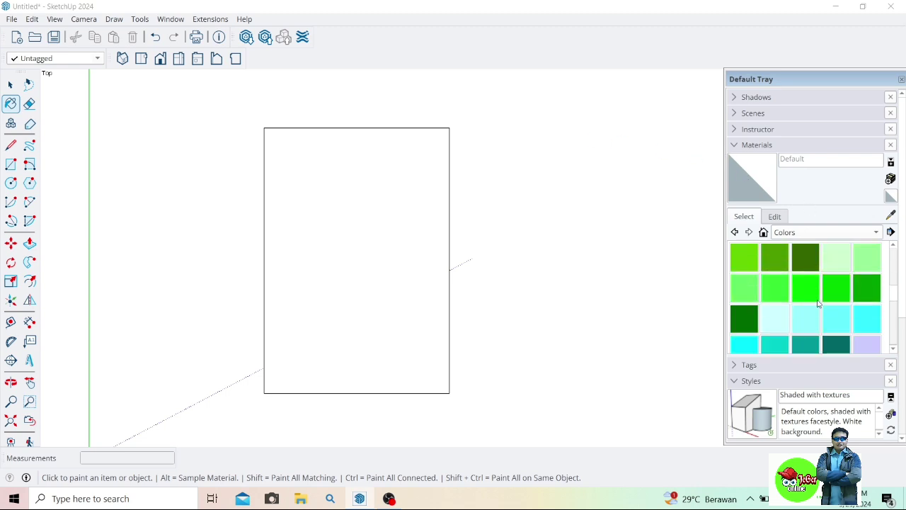
scroll(820, 303, down, 3)
scroll(817, 303, down, 3)
scroll(818, 302, down, 2)
scroll(817, 303, down, 2)
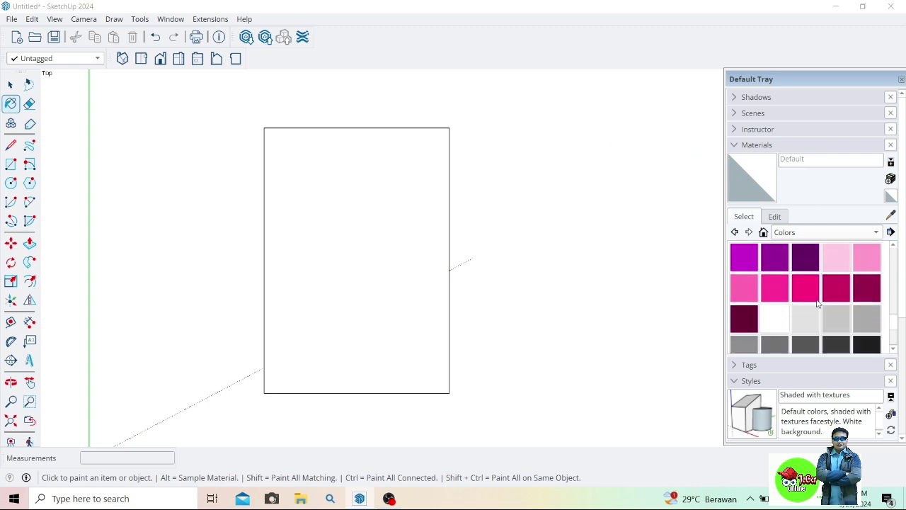
click(841, 323)
click(399, 280)
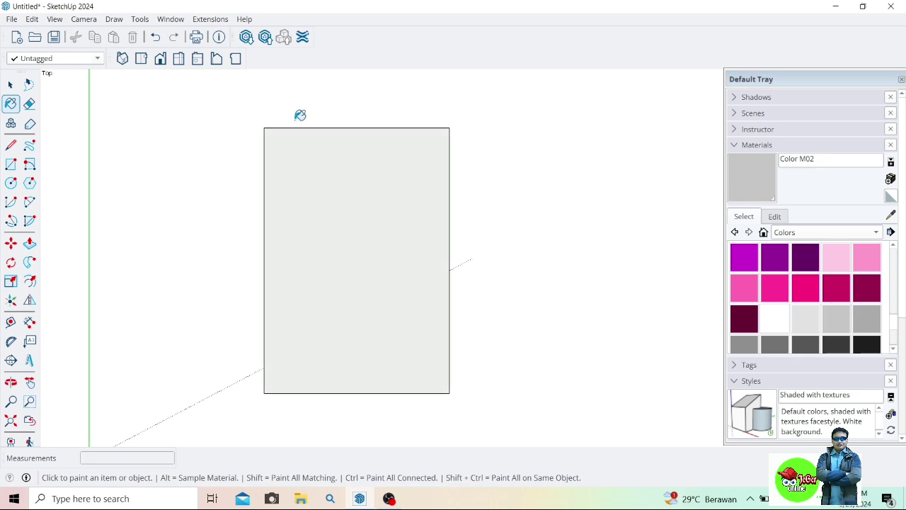
click(901, 79)
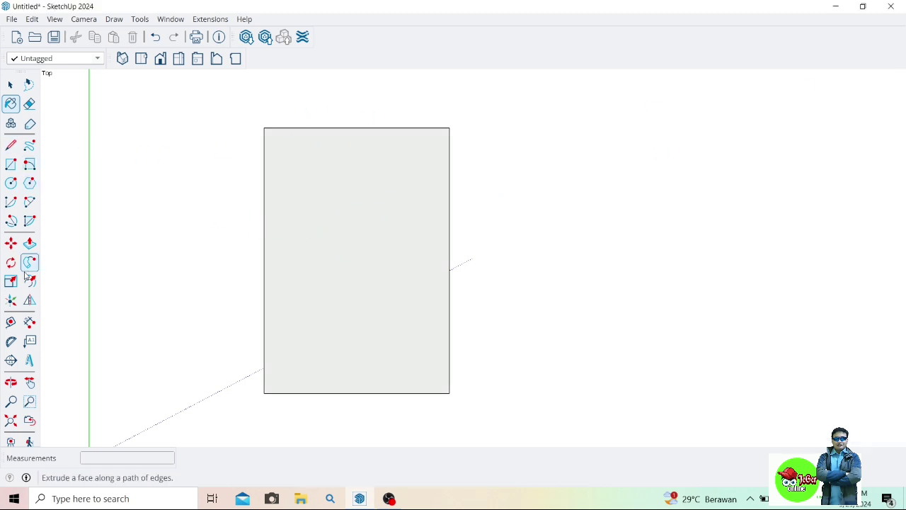
Add a 700 cm dimension above the rectangle's top edge.
click(28, 323)
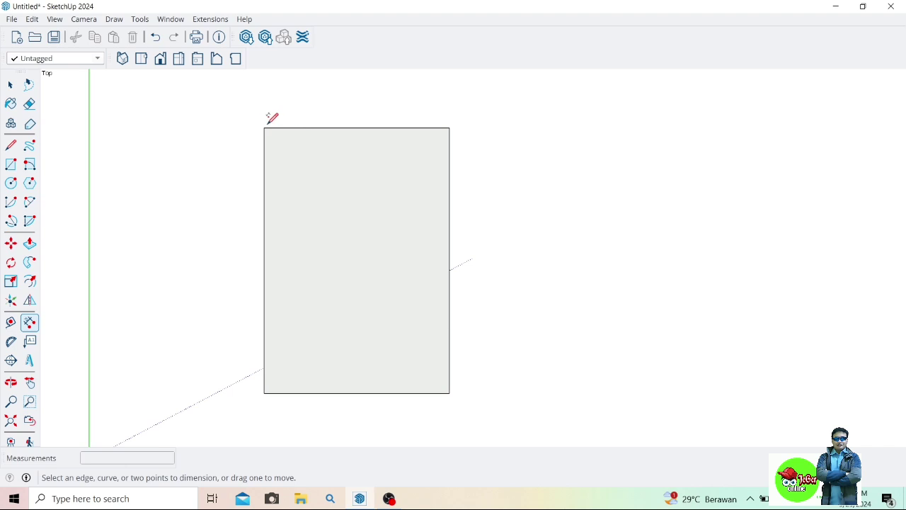
click(264, 128)
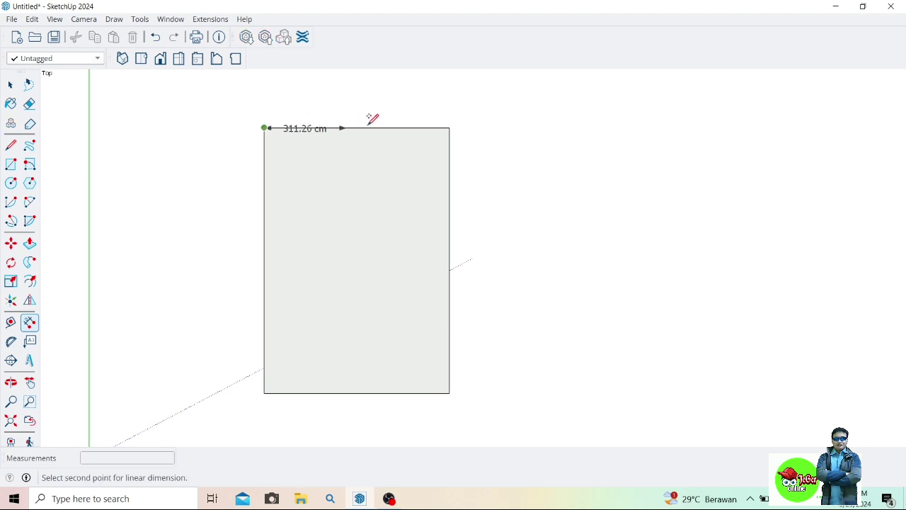
click(449, 127)
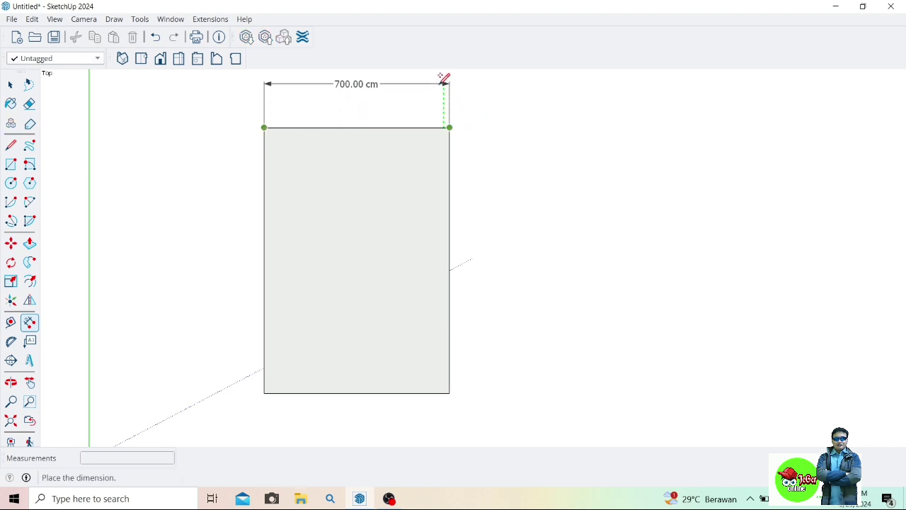
click(445, 79)
Add a 1000 cm dimension to the right of the rectangle's right edge.
click(450, 128)
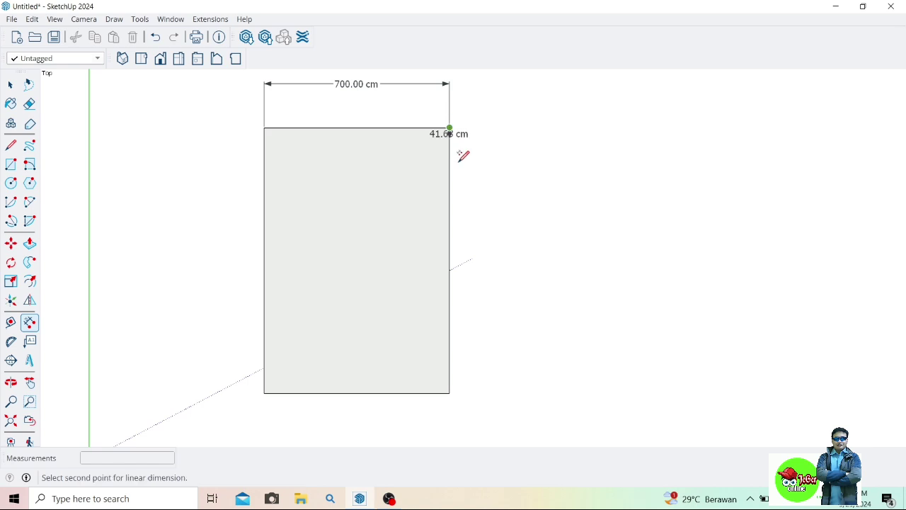
click(449, 391)
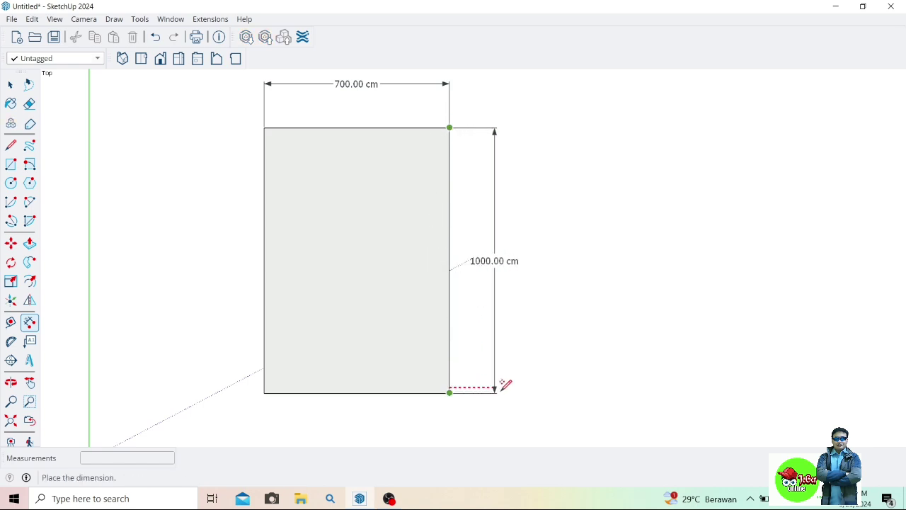
click(539, 386)
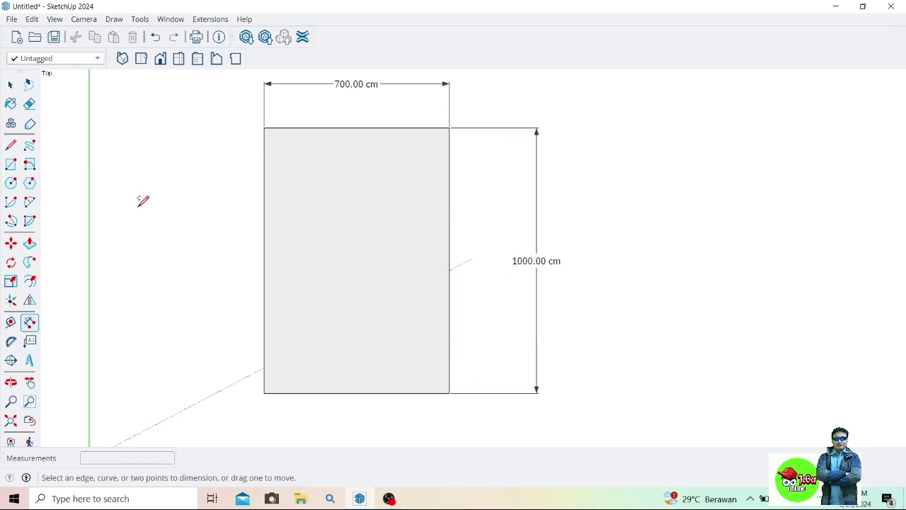
click(10, 86)
click(12, 90)
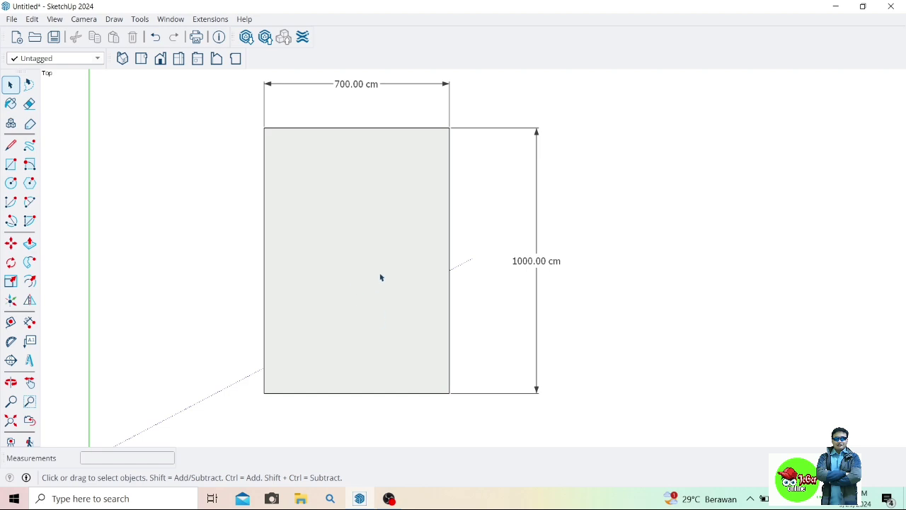
click(11, 322)
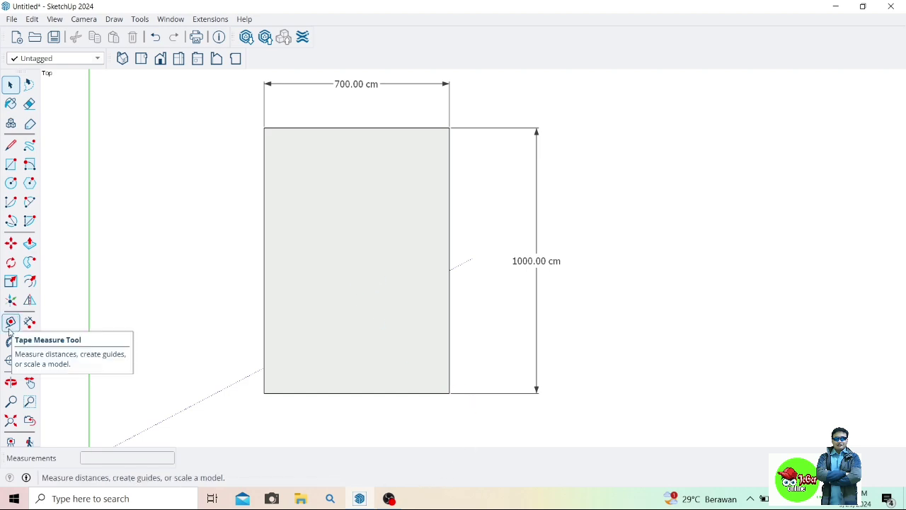
Create vertical guides 300 cm and 400 cm from the rectangle's left edge.
click(264, 331)
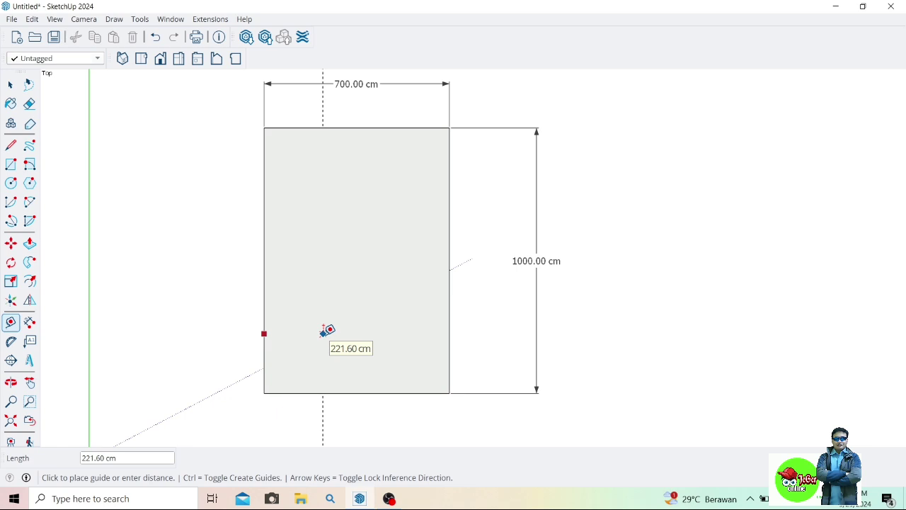
text(300)
key(Return)
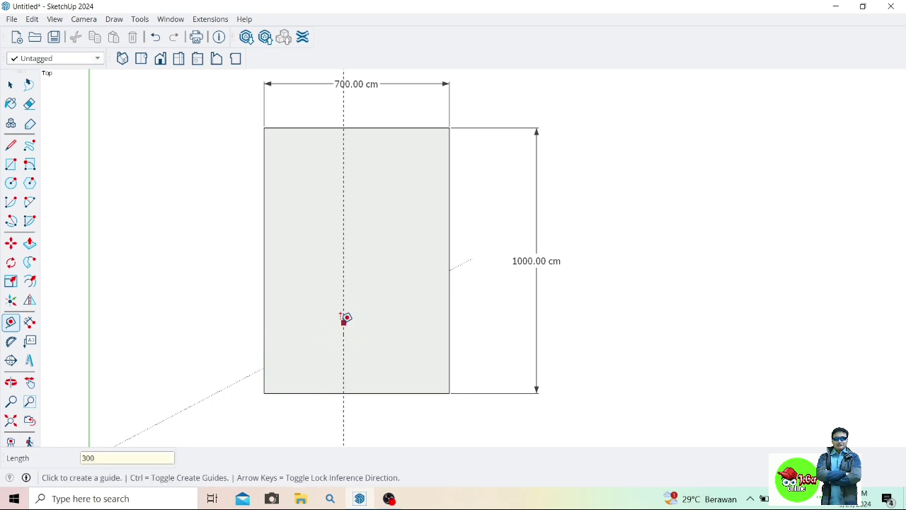
scroll(338, 323, up, 2)
click(346, 350)
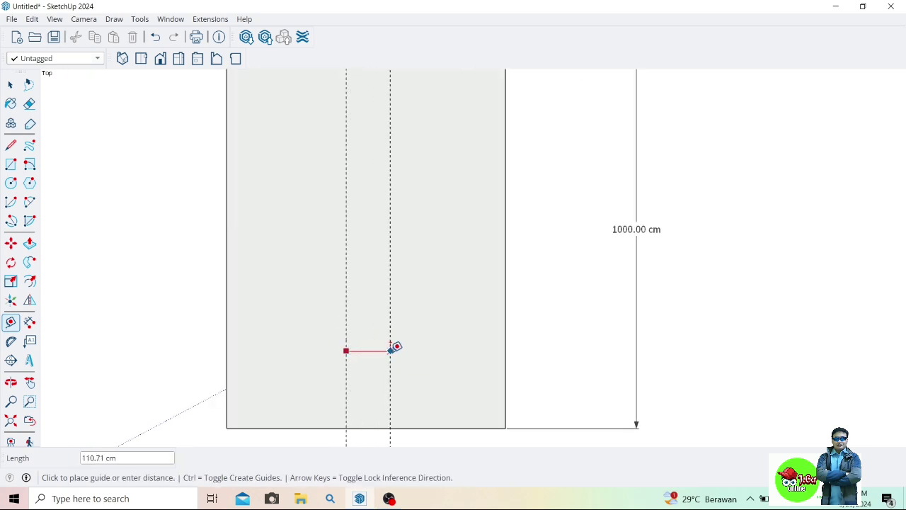
text(100)
key(Return)
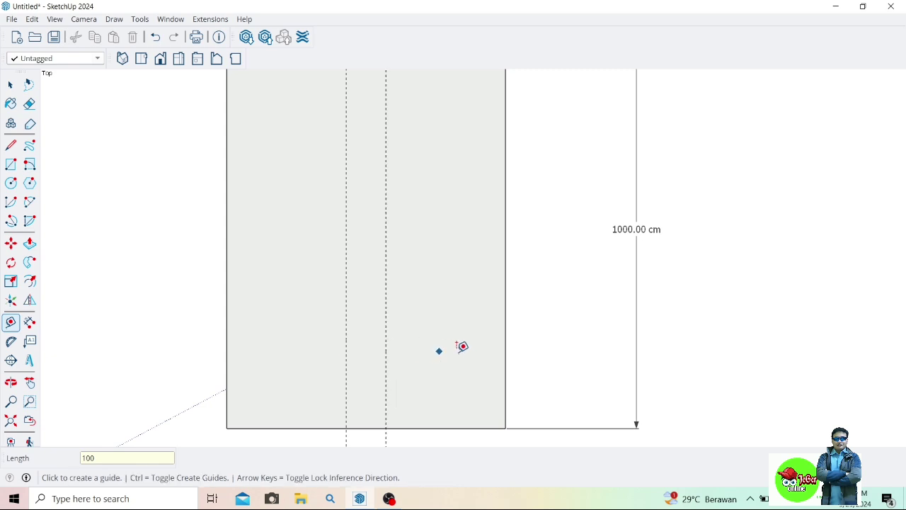
Create horizontal guides 100, 350 and 450 cm above the bottom edge.
scroll(288, 349, down, 1)
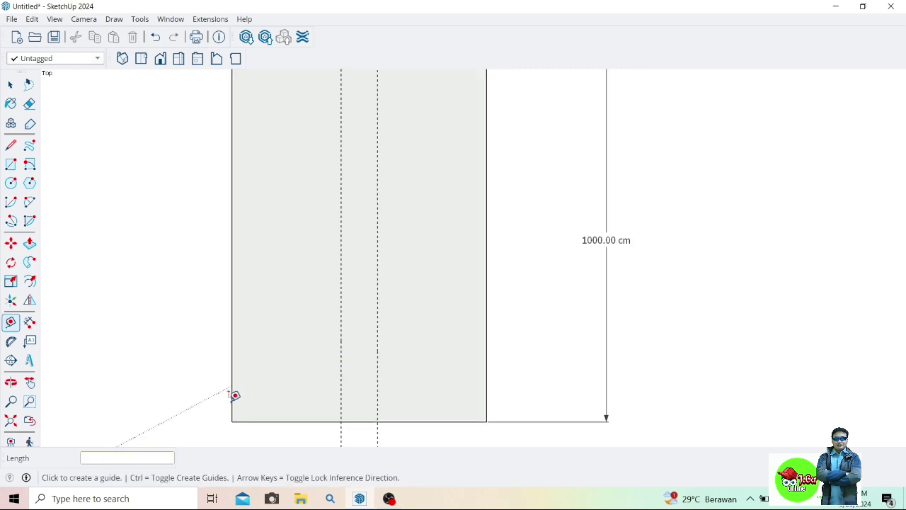
click(258, 421)
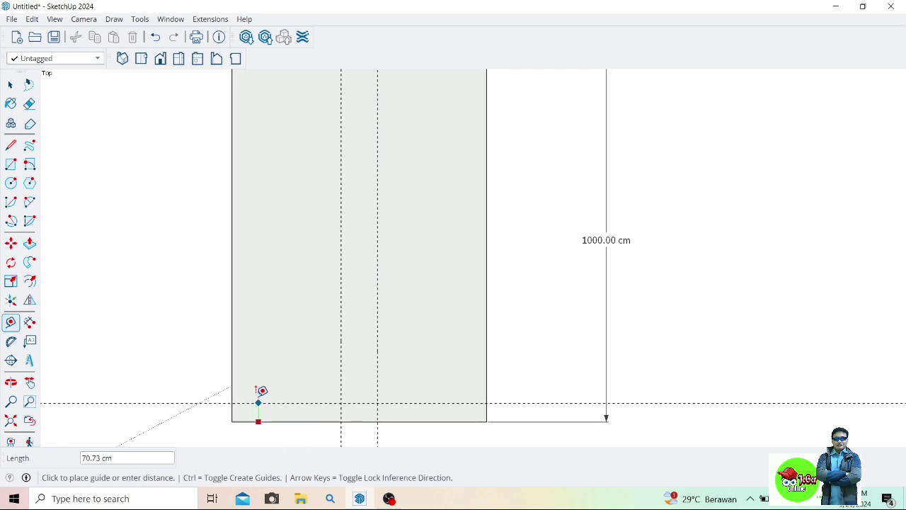
text(100)
key(Return)
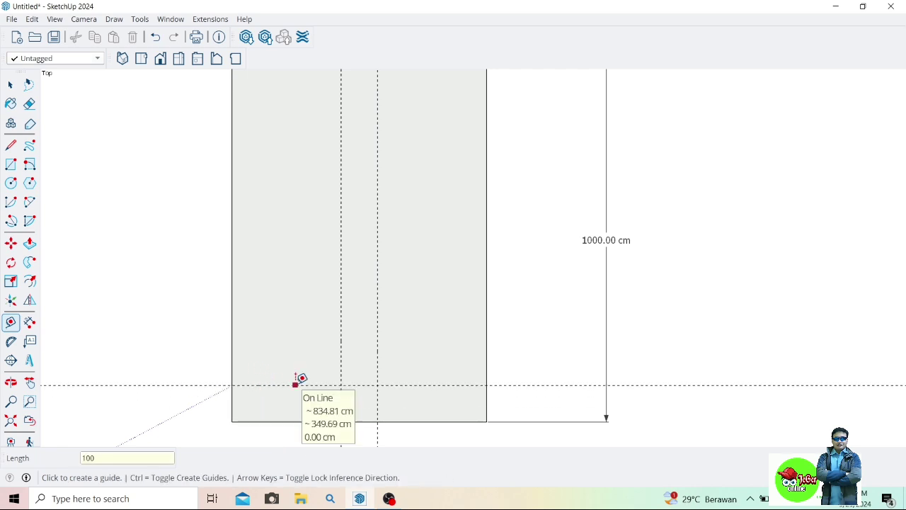
click(292, 384)
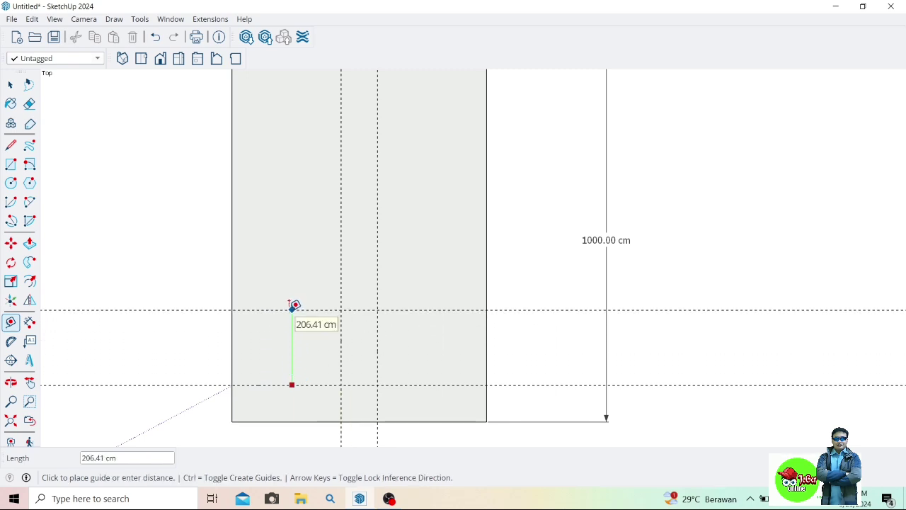
text(250)
key(Return)
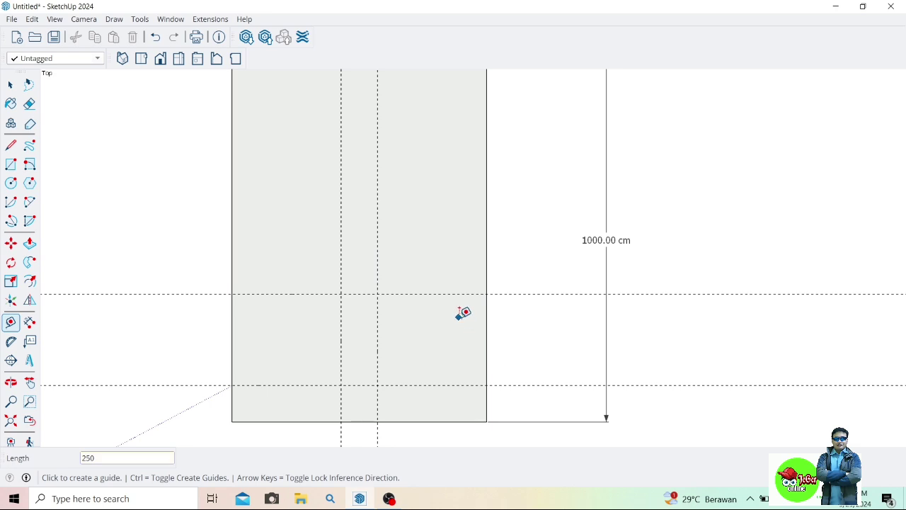
click(542, 292)
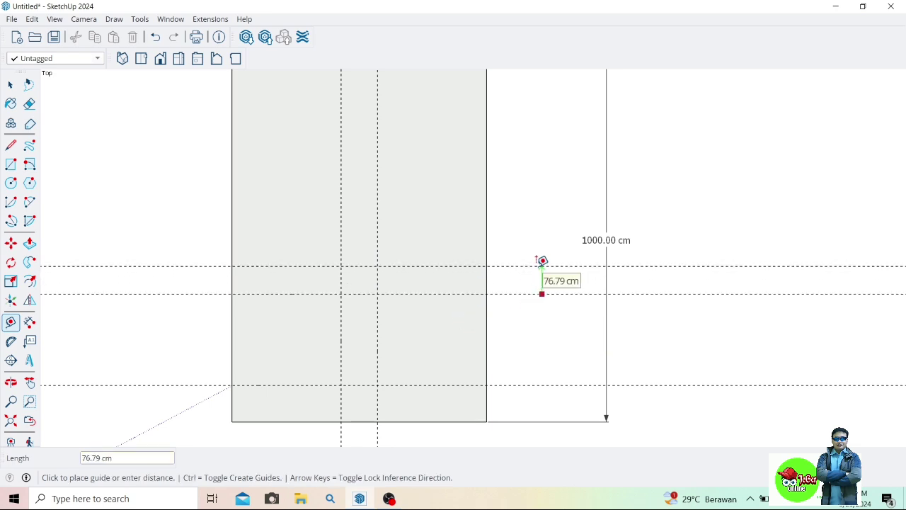
text(100)
key(Return)
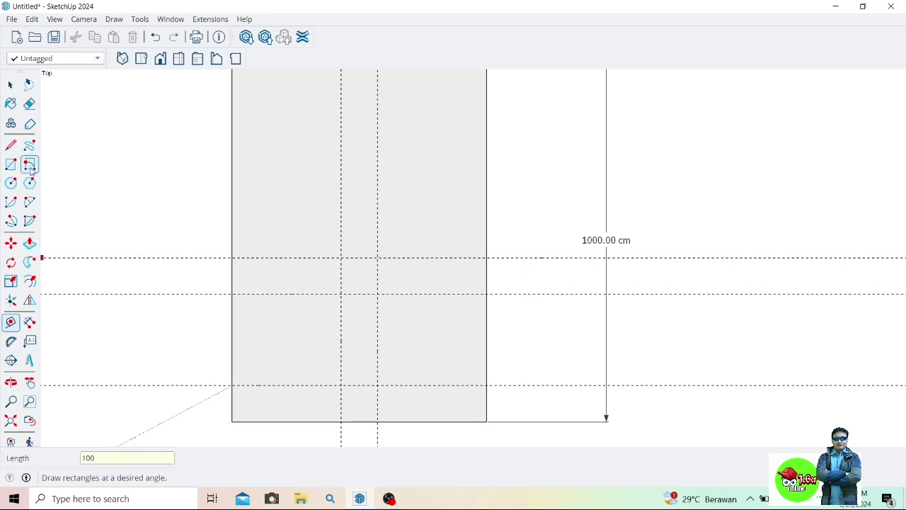
Draw the lower-left room between the 100 and 350 cm guides, with a divider along the first guide.
click(11, 144)
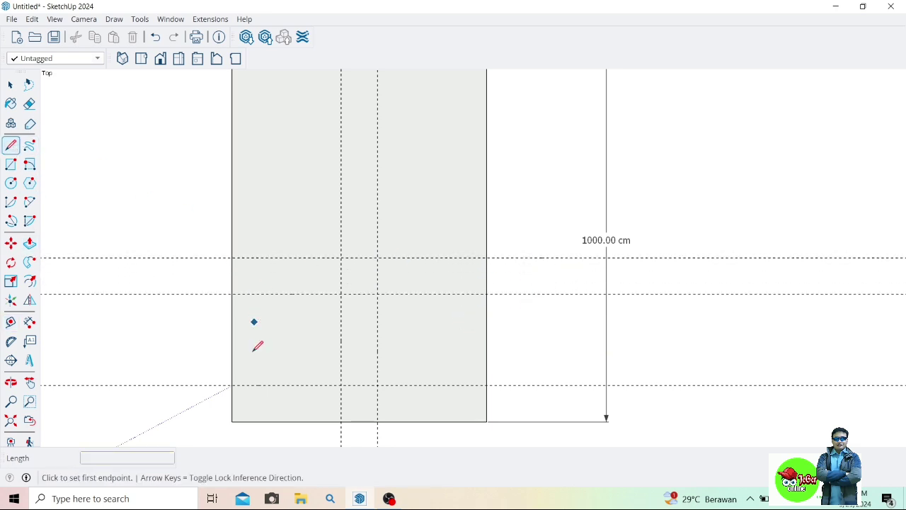
click(232, 385)
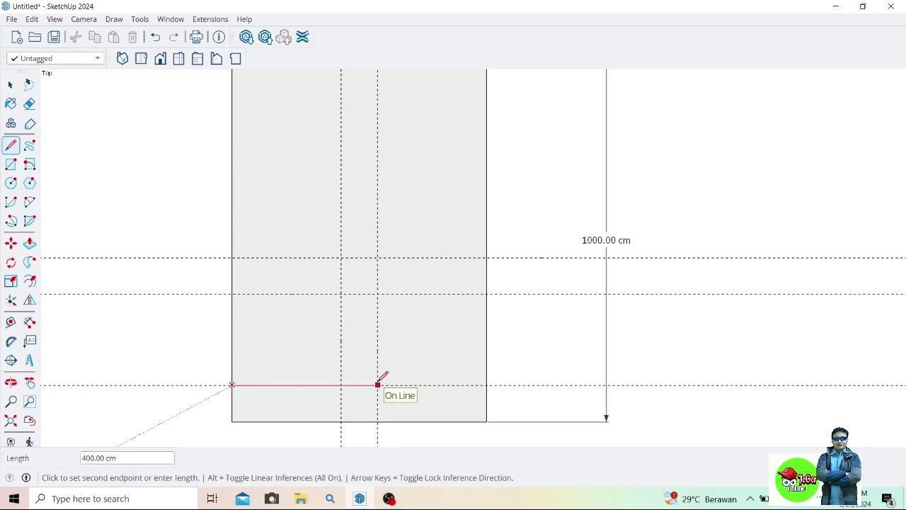
click(378, 385)
click(377, 293)
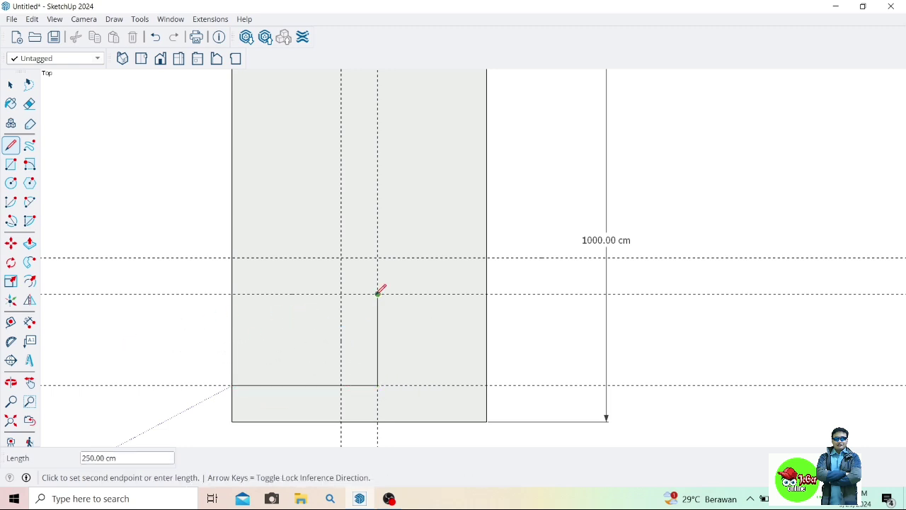
click(232, 293)
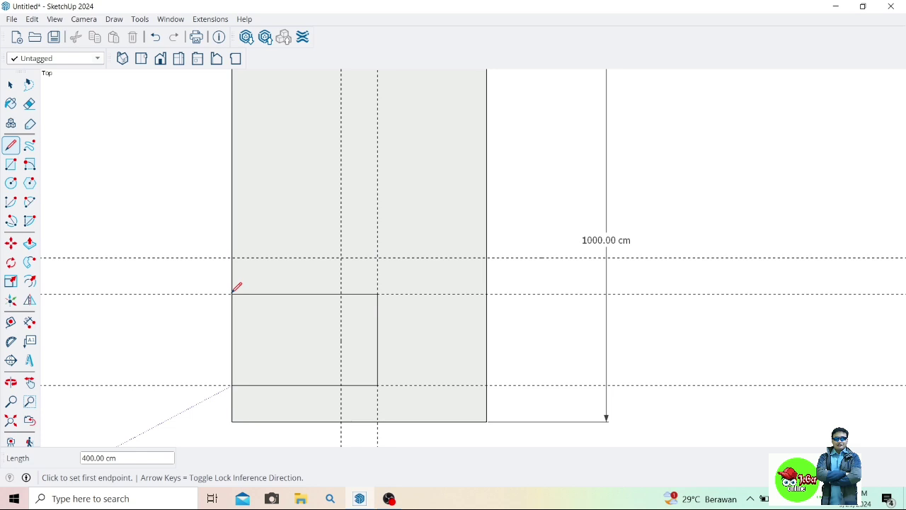
click(340, 293)
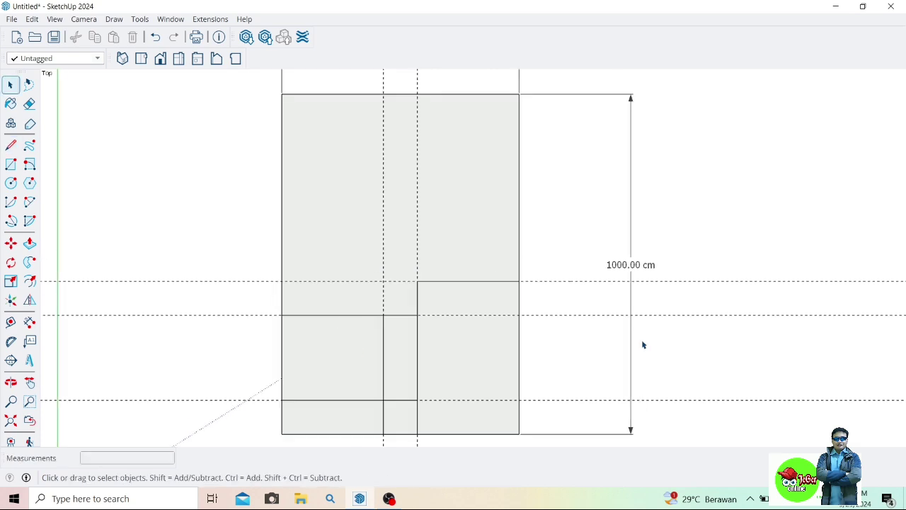
Add guides 475 cm above the room's top edge and 150 cm from the left edge.
click(11, 321)
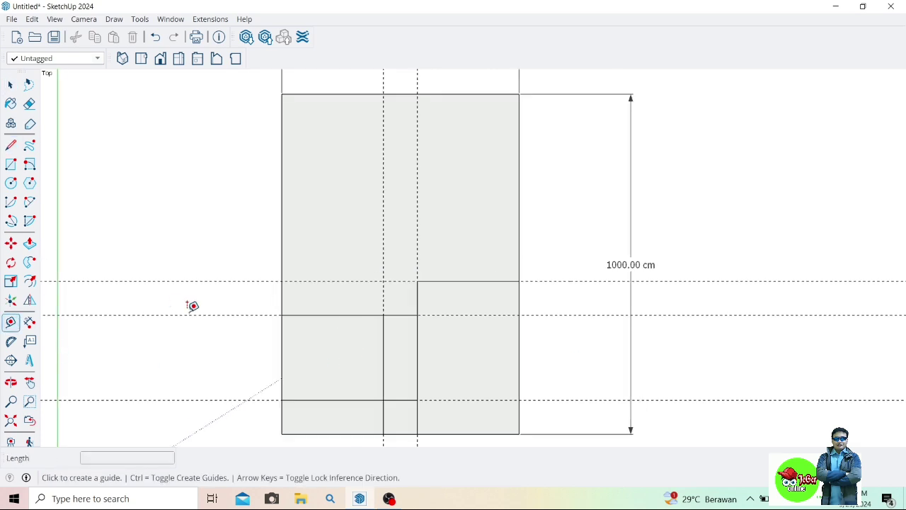
click(305, 315)
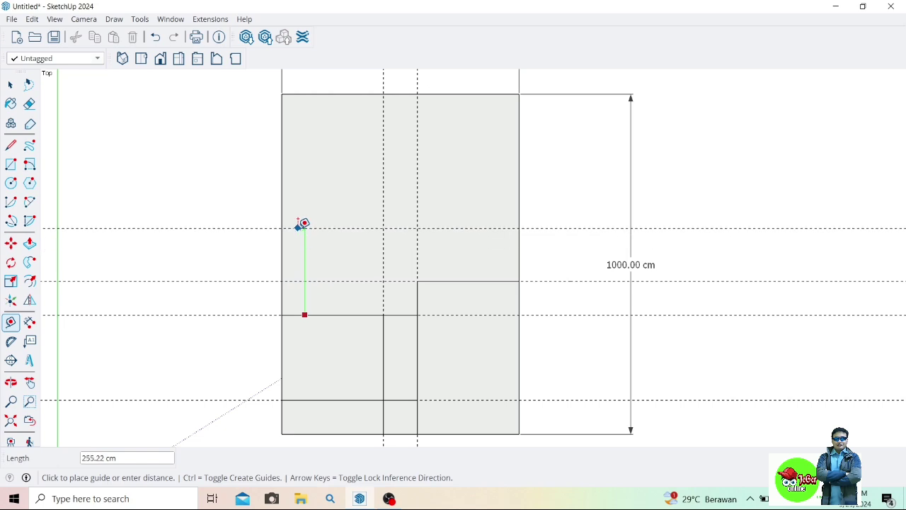
text(475)
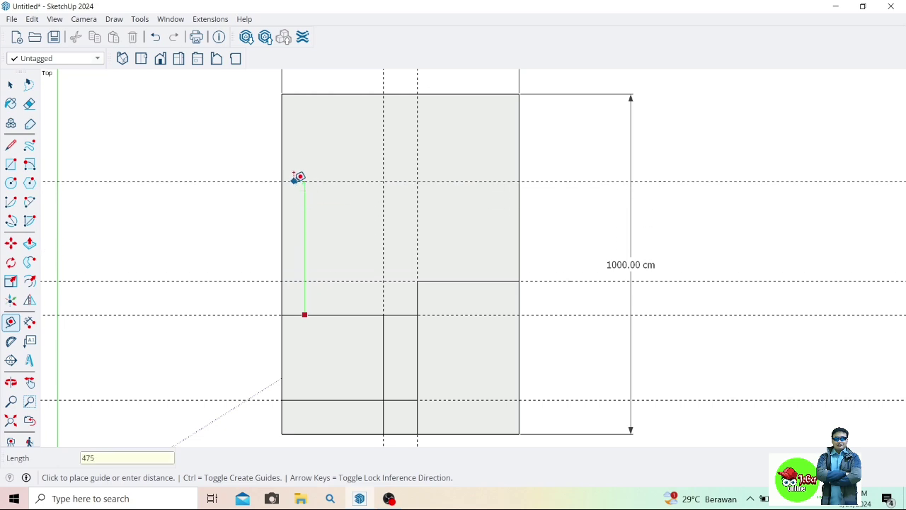
key(Return)
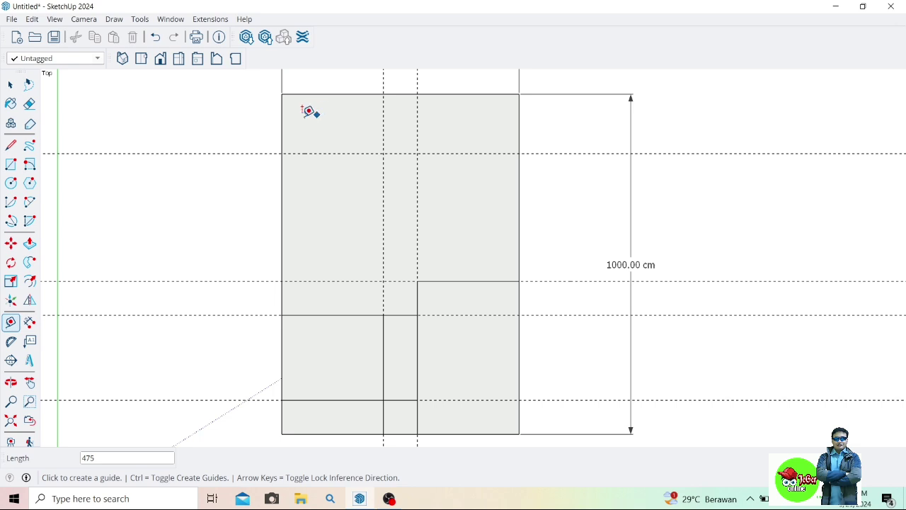
click(282, 121)
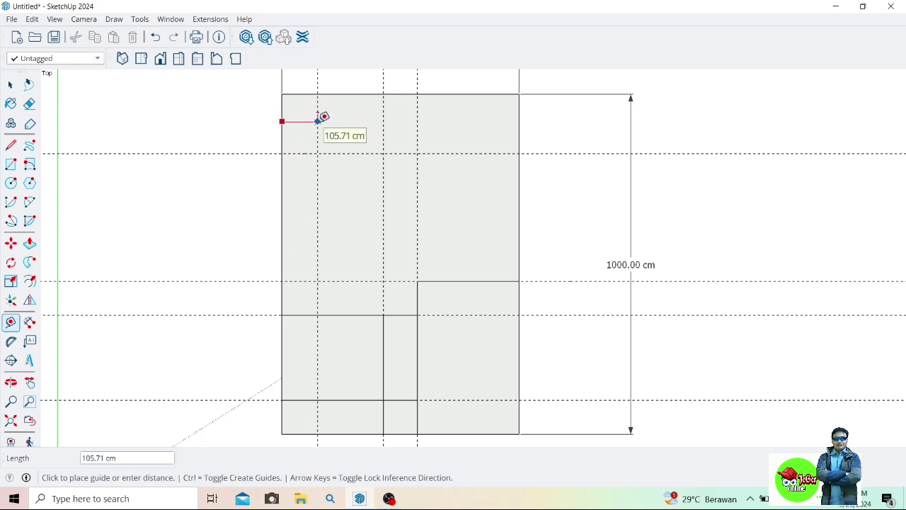
text(150)
key(Return)
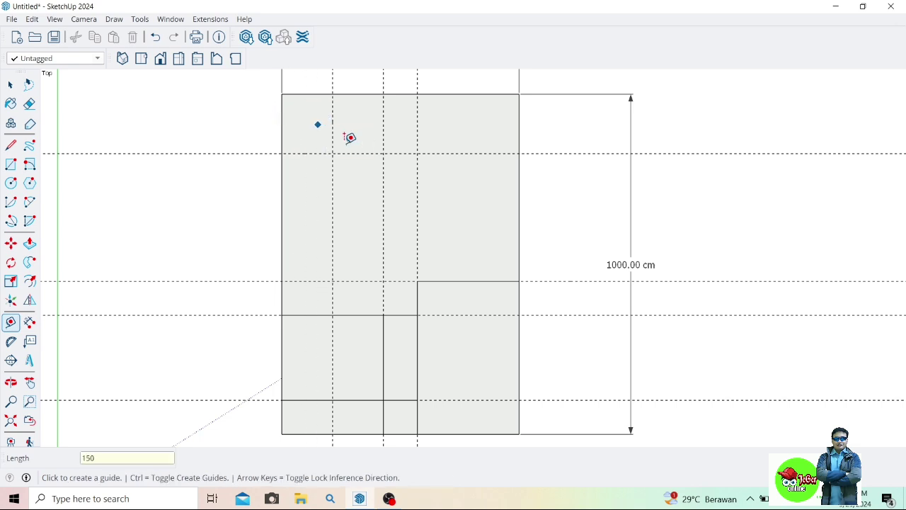
Draw walls forming the small top-left room 150 cm in from the left edge.
click(12, 146)
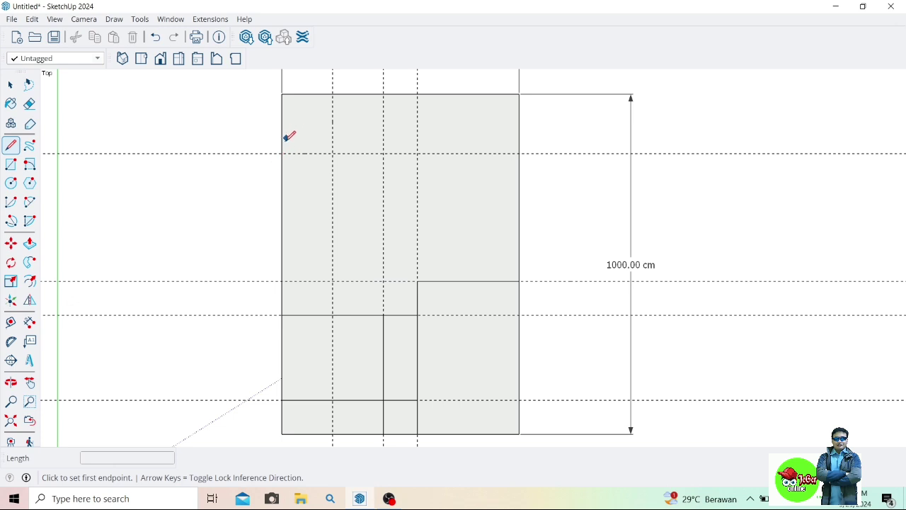
click(282, 153)
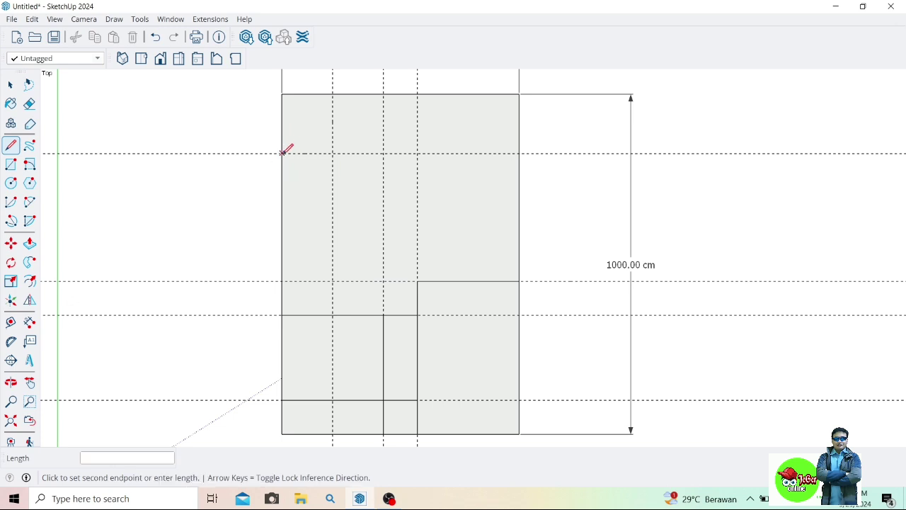
click(333, 153)
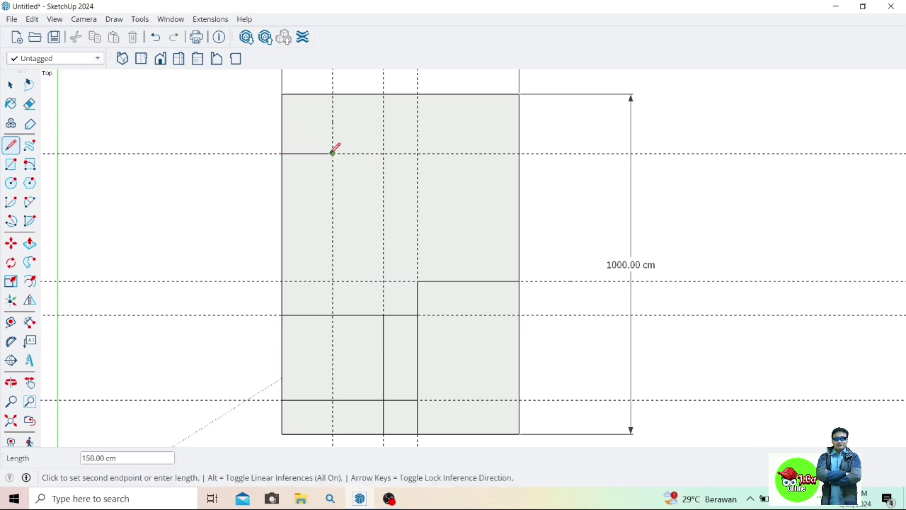
click(333, 94)
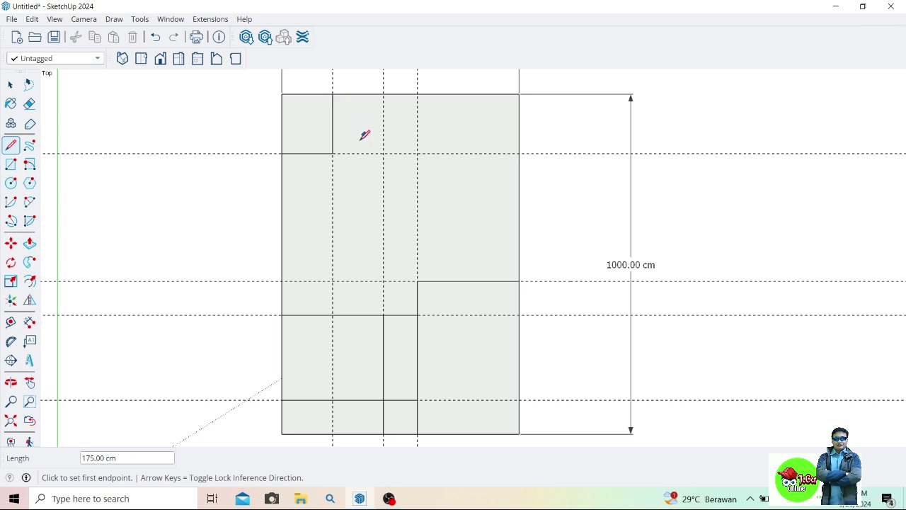
click(332, 152)
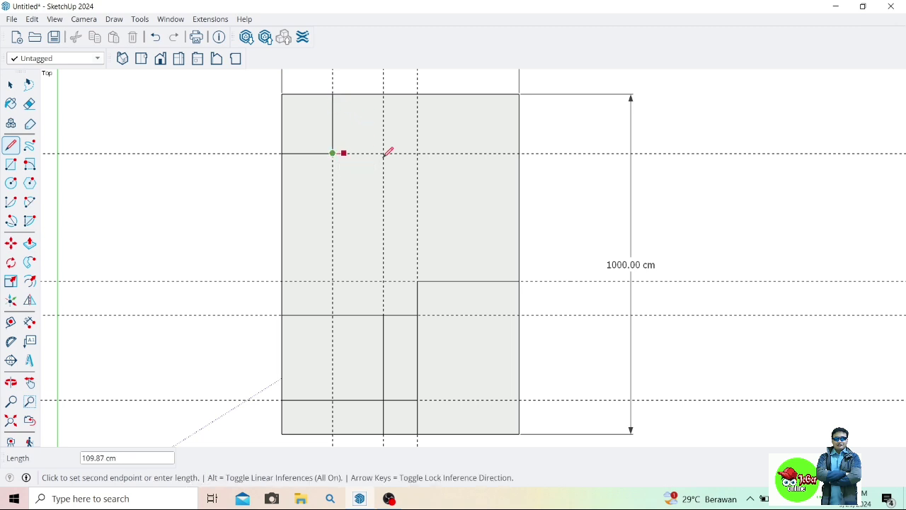
click(382, 153)
key(Escape)
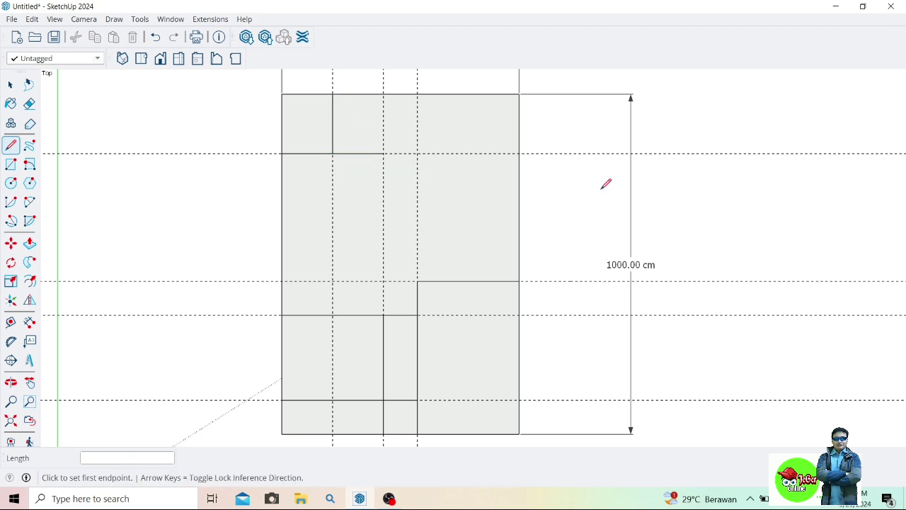
Add a guide 275 cm above the right room's top edge.
click(11, 321)
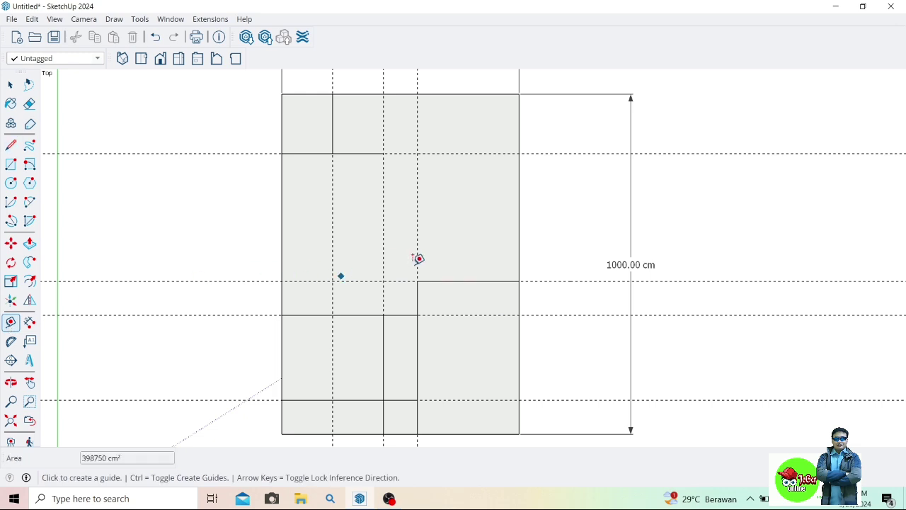
click(455, 281)
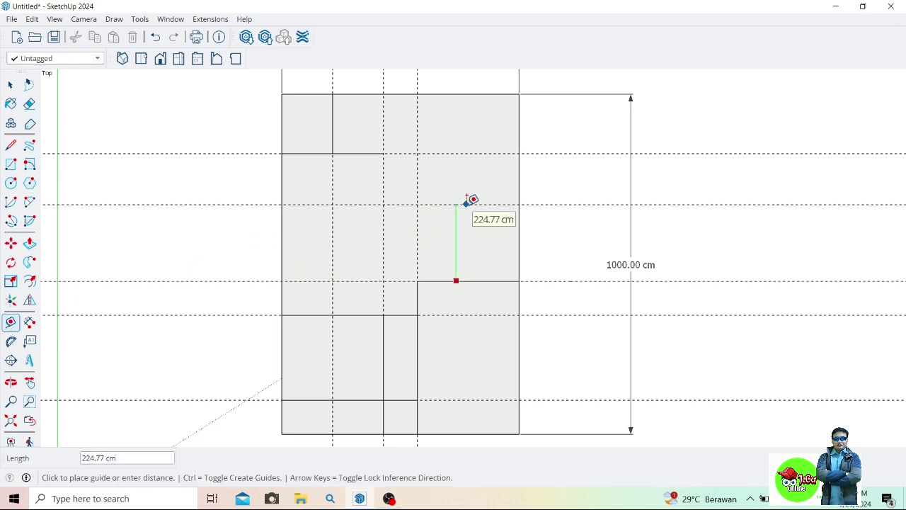
text(275)
key(Return)
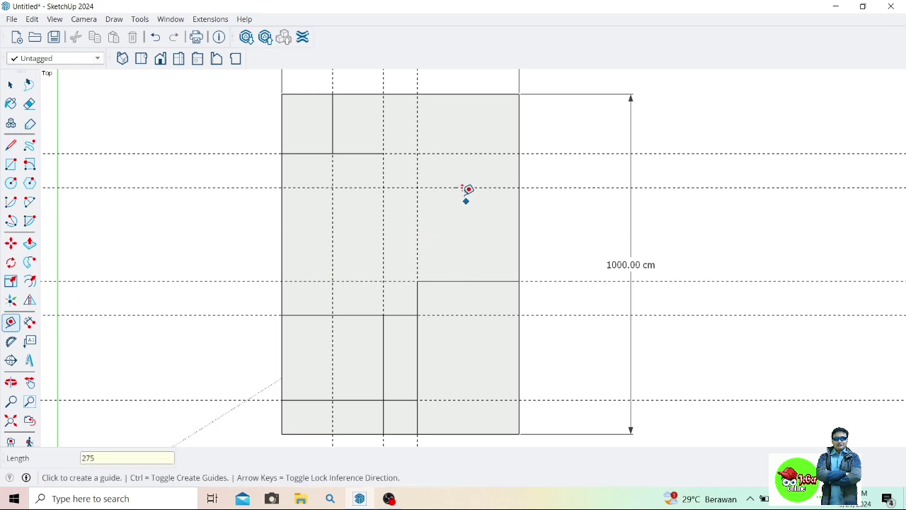
Draw a vertical divider from the top edge and a wall along the 275 cm guide.
click(10, 145)
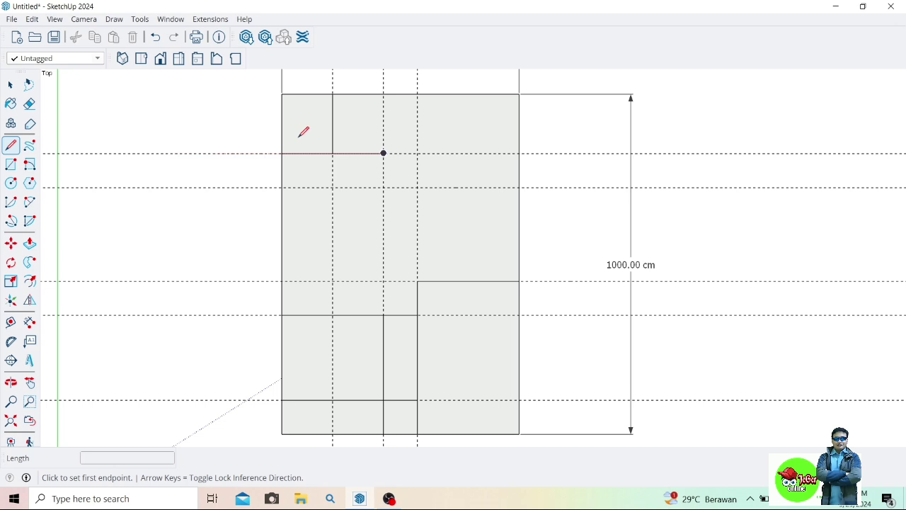
click(417, 94)
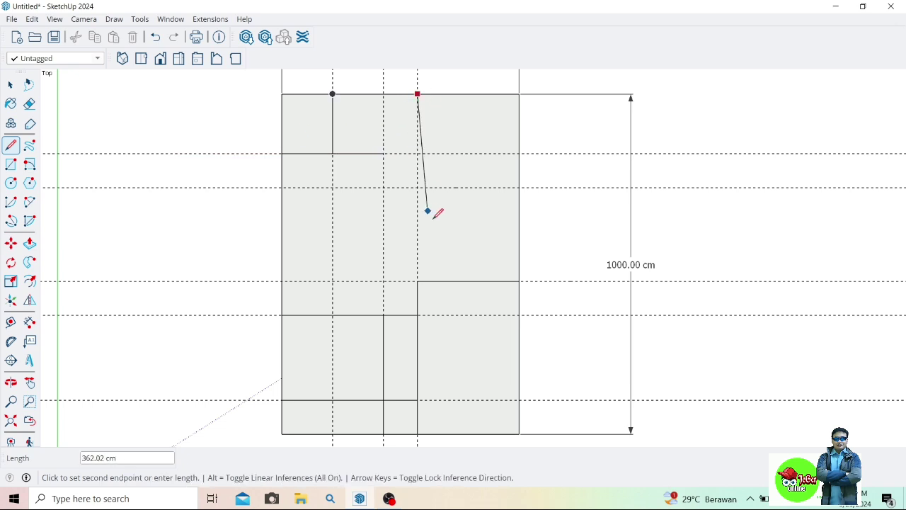
click(417, 281)
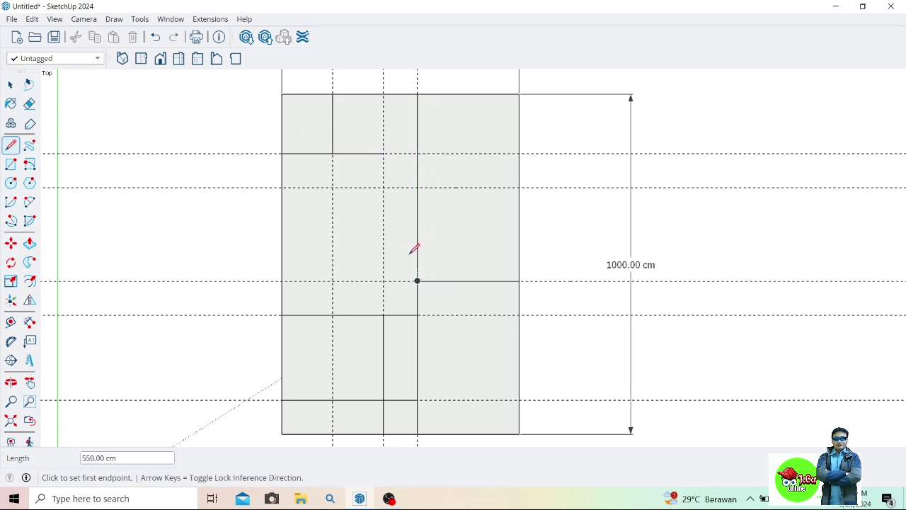
click(418, 187)
click(519, 188)
click(29, 103)
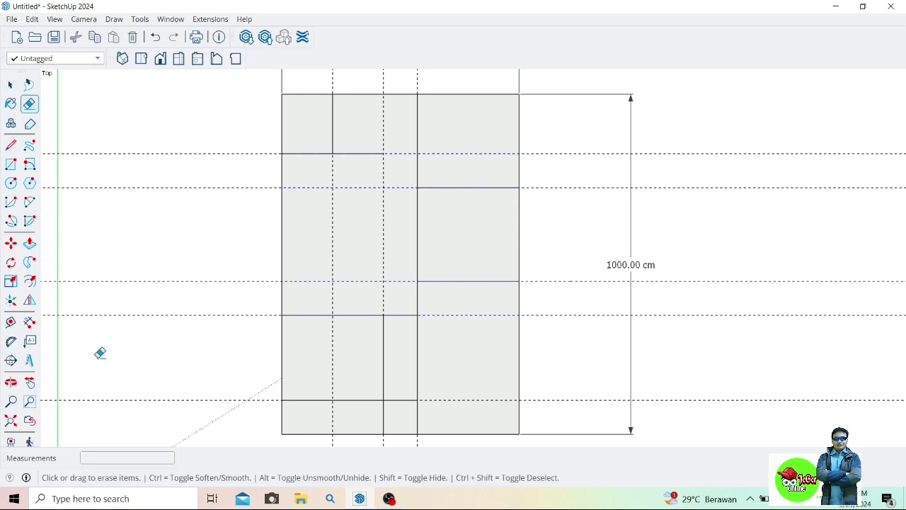
Erase the guide lines and recentre the plan in view.
scroll(118, 300, down, 3)
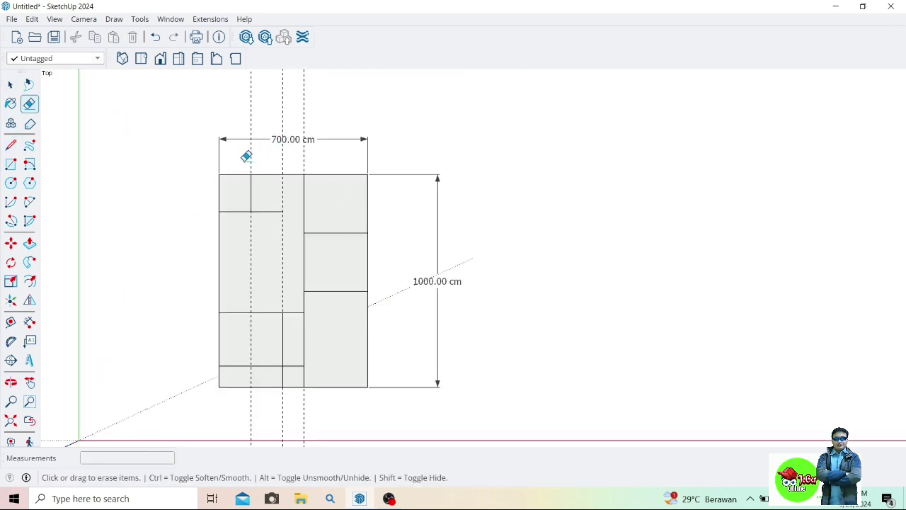
drag(246, 156, 313, 156)
click(29, 382)
drag(76, 327, 140, 324)
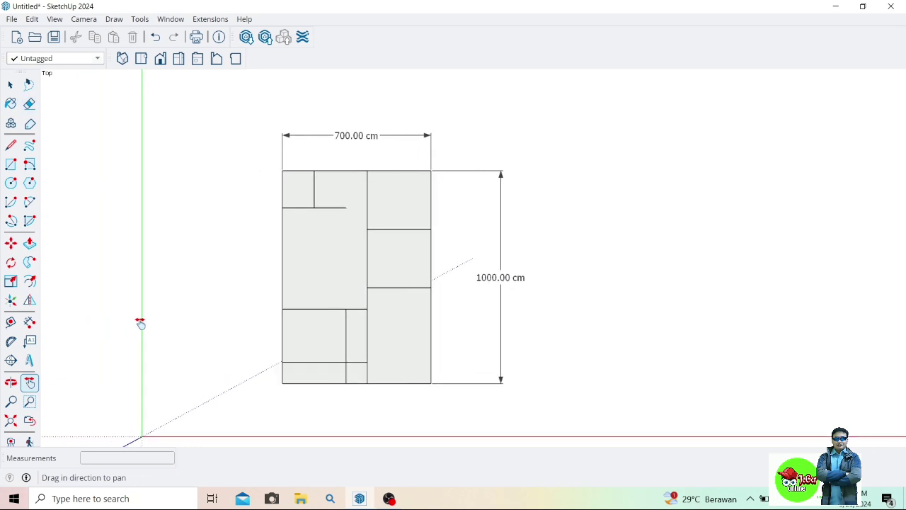
scroll(189, 286, up, 1)
drag(189, 285, 185, 261)
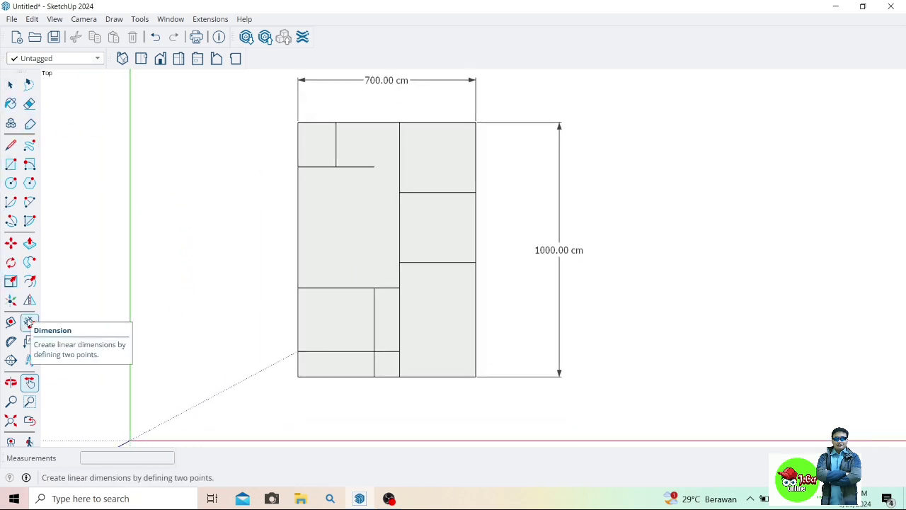
Dimension the 300 cm span below the plan from the bottom-left corner.
click(29, 322)
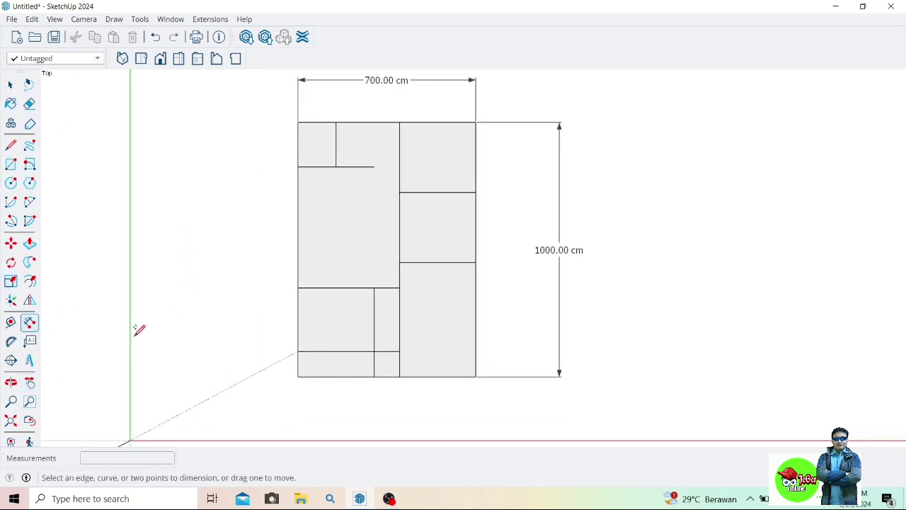
click(298, 376)
click(374, 375)
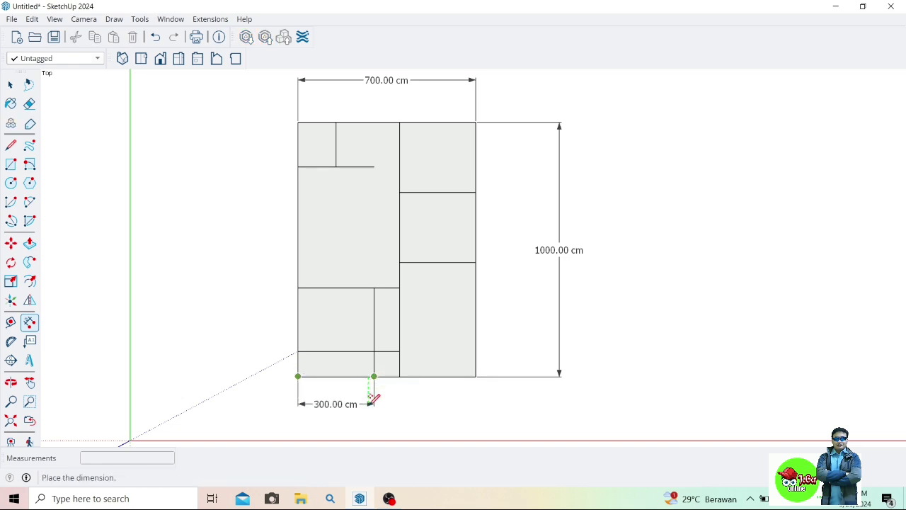
click(369, 402)
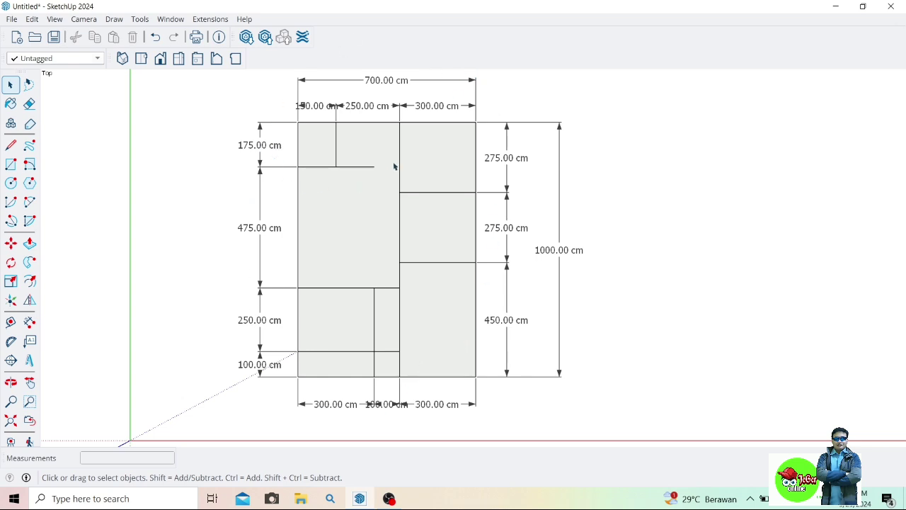
Place a guide 15 cm inside the left outer wall with the Tape Measure.
click(11, 322)
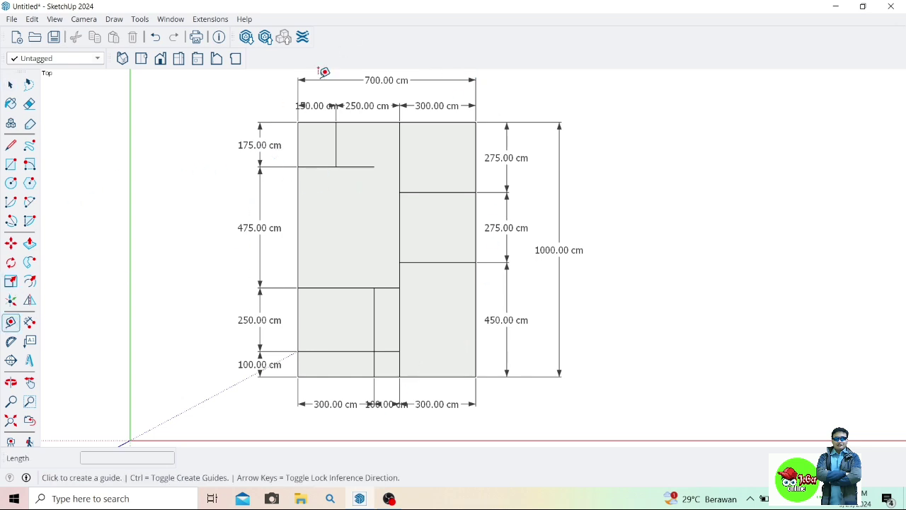
scroll(306, 120, up, 1)
scroll(305, 134, up, 1)
scroll(298, 141, up, 2)
scroll(300, 143, up, 1)
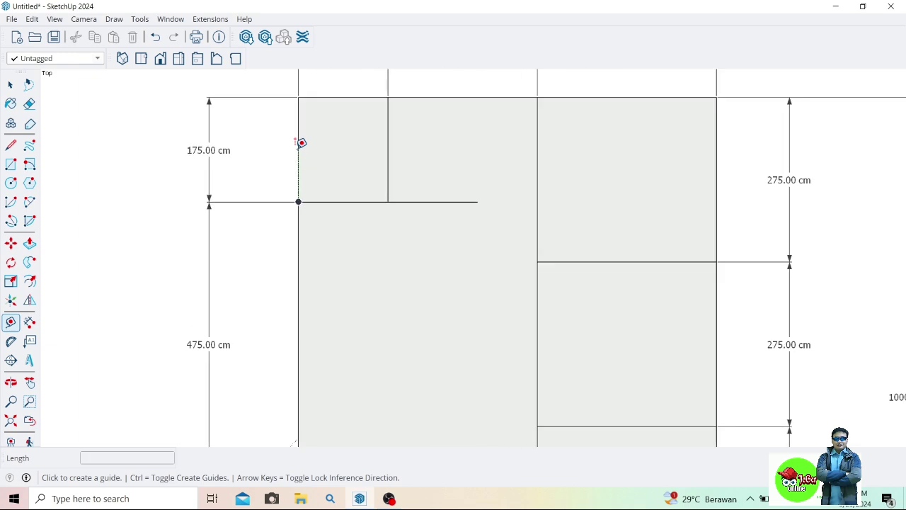
click(302, 145)
click(298, 149)
text(1)
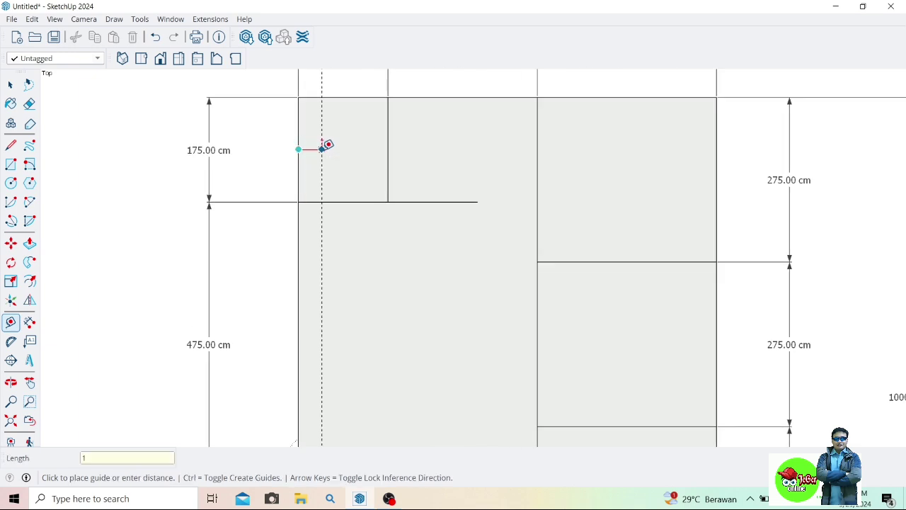
text(5)
key(Return)
Add guides 15 cm inside the top and right outer edges.
click(408, 97)
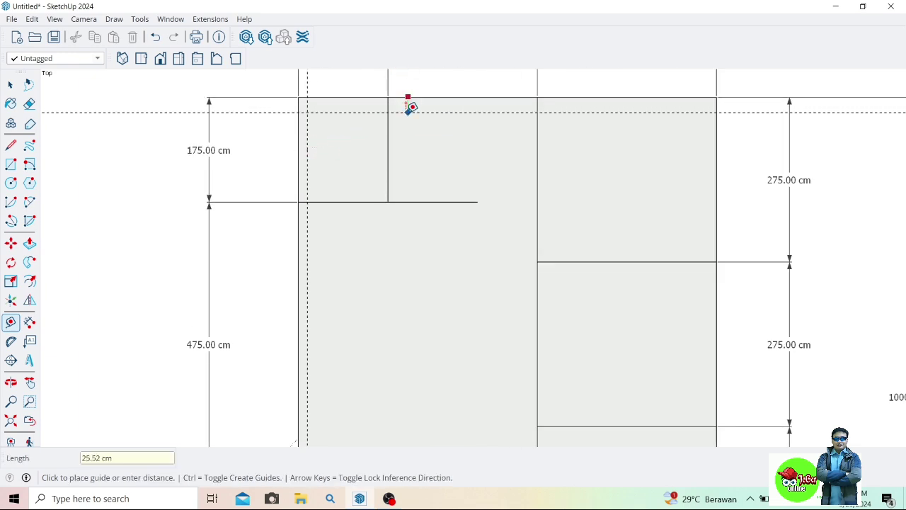
text(15)
key(Return)
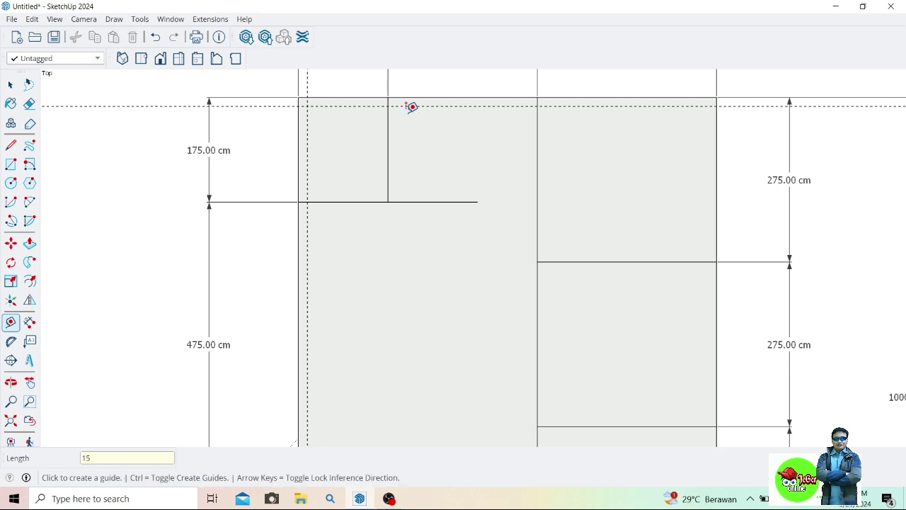
click(717, 149)
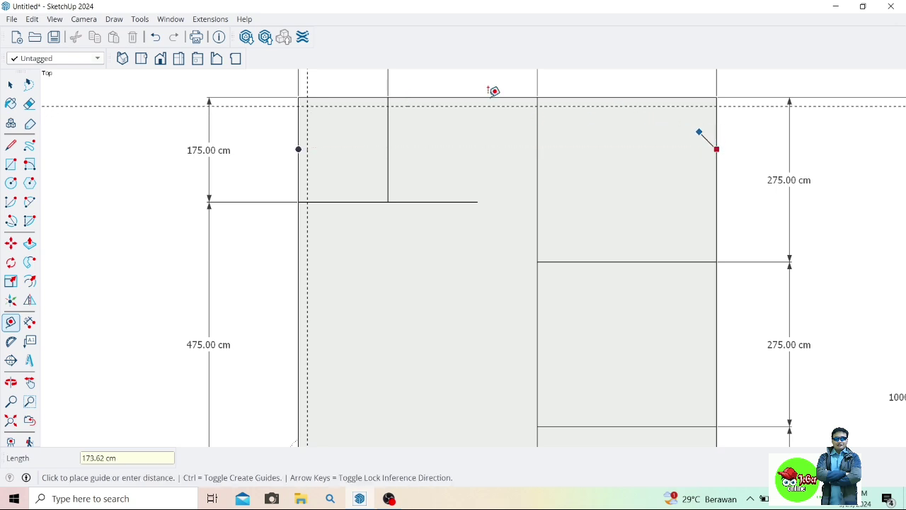
key(Escape)
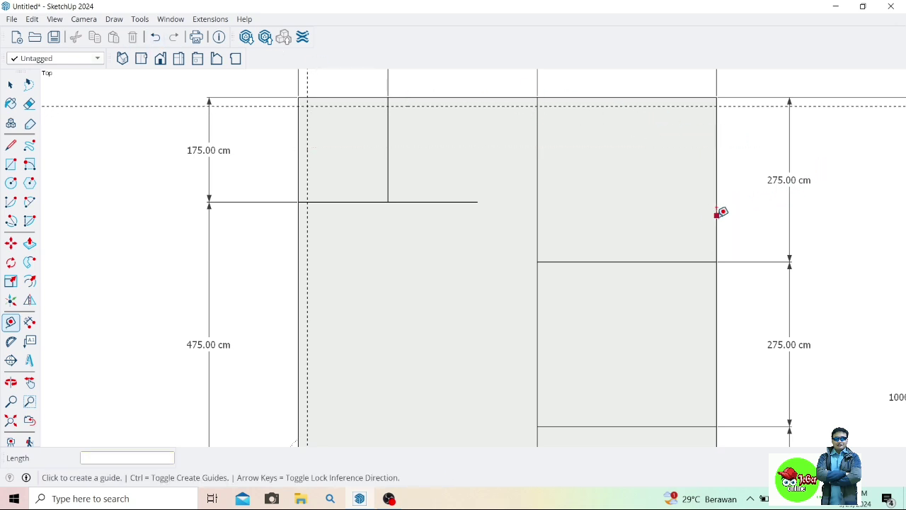
click(717, 212)
text(15)
key(Return)
Place guides 7.5 cm on both sides of the interior vertical wall.
click(389, 148)
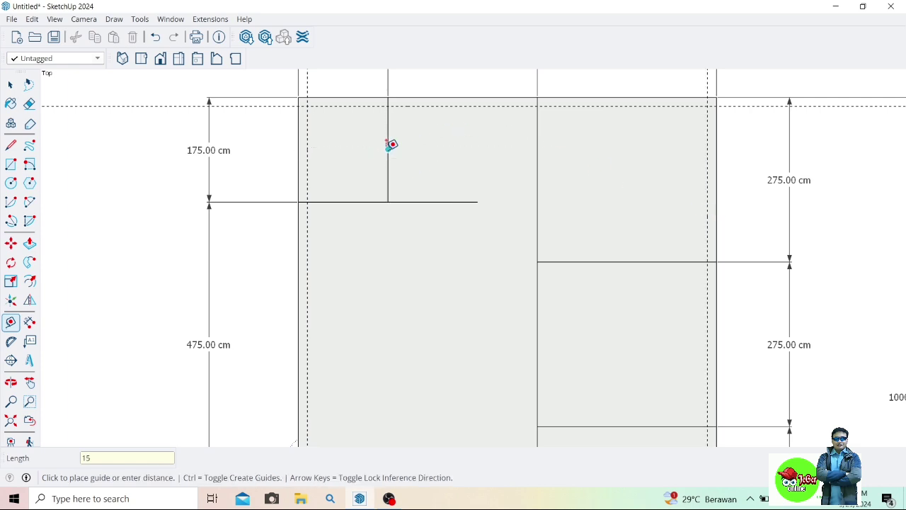
text(7.)
text(5)
key(Return)
click(390, 135)
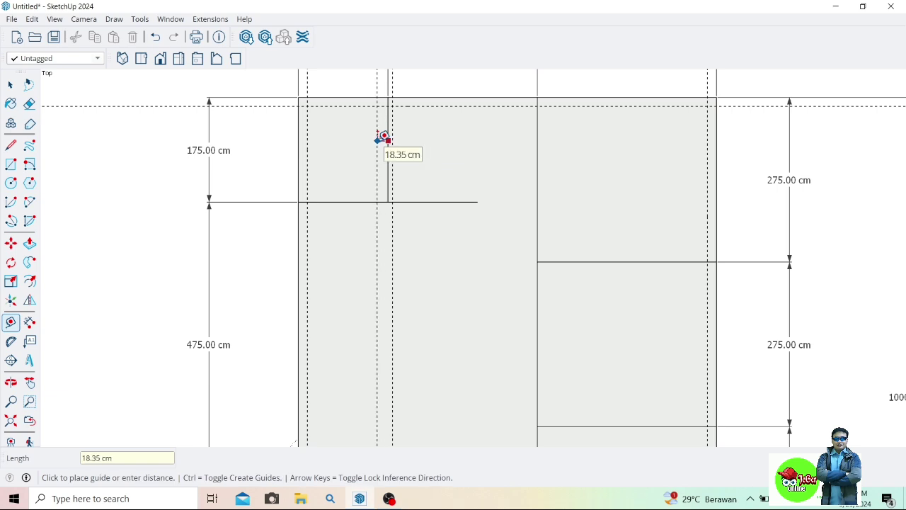
text(7.5)
key(Return)
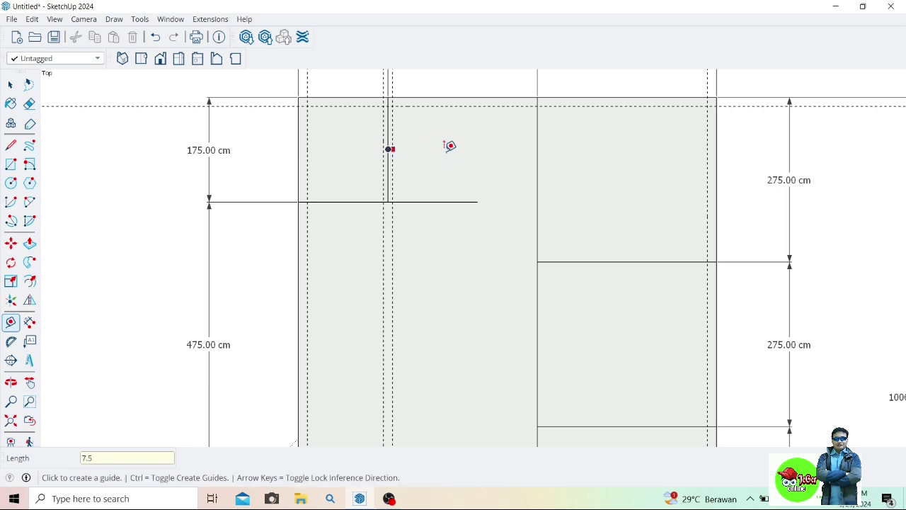
Add guides 7.5 cm above and below the interior horizontal wall.
click(351, 201)
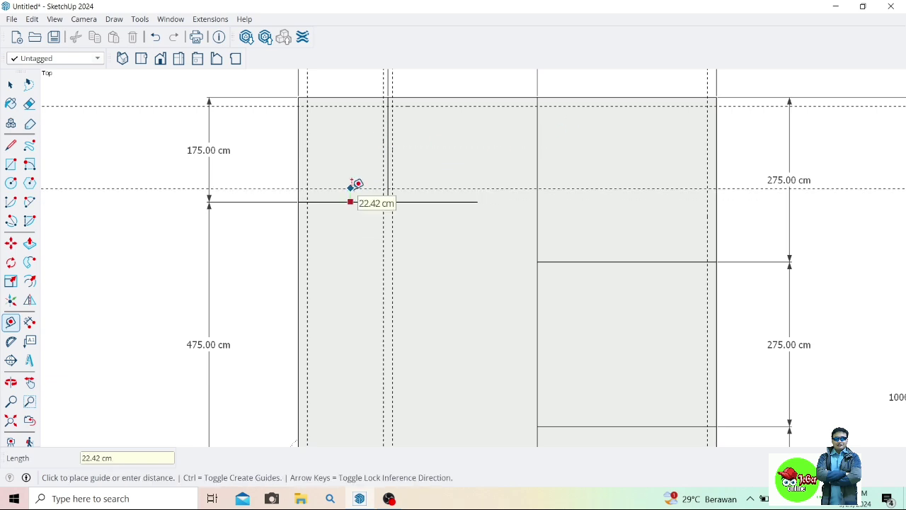
text(7.5)
key(Return)
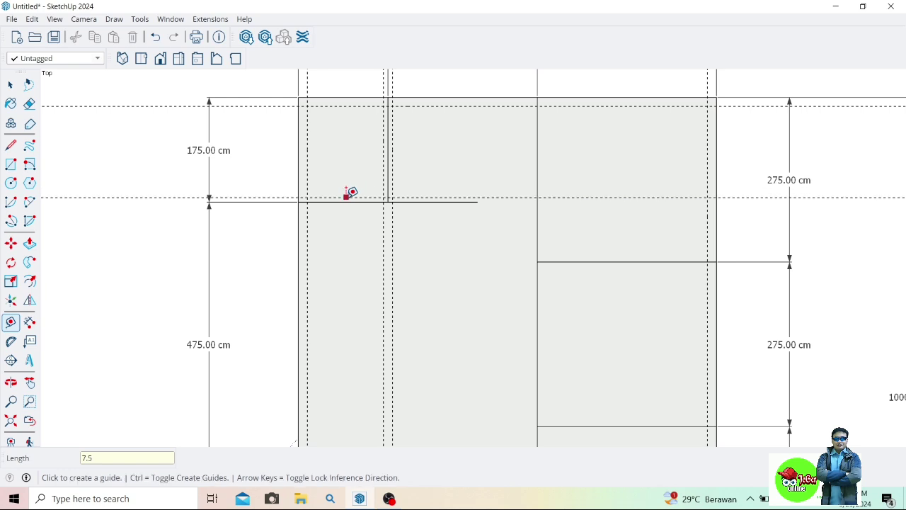
click(333, 202)
text(7)
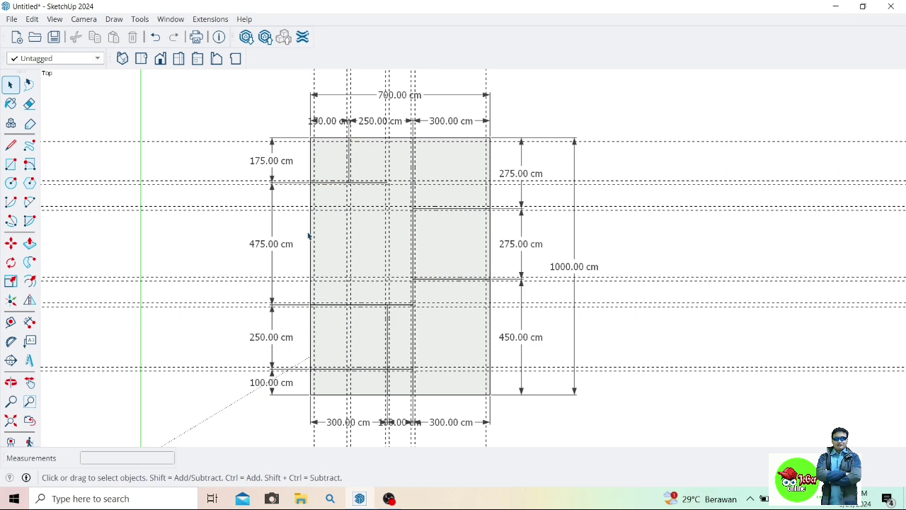
Draw 15 cm wall rectangles down the left side and along the 150 cm line.
click(11, 165)
scroll(313, 127, up, 2)
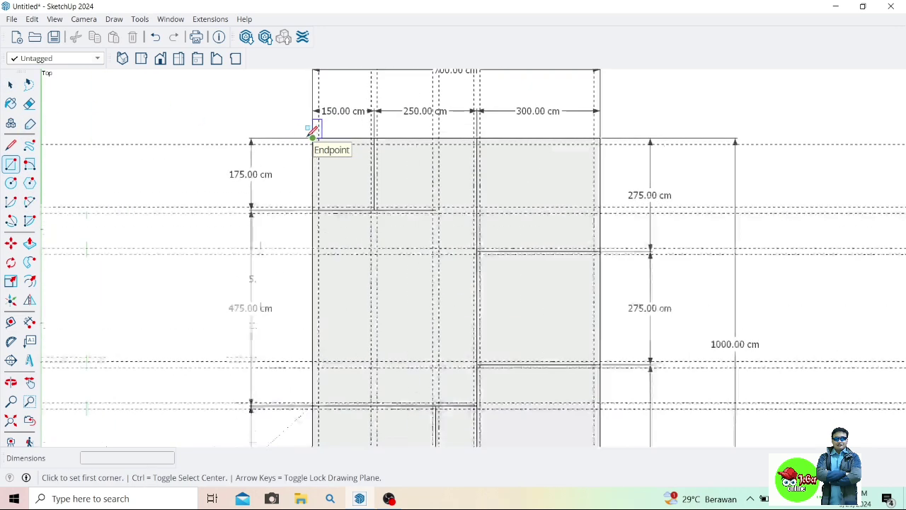
scroll(315, 138, up, 3)
scroll(316, 139, up, 1)
scroll(316, 139, up, 1)
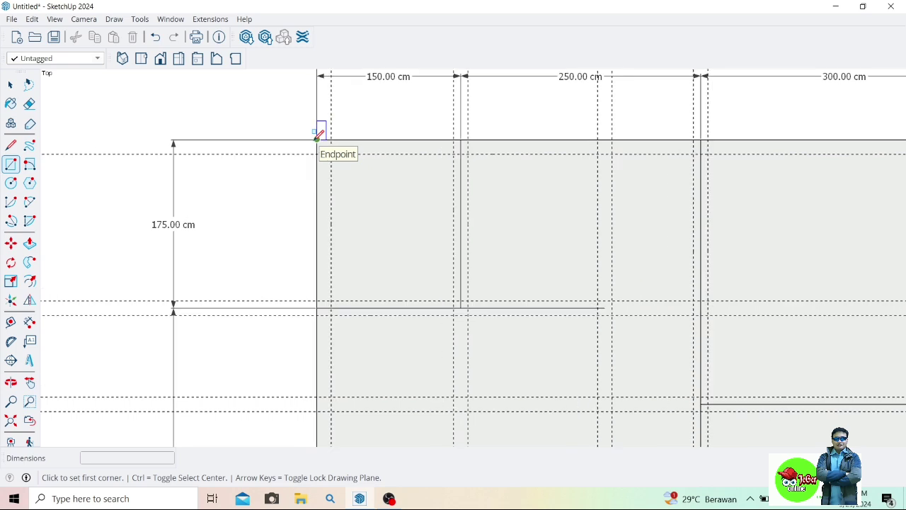
click(317, 139)
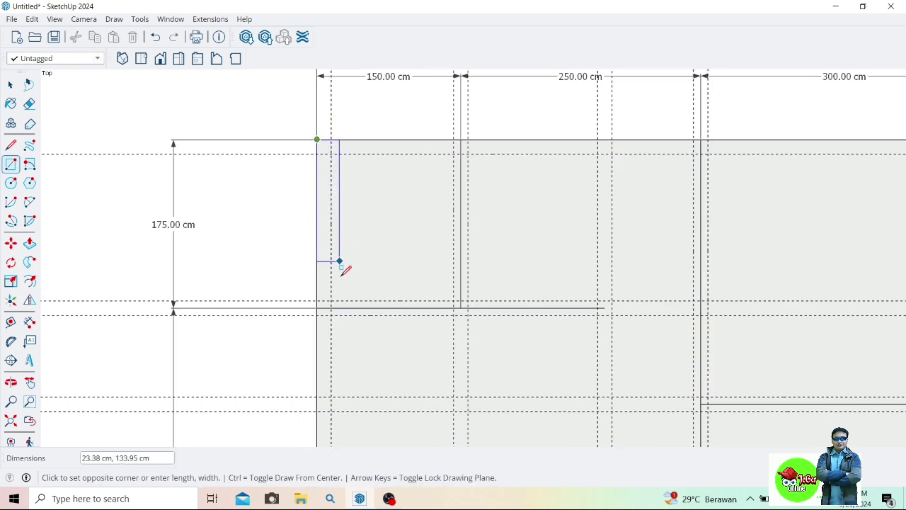
key(Escape)
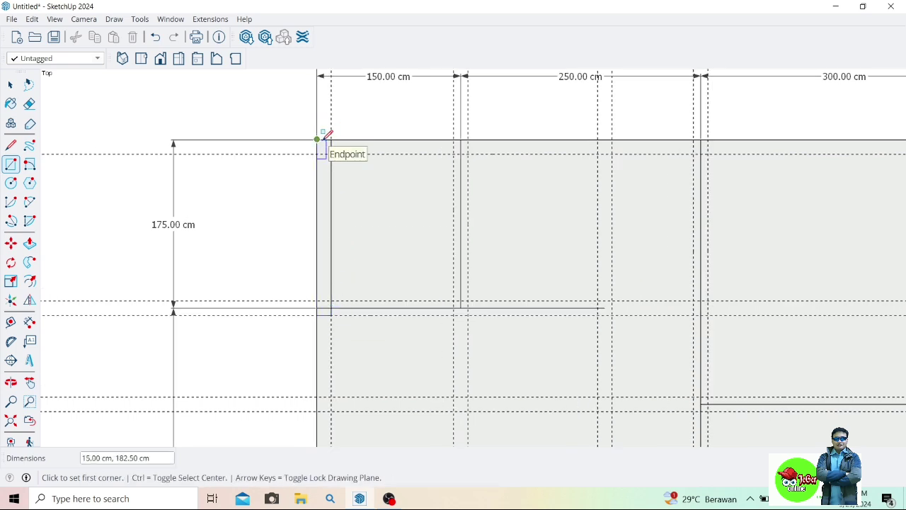
click(317, 139)
click(467, 153)
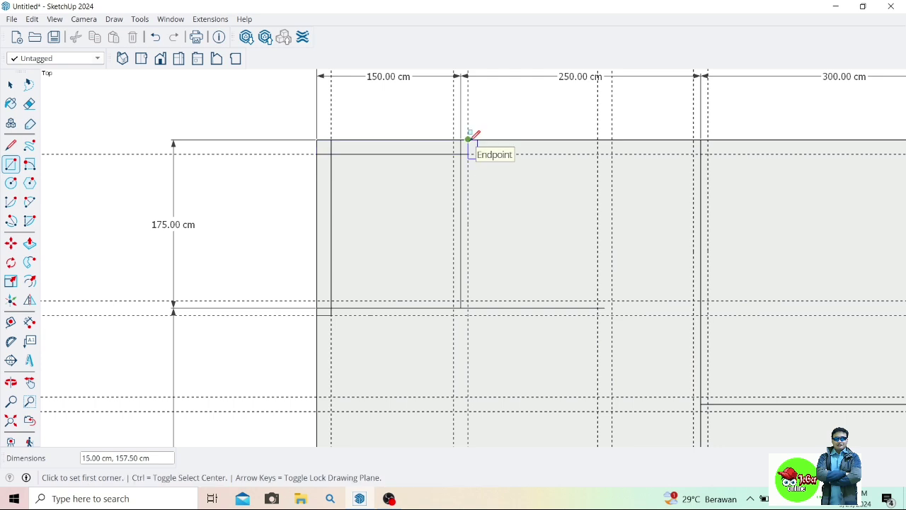
click(467, 139)
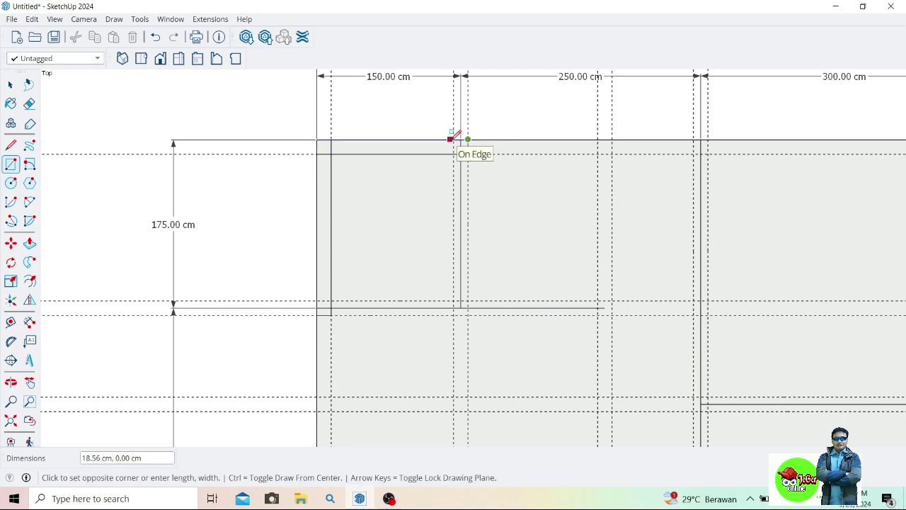
click(454, 309)
Draw the short strip at the 175 cm line, the top wall, and the right wall.
click(317, 300)
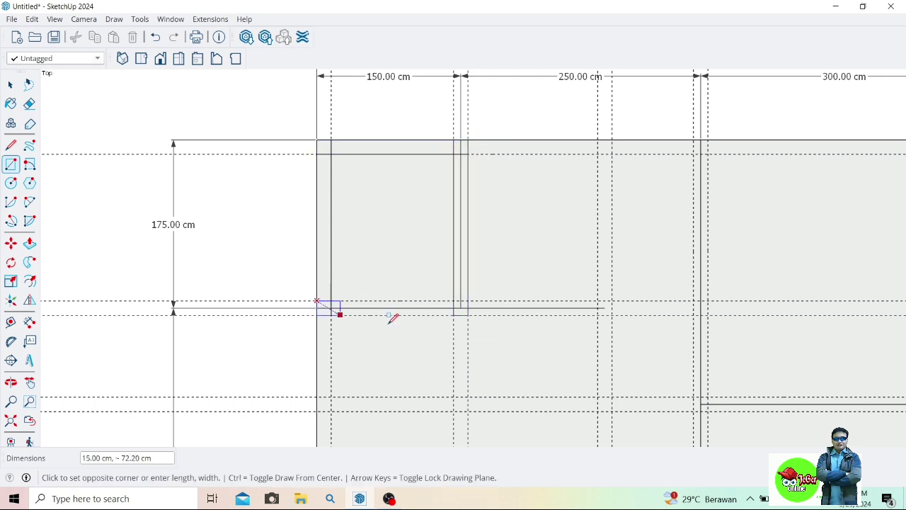
click(467, 313)
scroll(382, 159, down, 1)
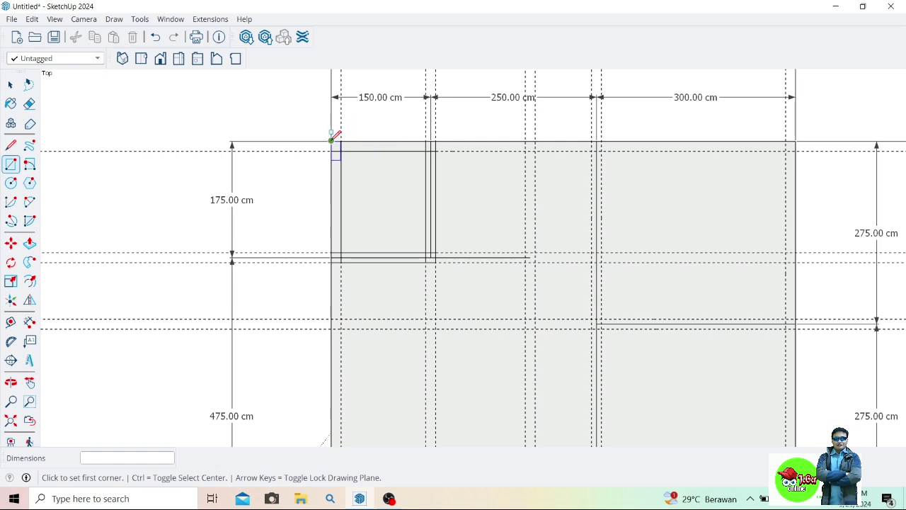
click(435, 142)
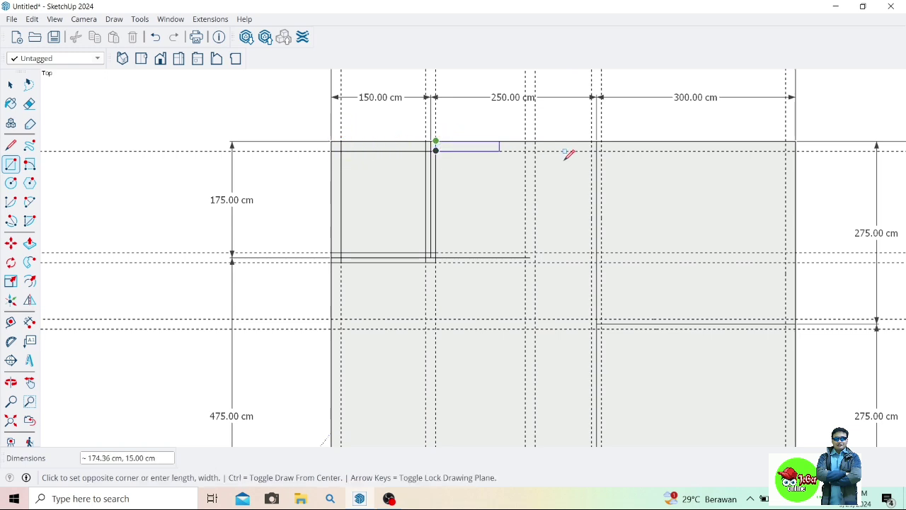
click(795, 150)
click(795, 141)
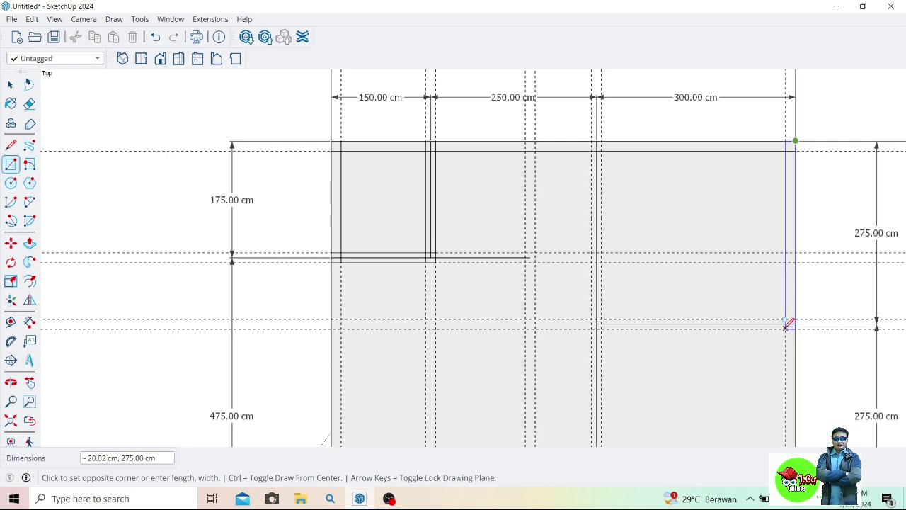
click(786, 324)
Draw the right room's vertical wall, its 275 cm cross wall, and a 150 cm strip.
click(601, 160)
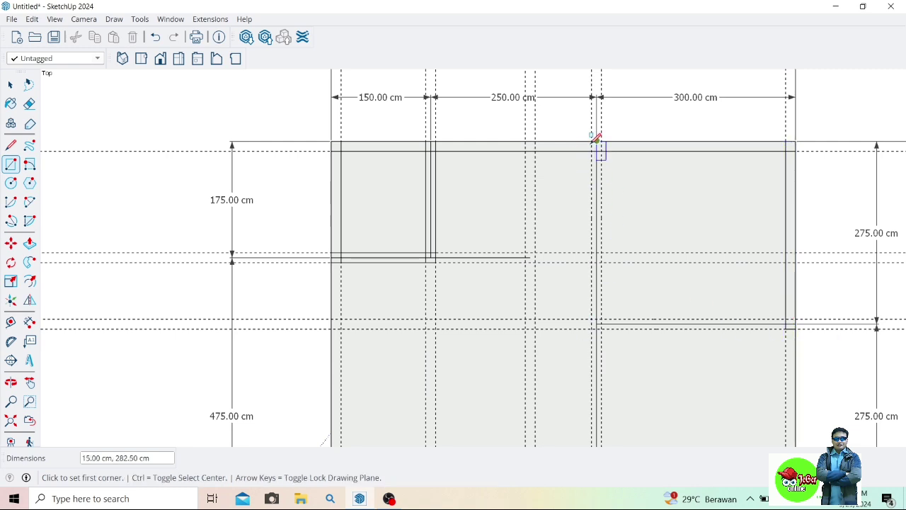
click(601, 324)
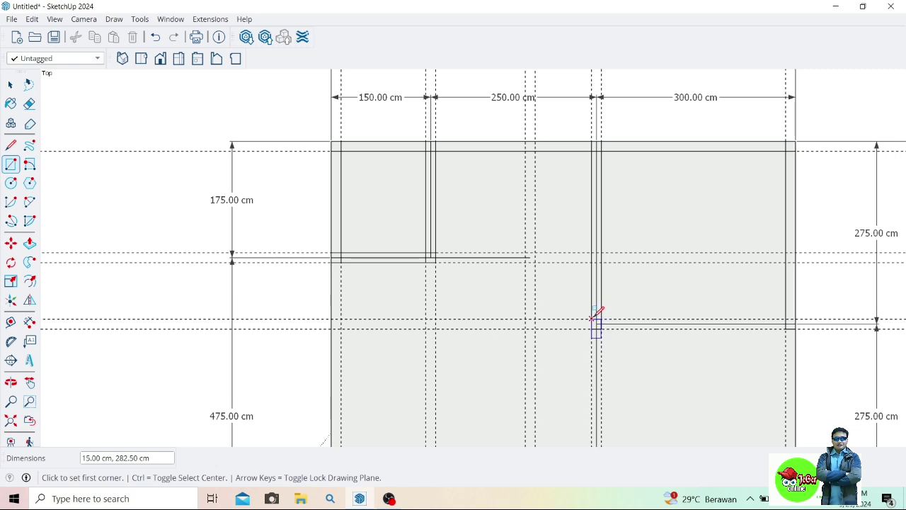
click(592, 318)
click(796, 328)
click(435, 257)
click(535, 261)
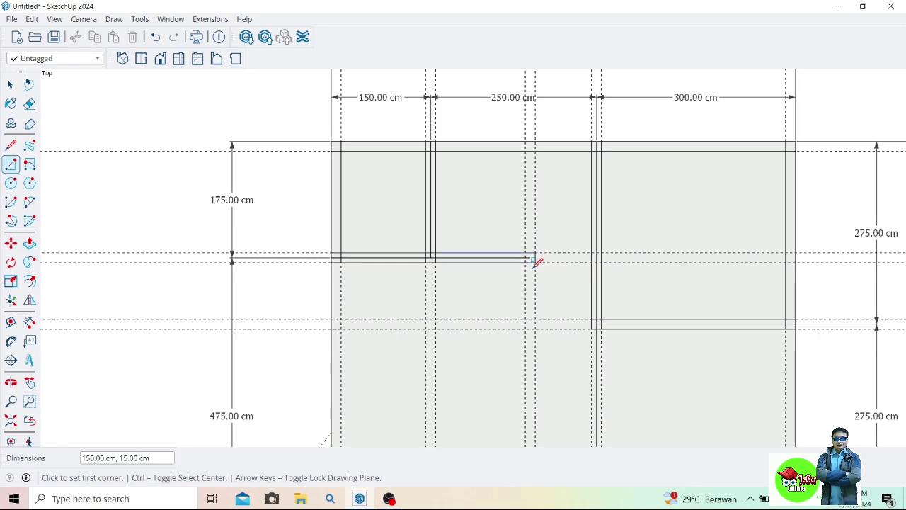
Draw the lower left wall along the 475 cm span and the 275 cm vertical strip.
click(29, 382)
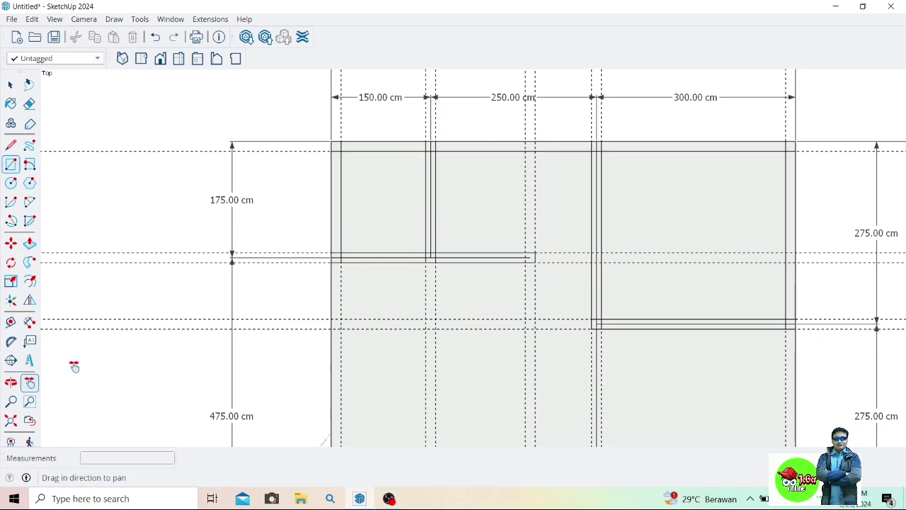
mouse_move(262, 300)
mouse_down()
mouse_move(297, 184)
mouse_move(289, 162)
mouse_up()
click(11, 163)
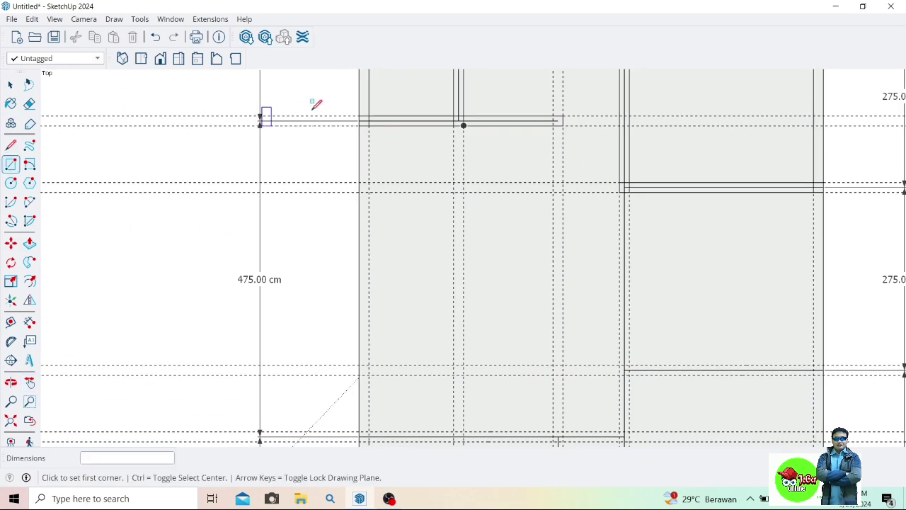
click(359, 126)
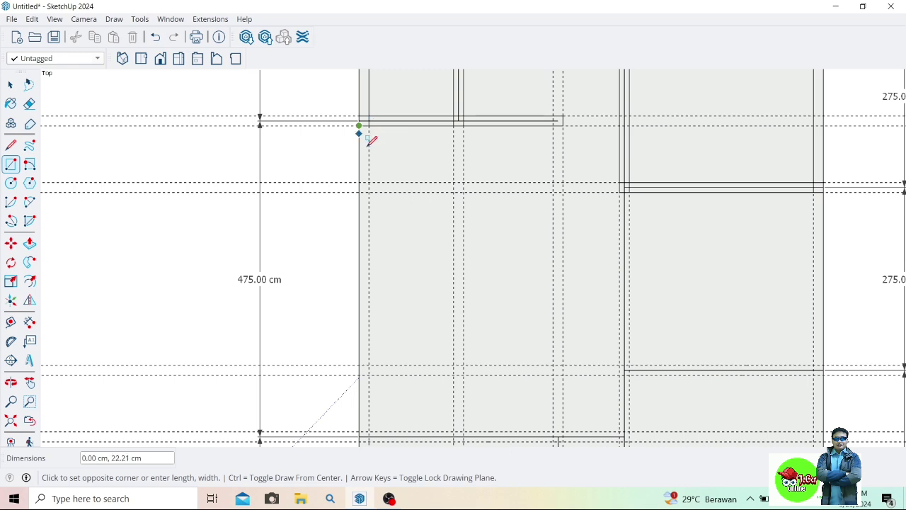
click(370, 434)
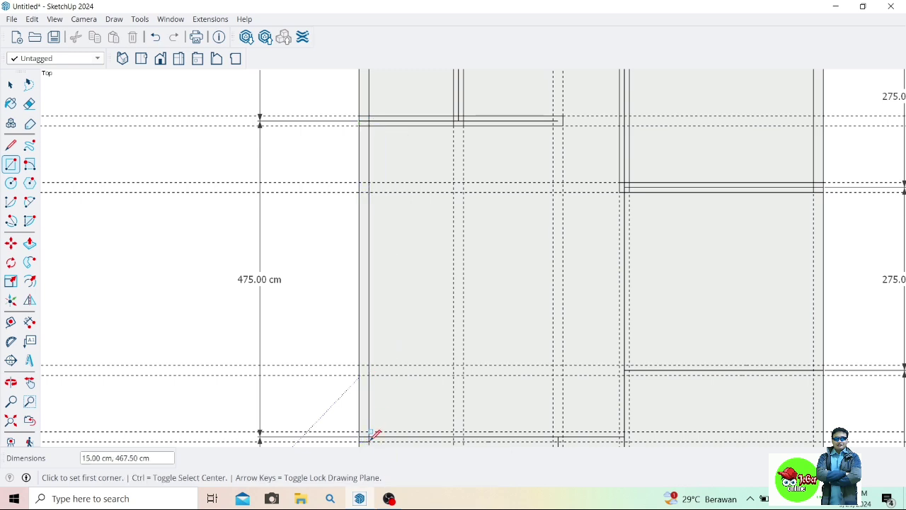
scroll(410, 263, down, 1)
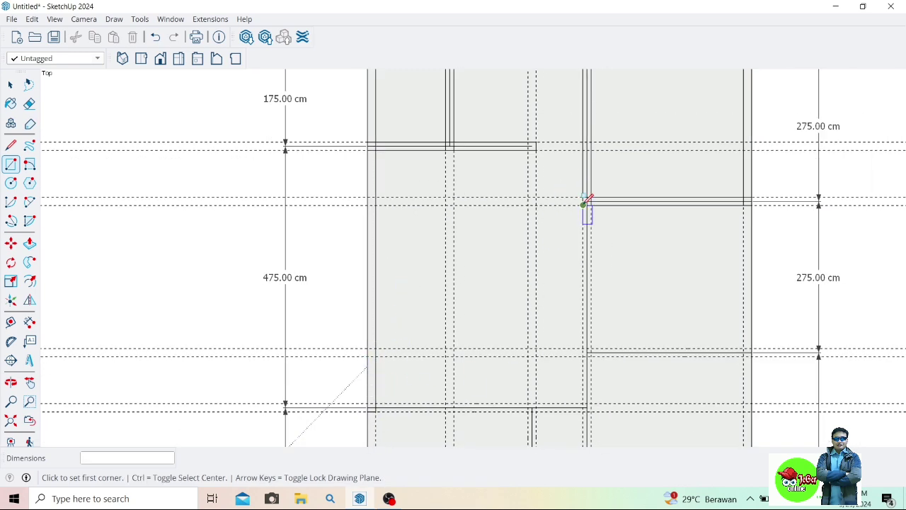
click(584, 206)
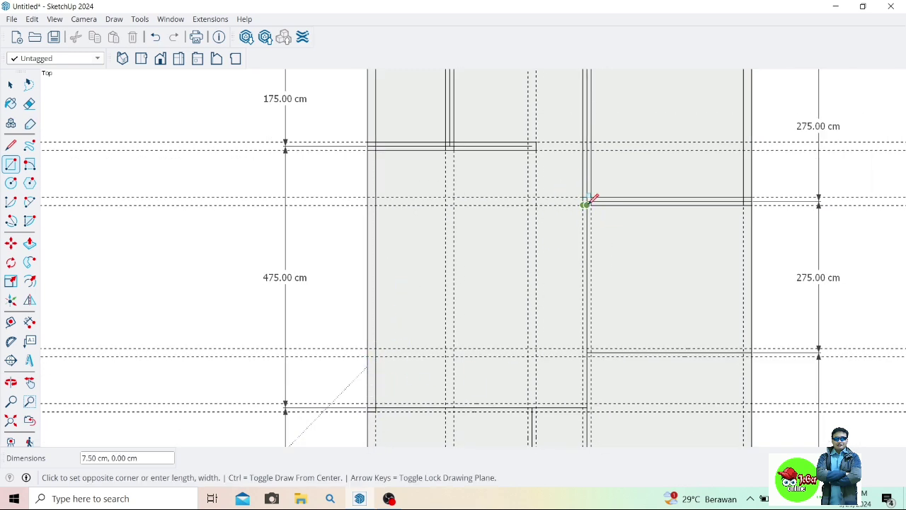
click(591, 352)
Erase the dashed guide lines across the plan.
scroll(254, 216, down, 2)
key(space)
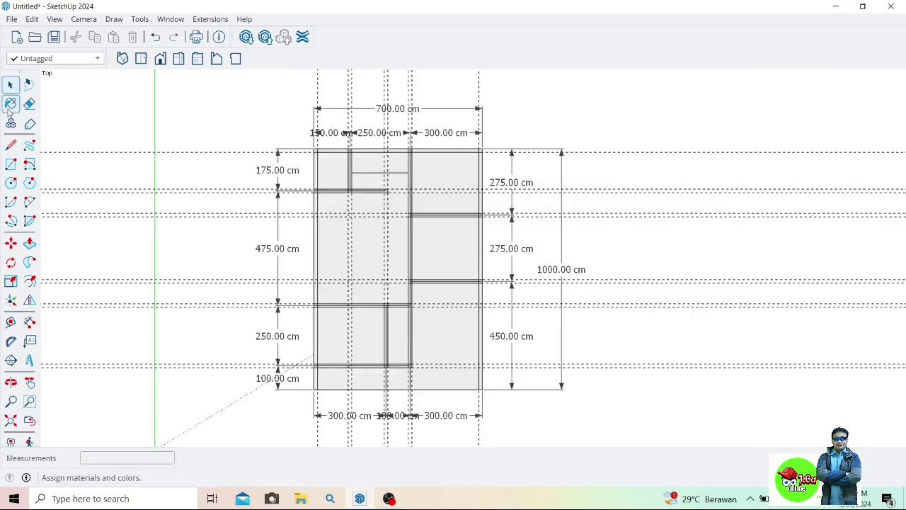
click(23, 110)
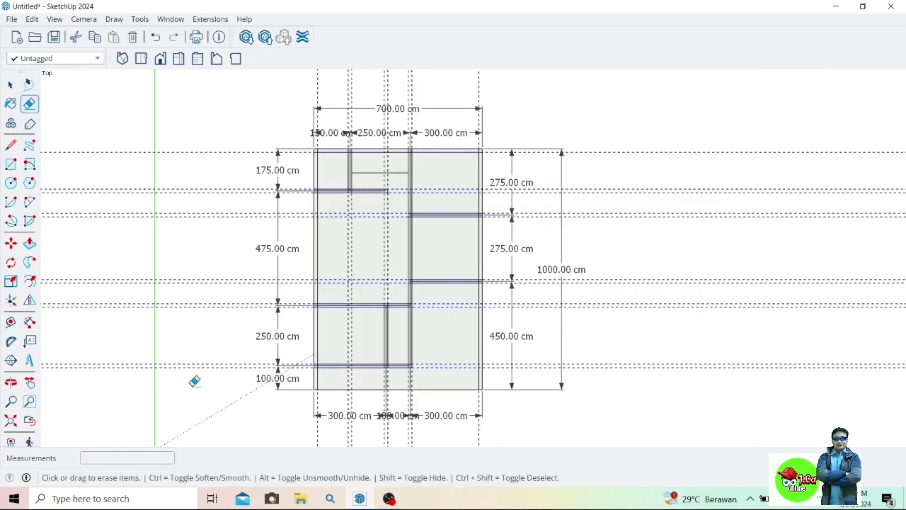
drag(315, 80, 494, 106)
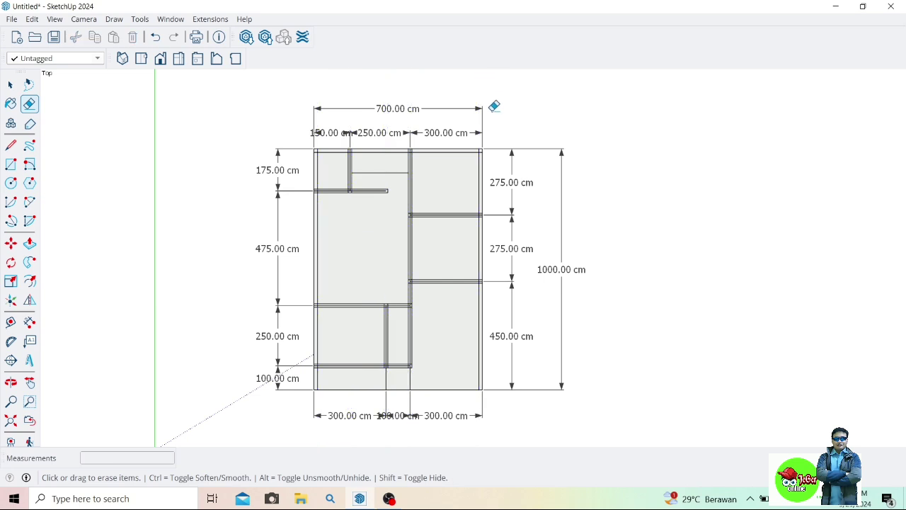
click(29, 383)
drag(217, 384, 264, 386)
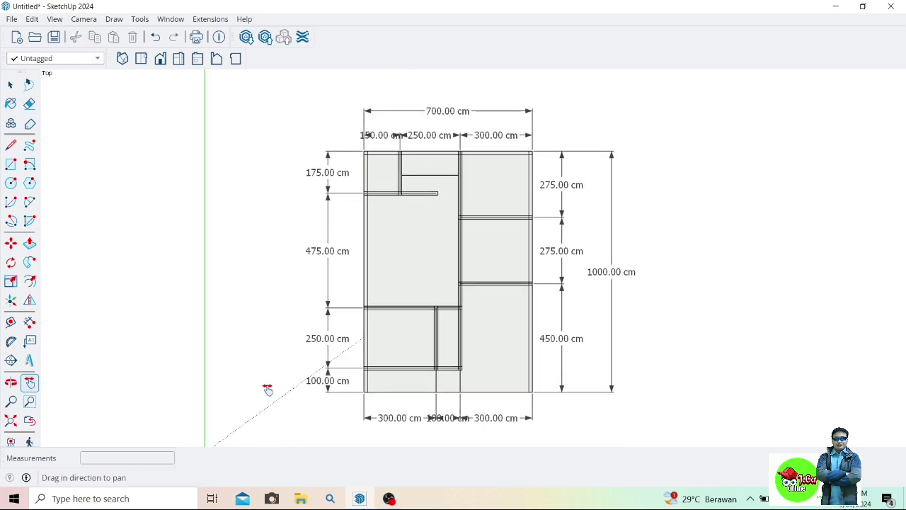
Erase the stray inner lines where the wall strips overlap and meet.
click(30, 103)
scroll(443, 166, up, 3)
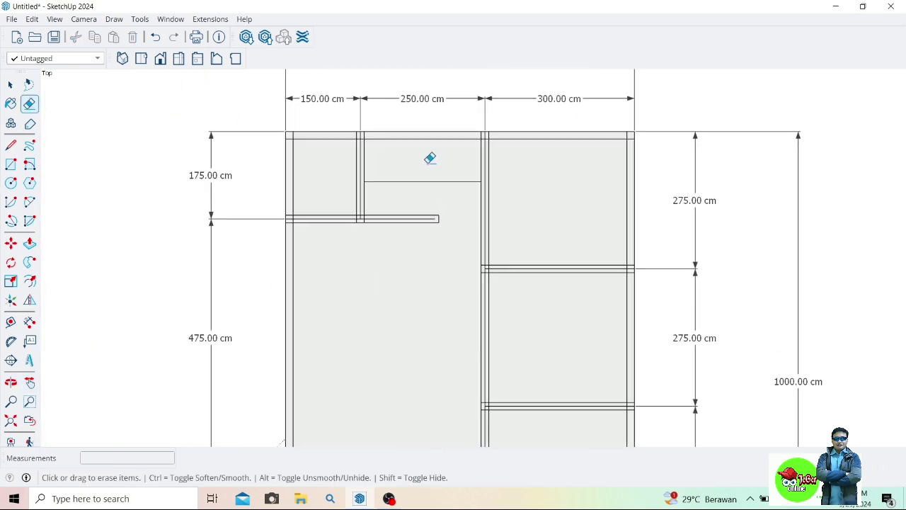
scroll(429, 155, up, 2)
click(320, 134)
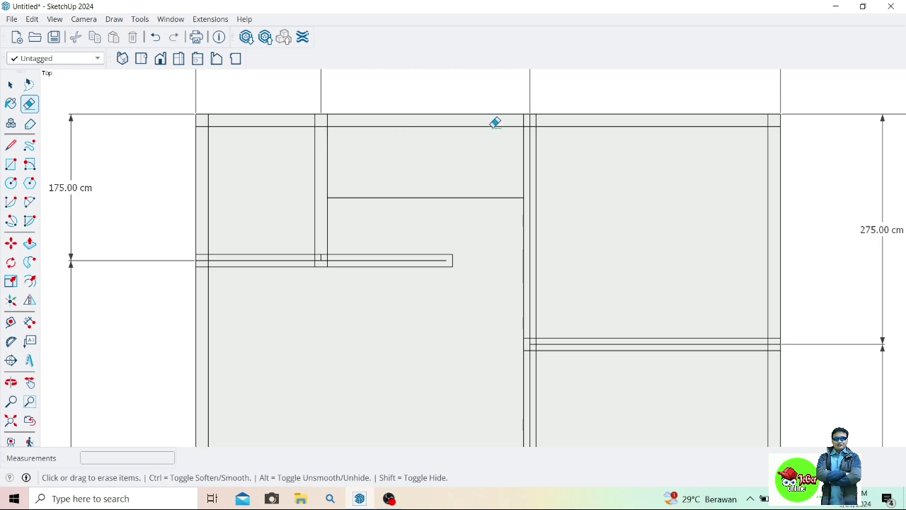
click(400, 259)
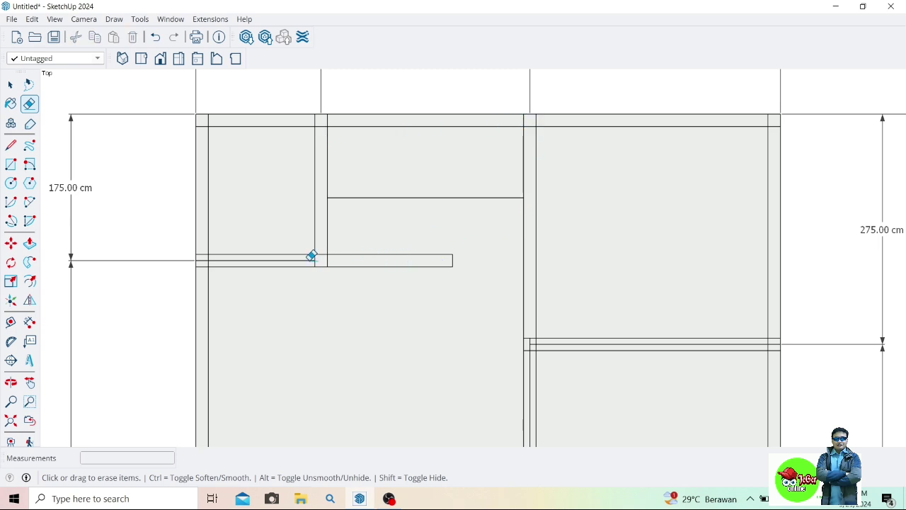
click(311, 257)
click(754, 344)
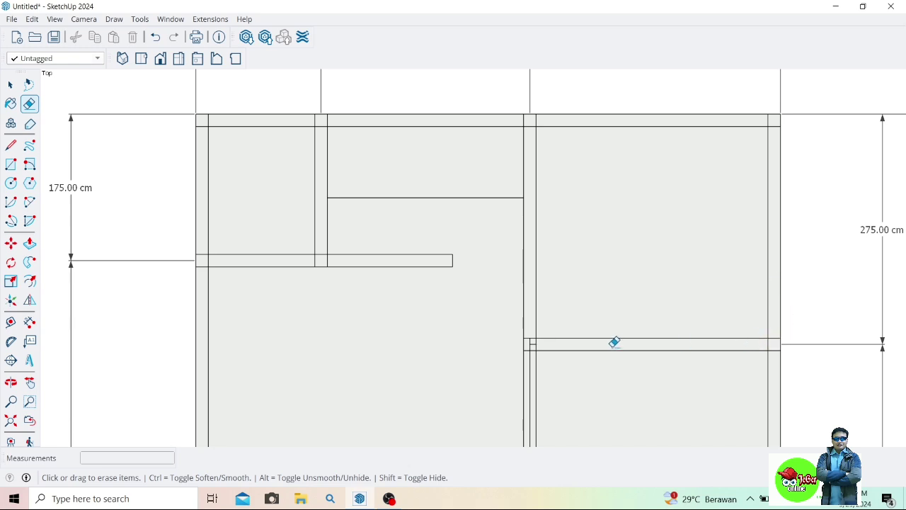
click(530, 349)
scroll(530, 350, down, 3)
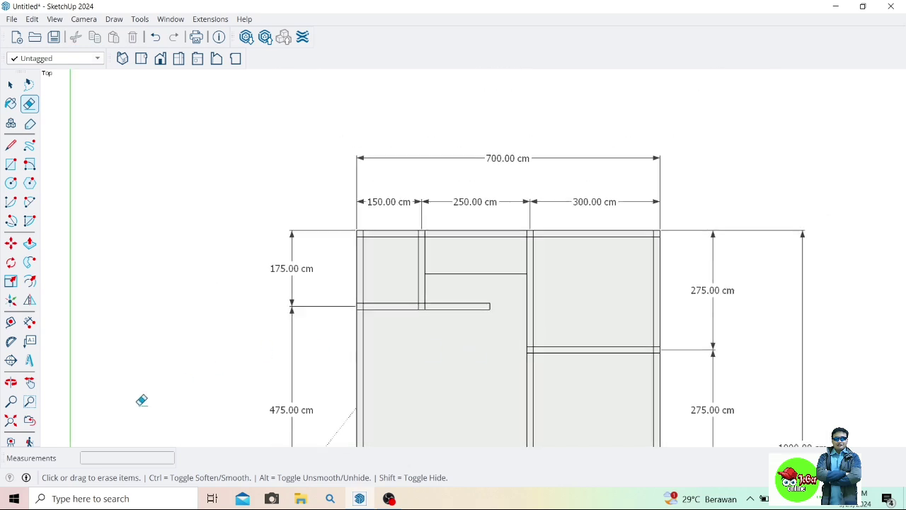
Pan to the lower walls, then Zoom Extents to show the whole plan.
click(29, 383)
drag(404, 278, 393, 109)
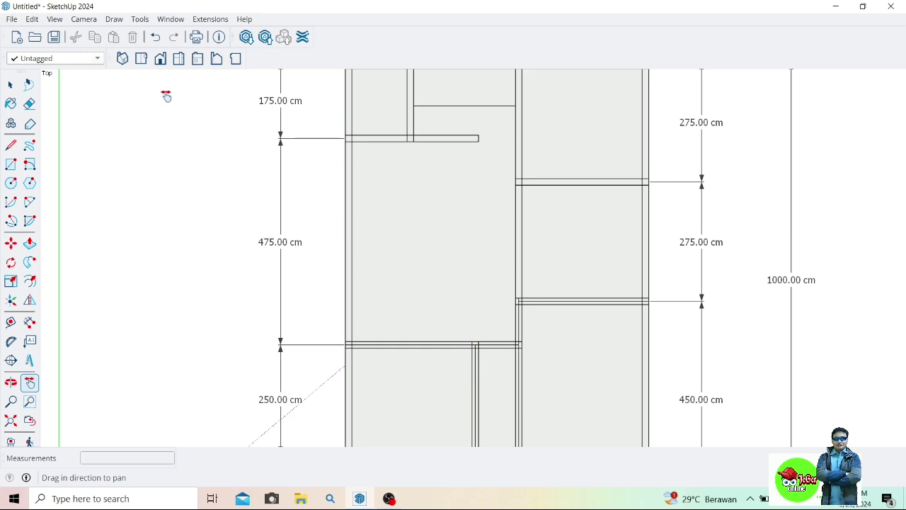
key(e)
scroll(555, 297, up, 2)
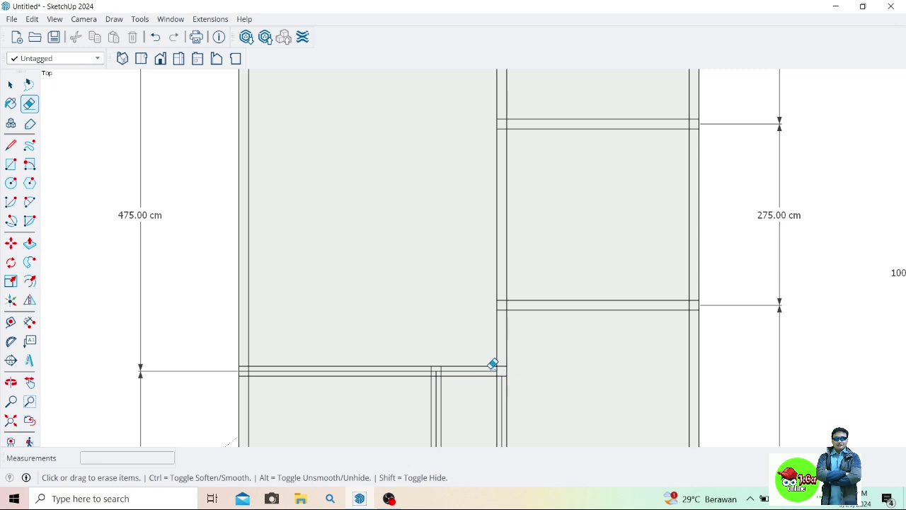
key(shift+z)
key(space)
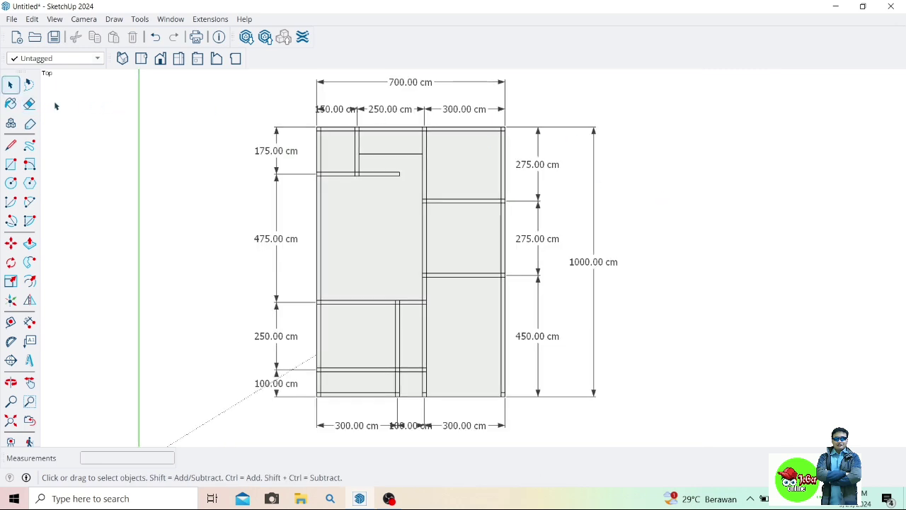
Erase all left, top, overall and bottom dimension labels.
click(29, 103)
drag(280, 126, 276, 388)
mouse_move(328, 105)
mouse_down()
mouse_move(544, 109)
mouse_move(556, 139)
mouse_move(537, 350)
mouse_up()
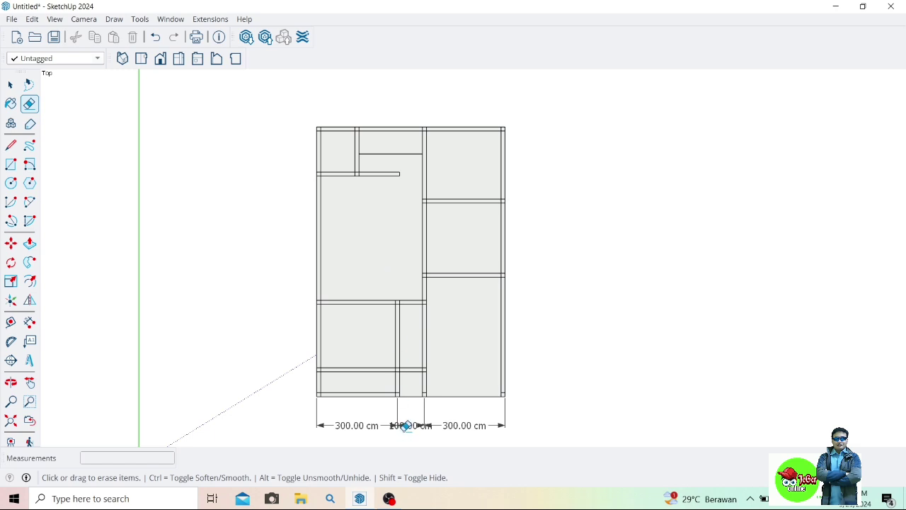
drag(406, 426, 325, 424)
drag(440, 424, 528, 424)
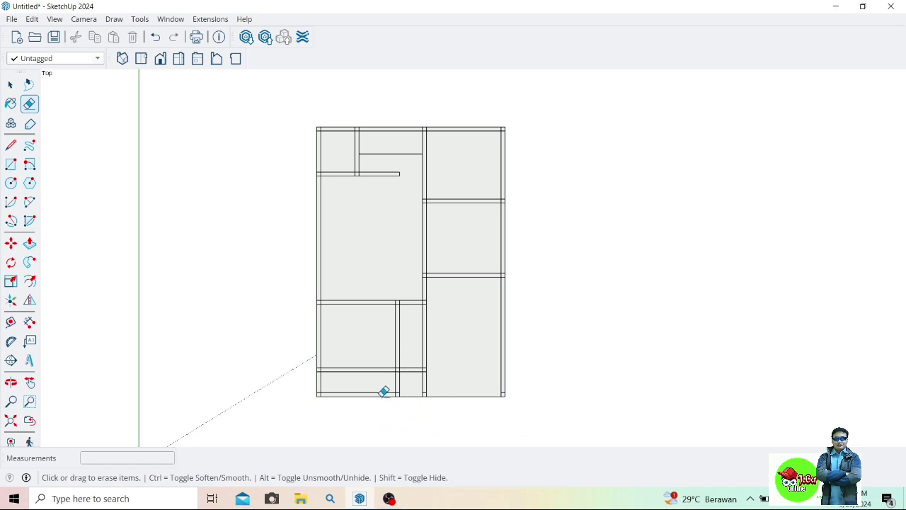
Erase the lower interior wall edge and its leftover short stub.
scroll(383, 391, up, 3)
scroll(385, 386, up, 2)
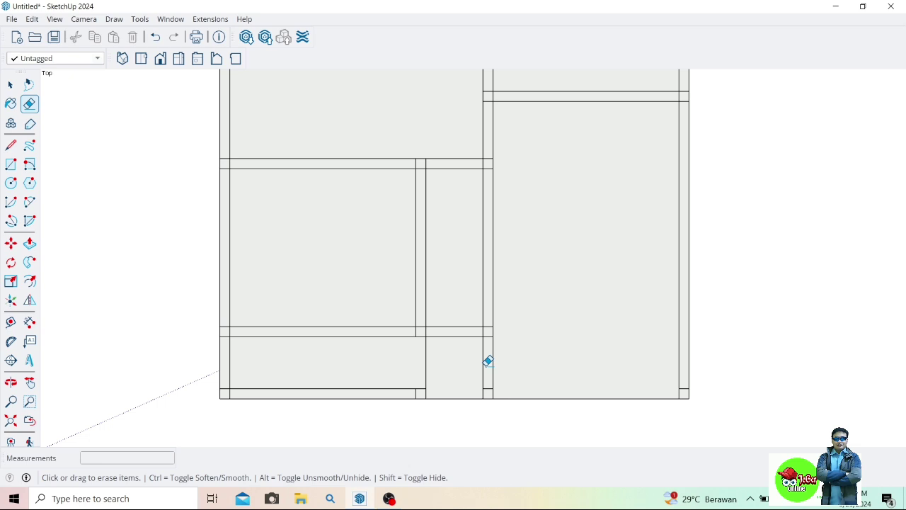
drag(492, 361, 472, 350)
drag(486, 387, 469, 385)
Draw two 10 × 4 door jambs at the wall junction and wall end.
key(r)
scroll(425, 390, up, 3)
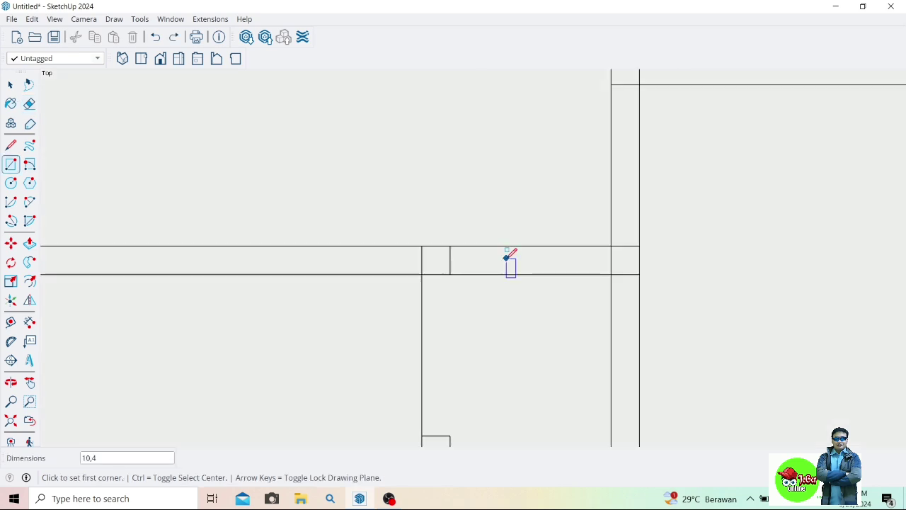
click(422, 273)
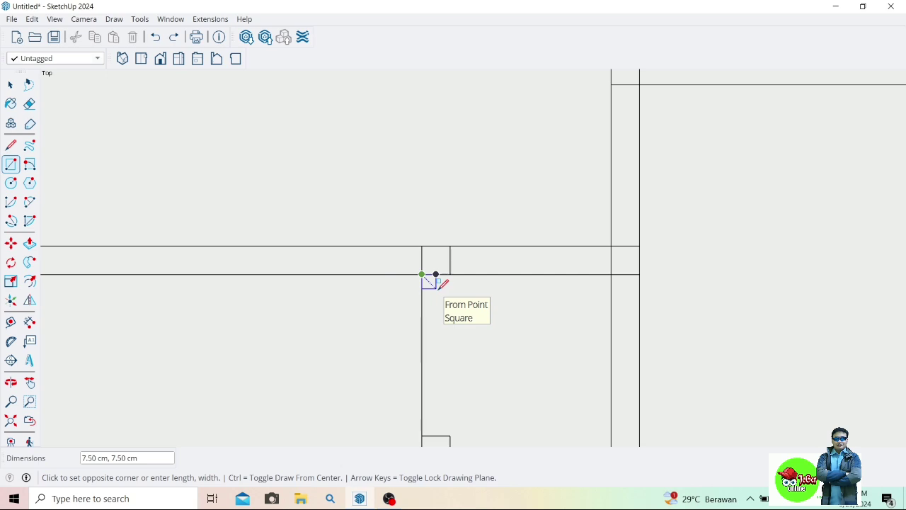
text(10,4)
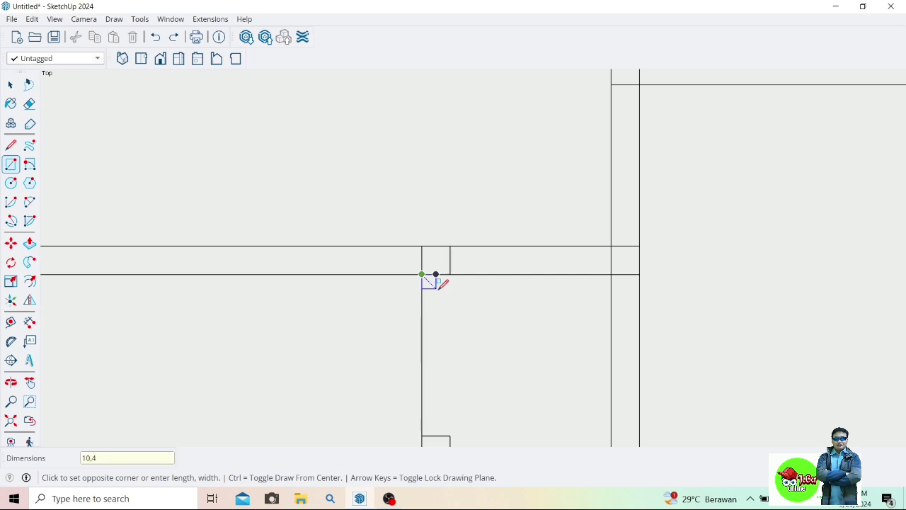
key(Return)
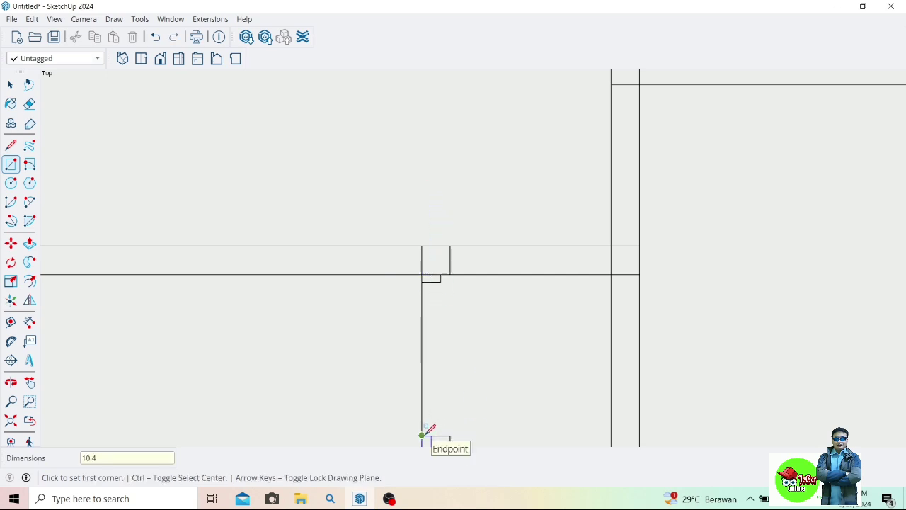
click(422, 435)
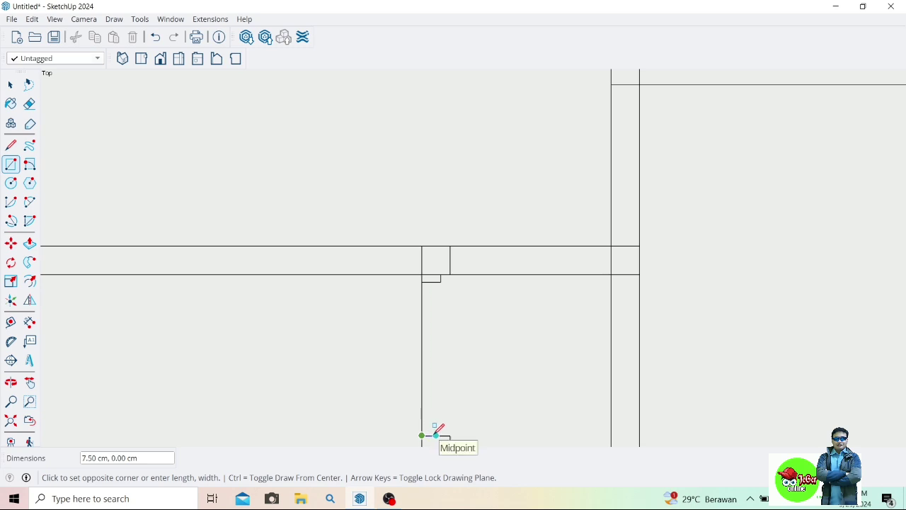
text(10,4)
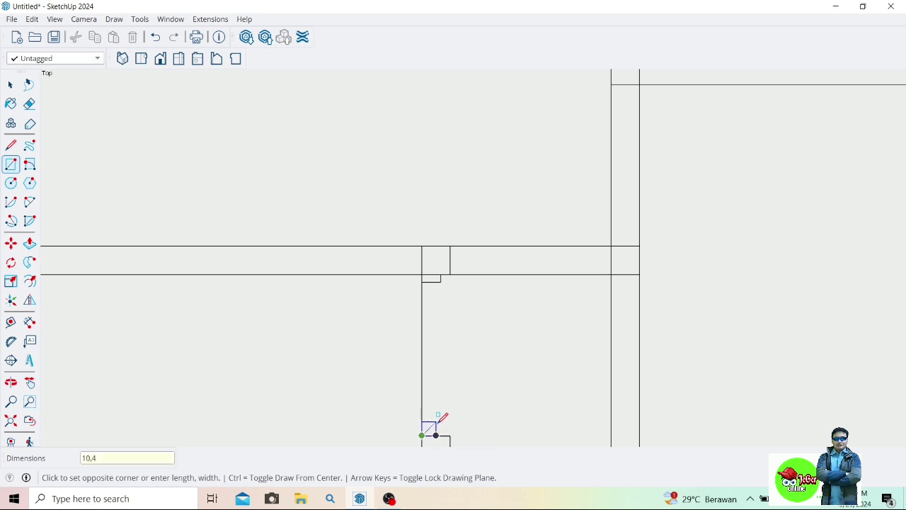
key(Return)
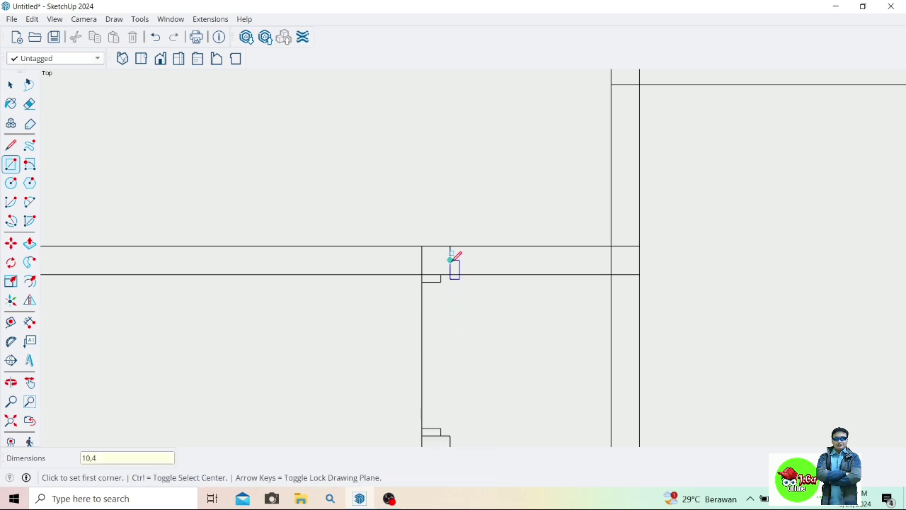
Draw the thin door leaf and its quarter-circle swing arc.
click(421, 281)
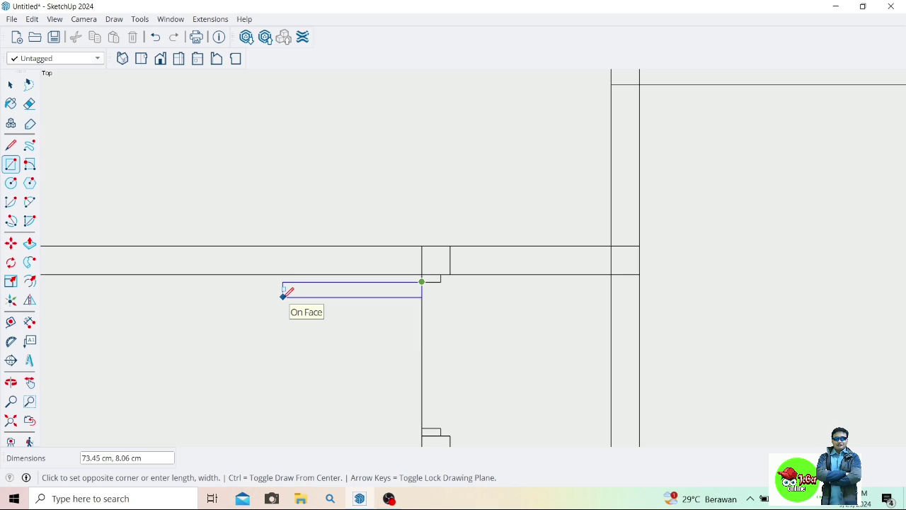
text(85,4)
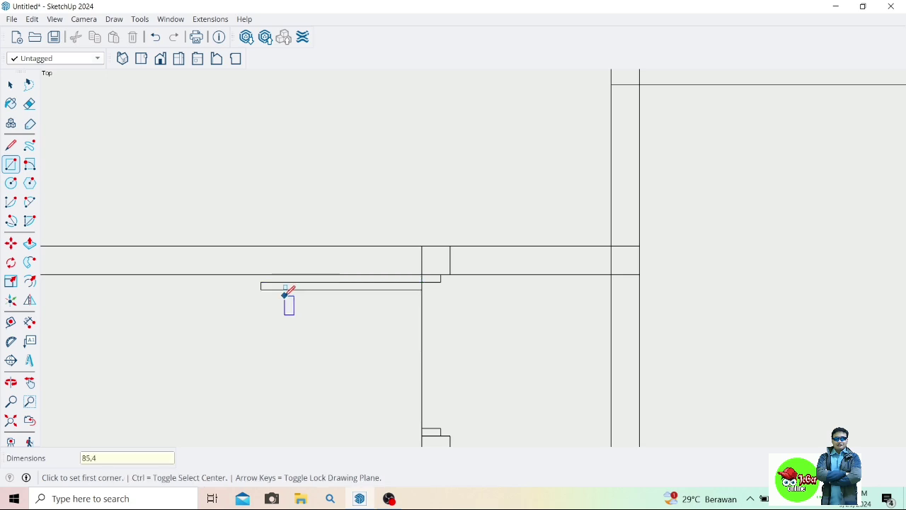
scroll(198, 210, down, 1)
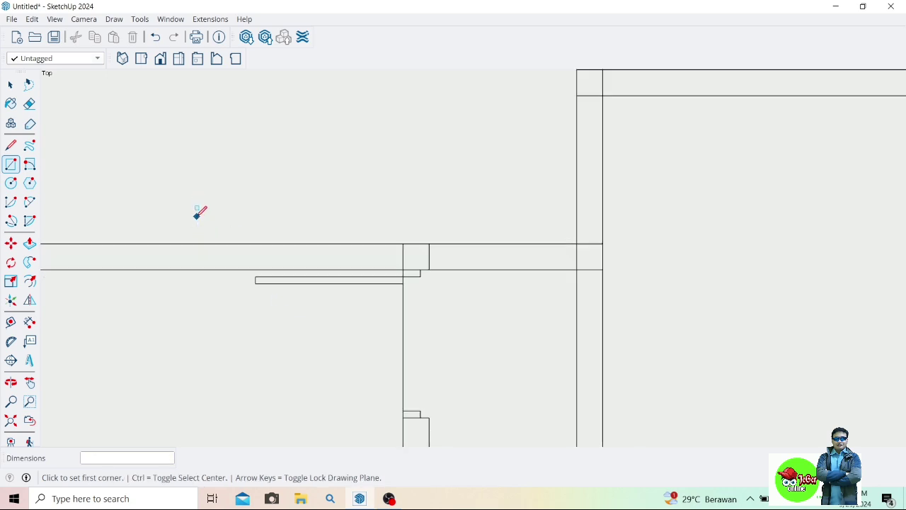
scroll(167, 214, down, 1)
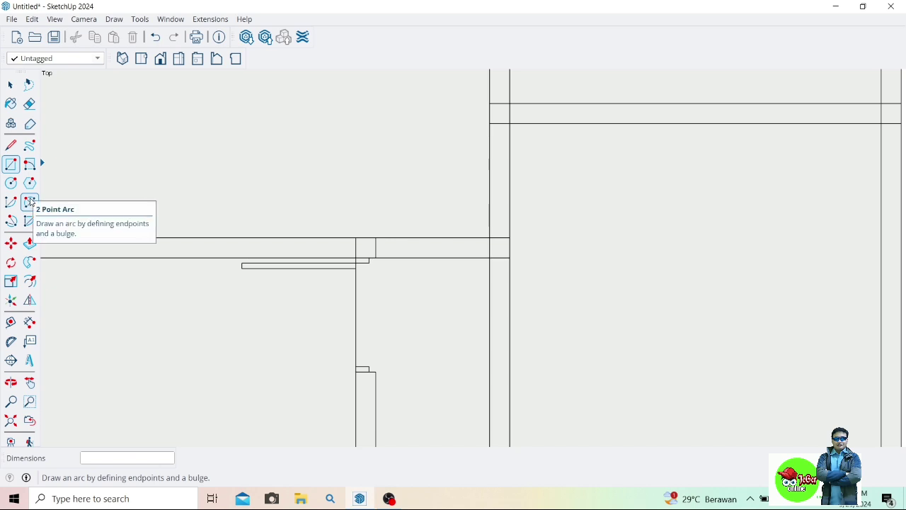
click(30, 202)
click(242, 266)
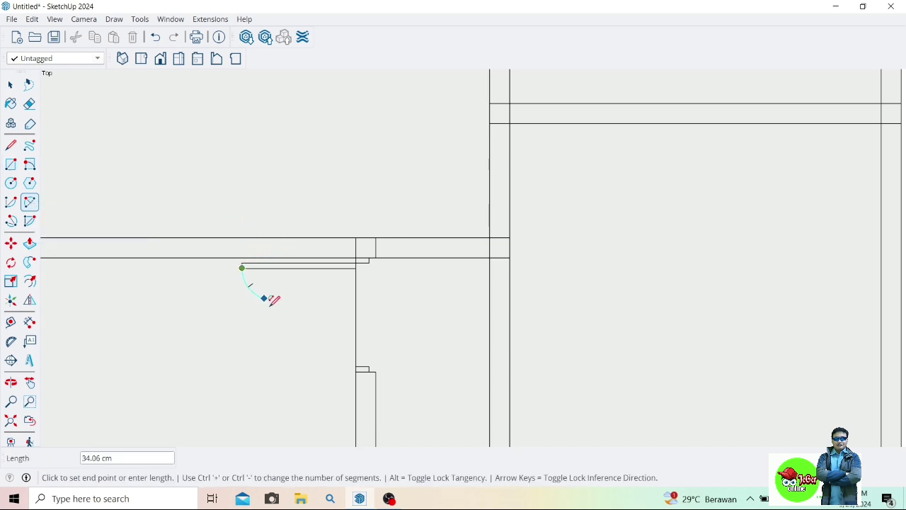
click(355, 366)
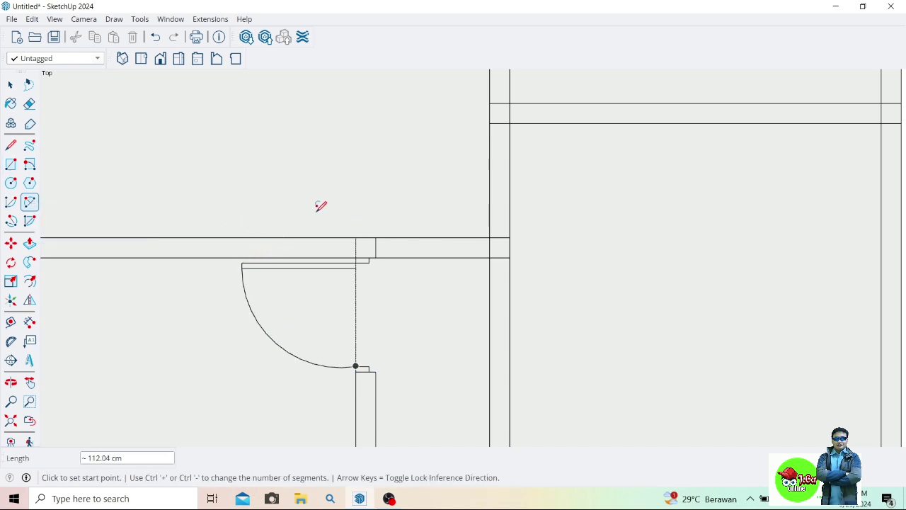
Pan and zoom out across the plan to review the drawn door.
scroll(129, 240, down, 1)
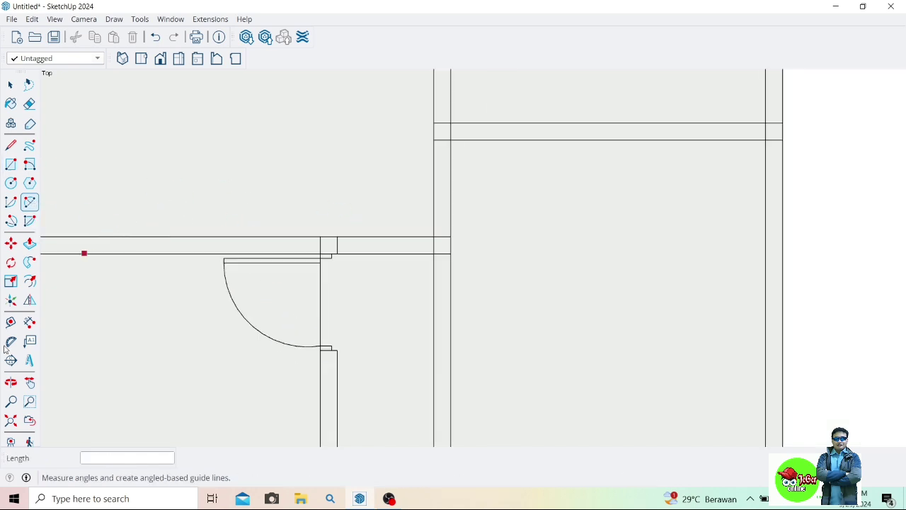
click(30, 382)
drag(191, 348, 333, 338)
scroll(319, 307, down, 3)
drag(319, 307, 196, 287)
scroll(196, 287, down, 1)
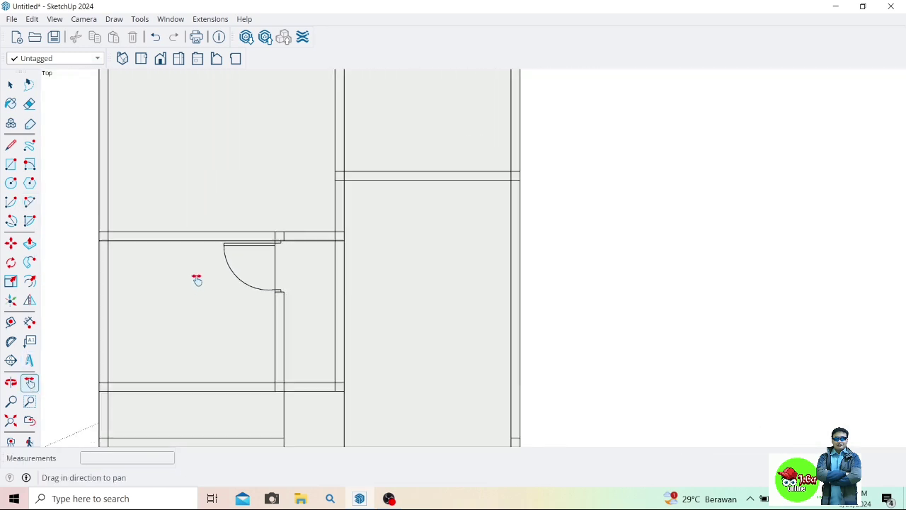
scroll(658, 113, down, 3)
key(space)
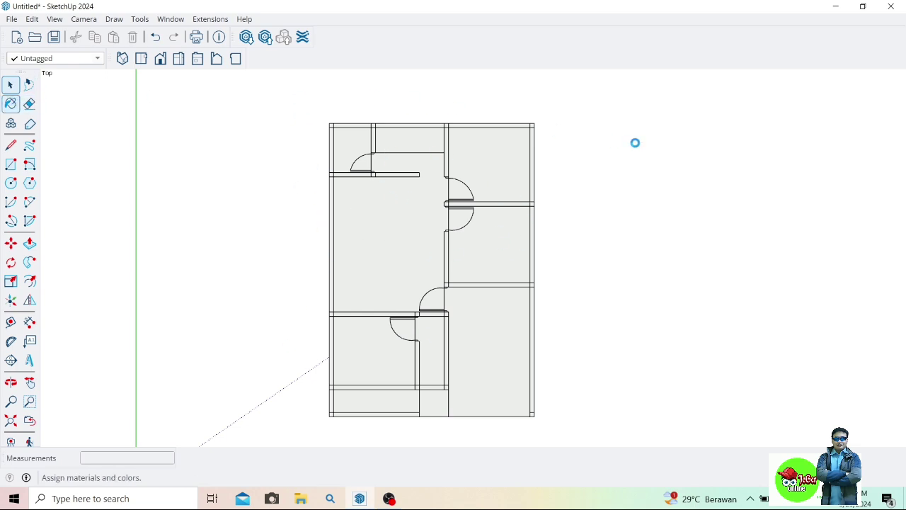
Pick Color M08 and paint the top wall segments and left outer wall.
scroll(868, 296, down, 2)
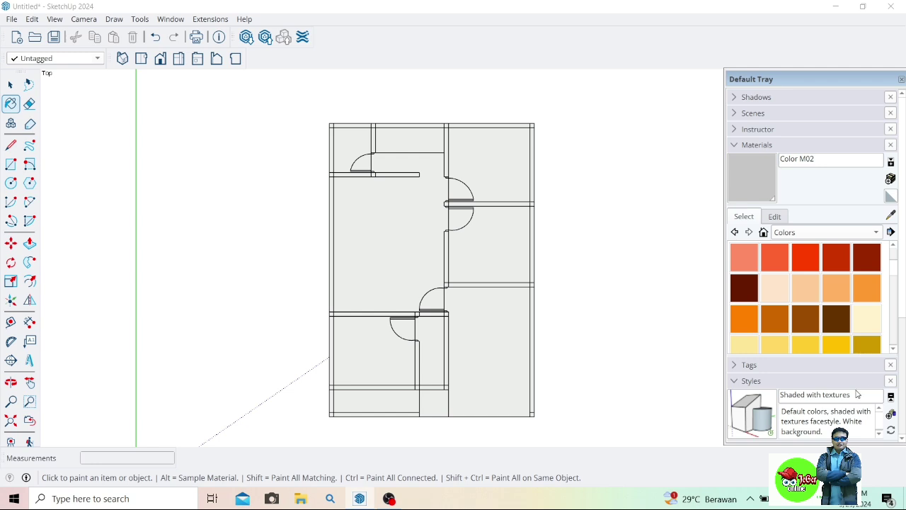
scroll(835, 305, down, 3)
scroll(825, 294, down, 3)
scroll(825, 294, down, 3)
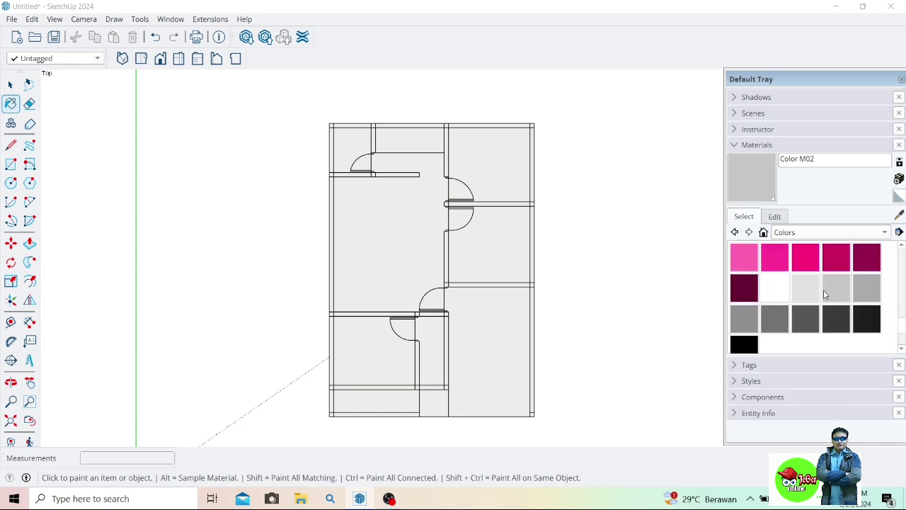
click(866, 318)
scroll(350, 124, up, 3)
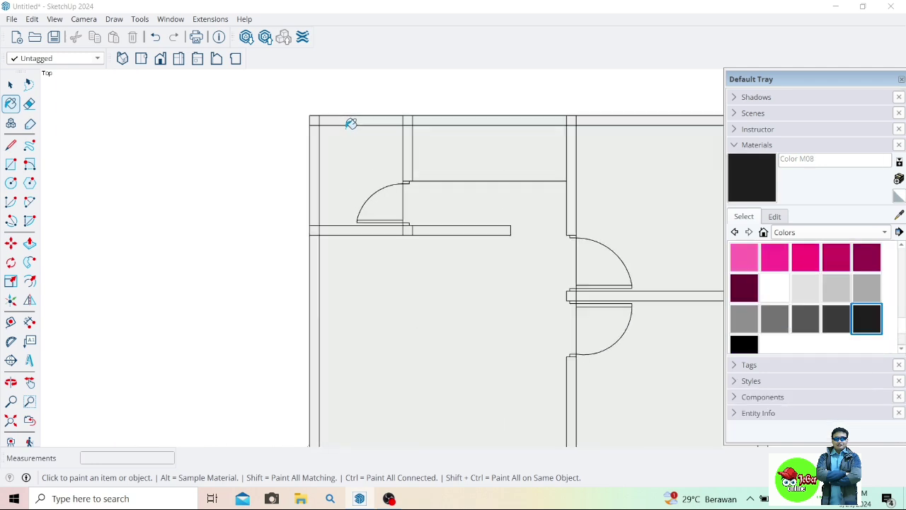
click(351, 119)
click(315, 145)
click(467, 119)
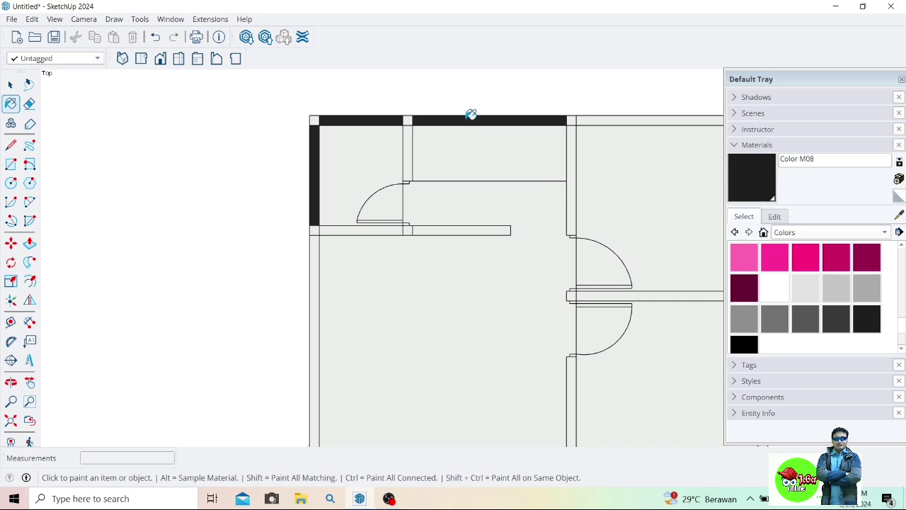
scroll(591, 113, down, 3)
click(659, 115)
Paint the right outer wall, middle vertical wall and remaining interior walls Color M08.
scroll(671, 116, up, 1)
scroll(670, 124, up, 2)
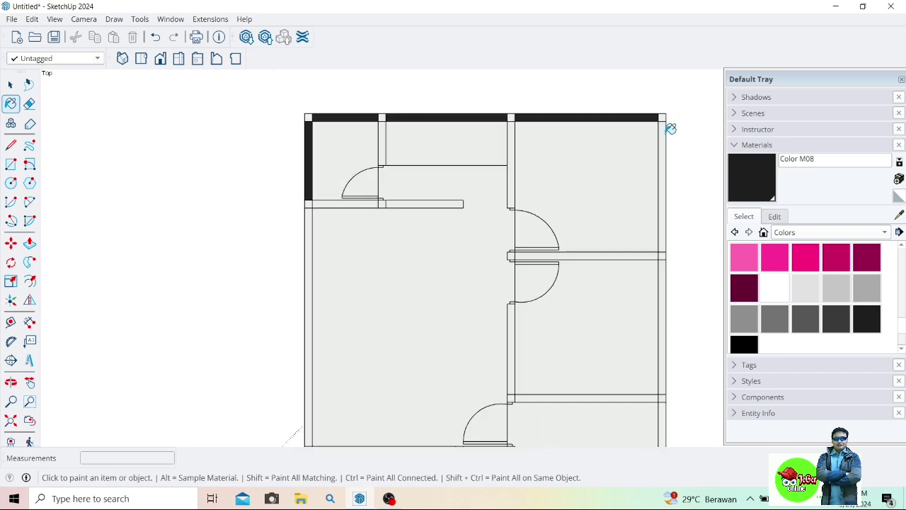
click(663, 135)
click(514, 146)
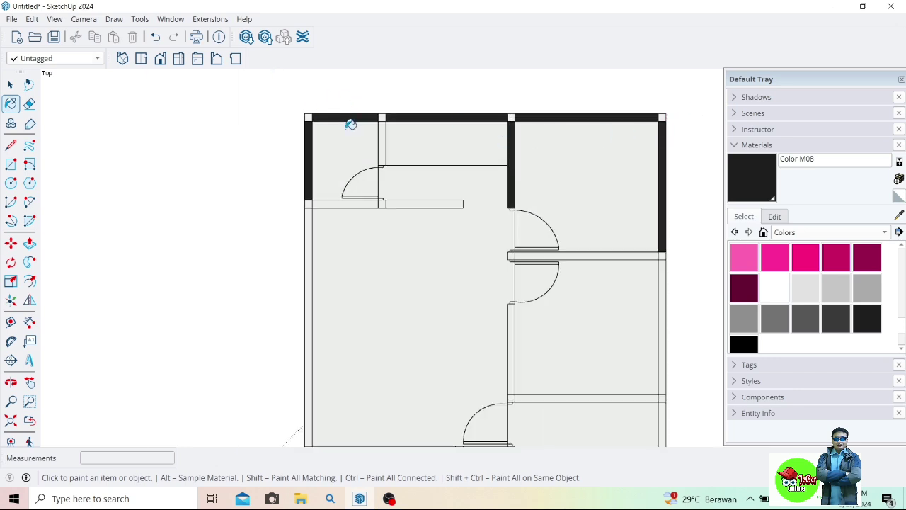
click(386, 146)
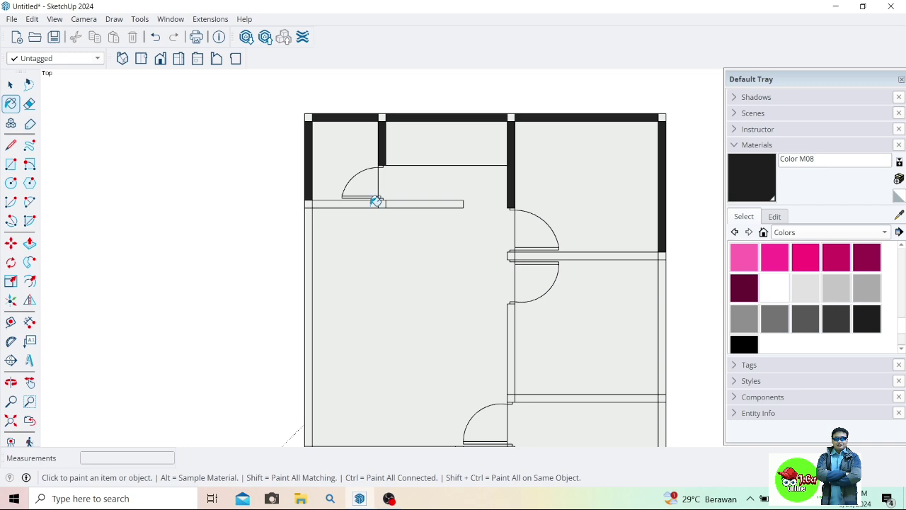
click(375, 203)
click(403, 203)
click(312, 237)
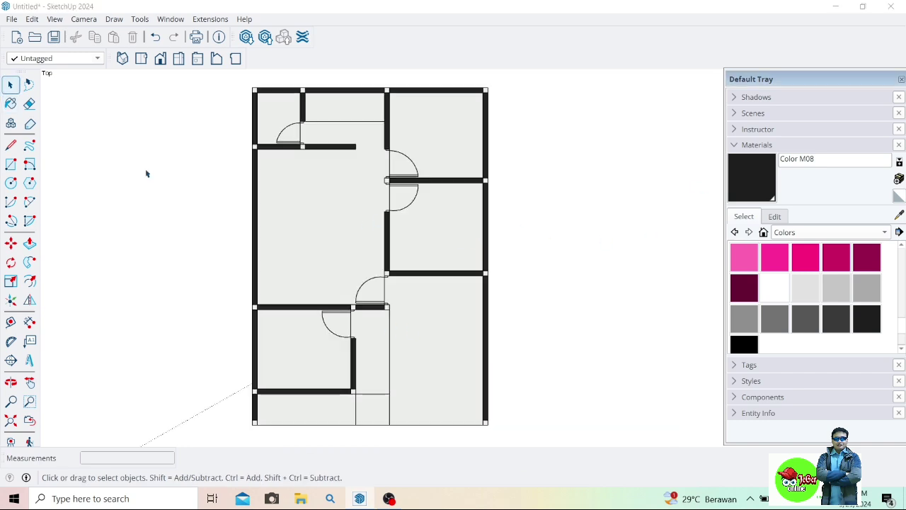
Draw a 100 cm line along the interior wall from the corner and a cut line across its thickness.
click(10, 145)
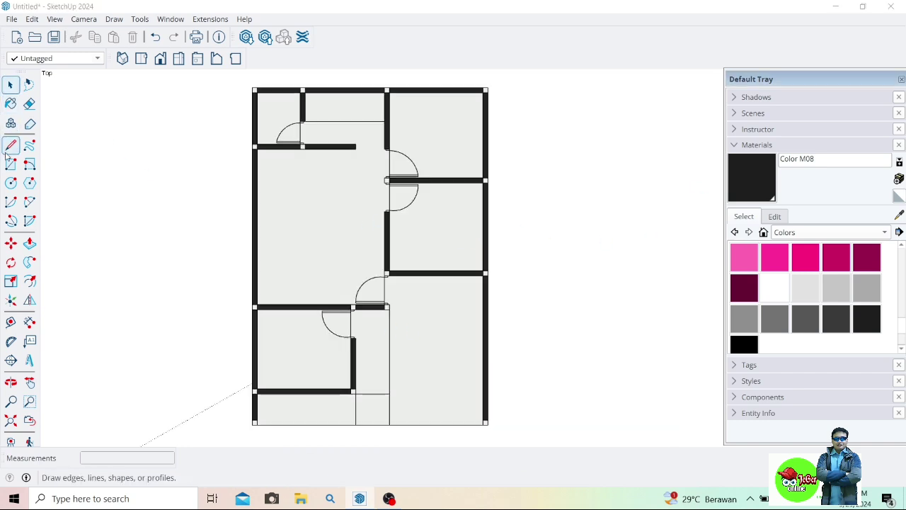
scroll(228, 299, up, 3)
scroll(283, 314, up, 3)
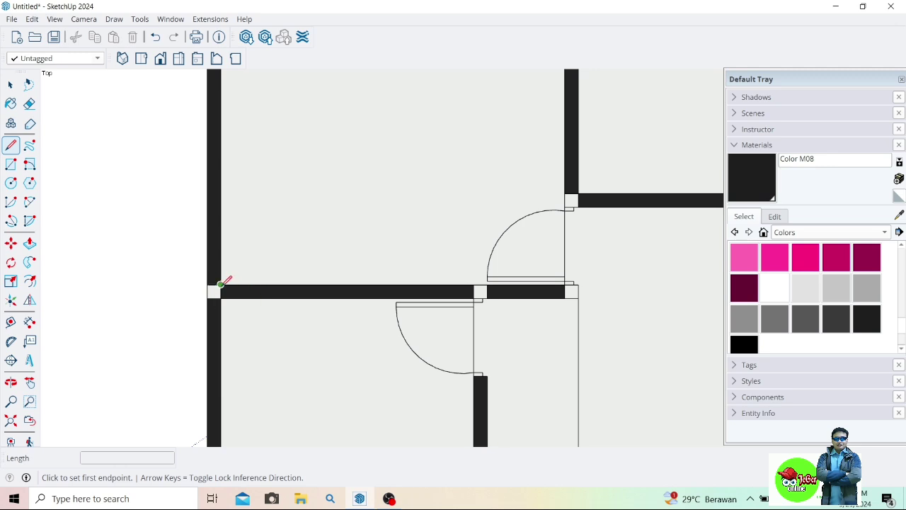
click(220, 284)
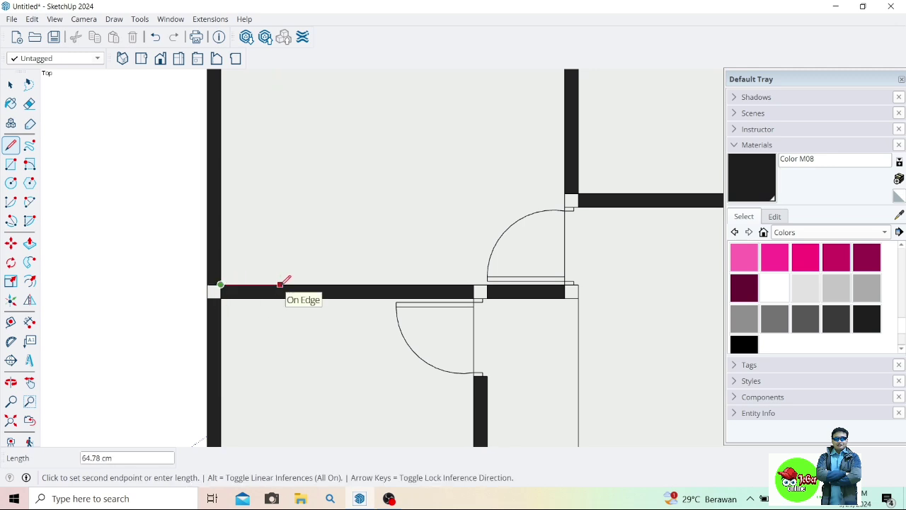
text(100)
key(Return)
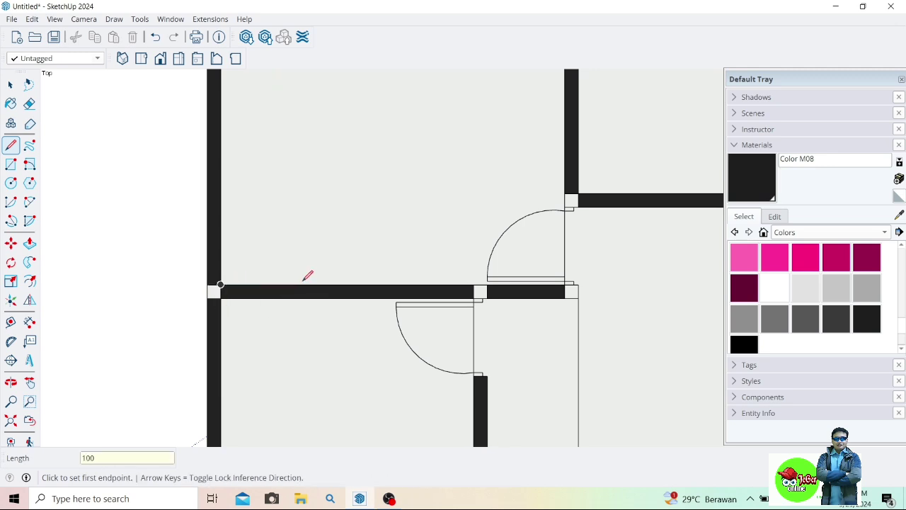
click(311, 285)
click(311, 298)
Erase the cut wall piece to open the 100 cm doorway, then recentre the floor plan.
click(29, 103)
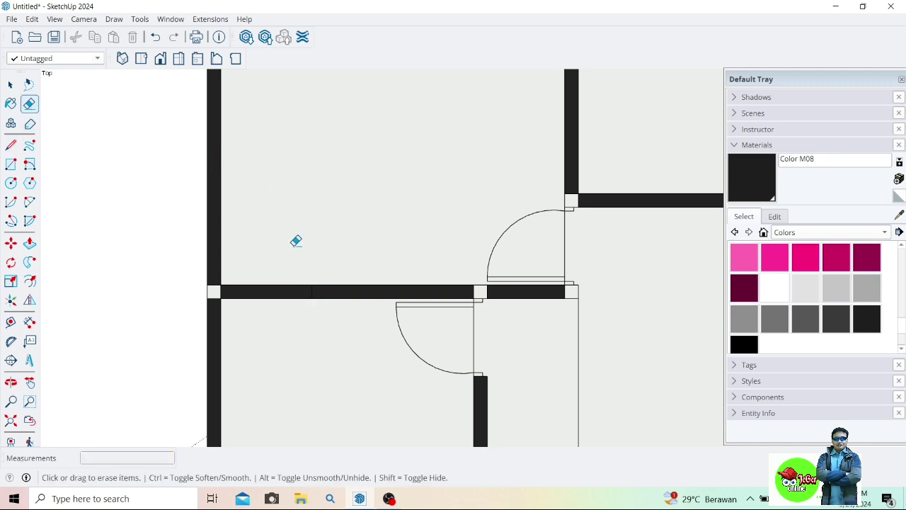
click(271, 292)
scroll(271, 290, down, 2)
scroll(268, 271, down, 1)
scroll(227, 204, down, 1)
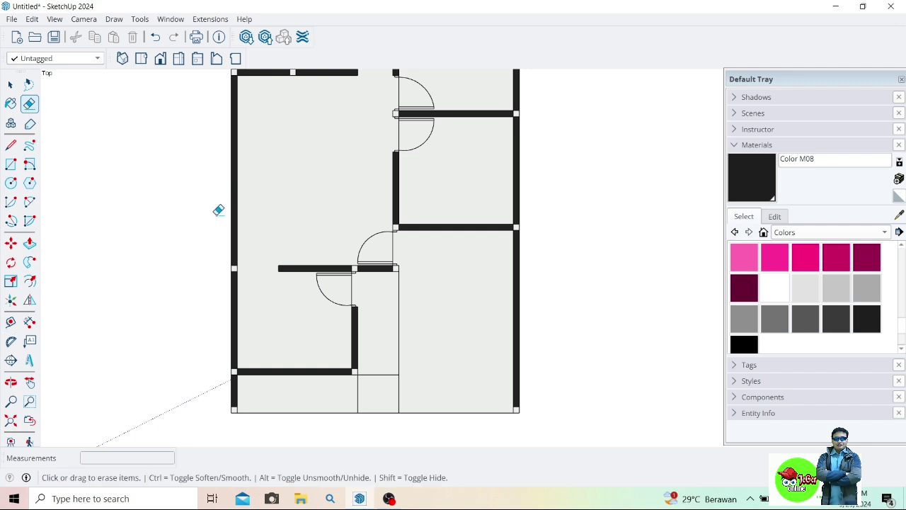
scroll(228, 263, up, 1)
scroll(216, 263, up, 2)
click(10, 84)
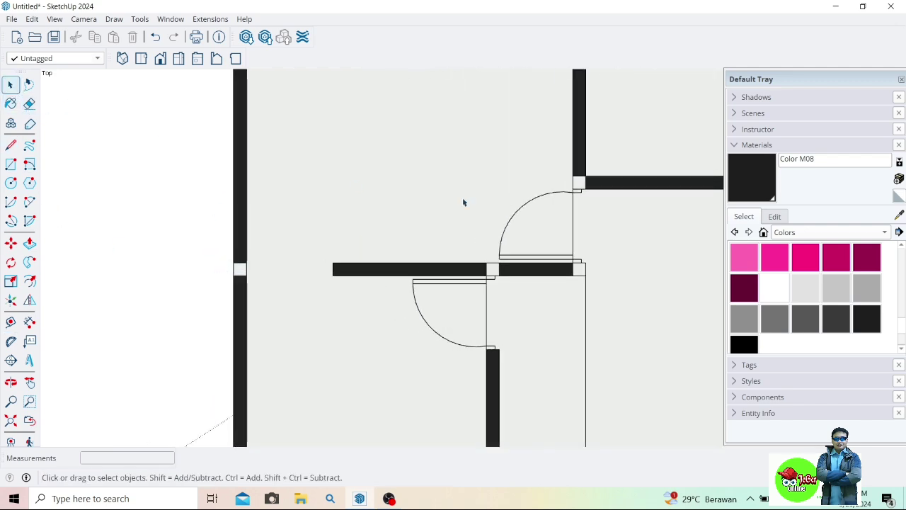
scroll(464, 202, down, 3)
click(29, 382)
mouse_move(309, 307)
mouse_down()
mouse_move(212, 318)
mouse_move(210, 366)
mouse_move(259, 336)
mouse_up()
scroll(224, 338, down, 1)
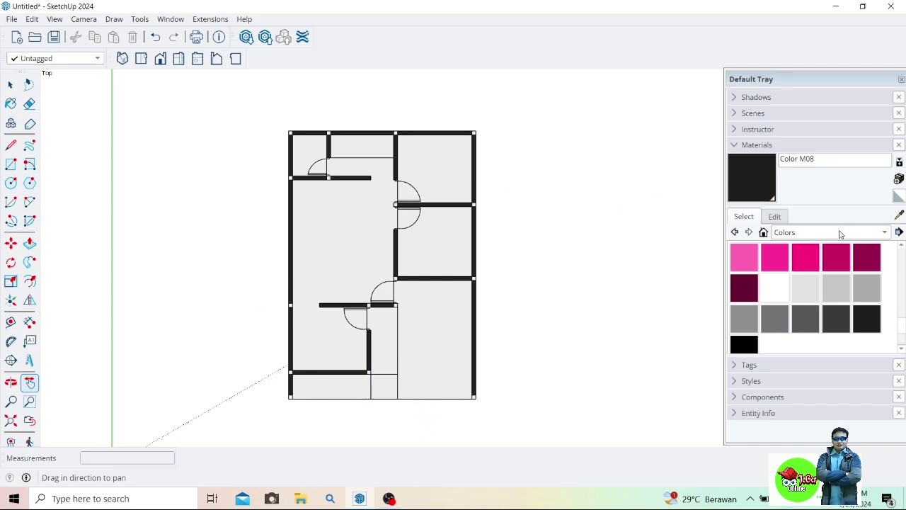
Paint the upper-left door leaf and its adjacent frame piece dark brown Color C08.
scroll(807, 260, down, 3)
scroll(807, 261, down, 3)
scroll(806, 263, down, 3)
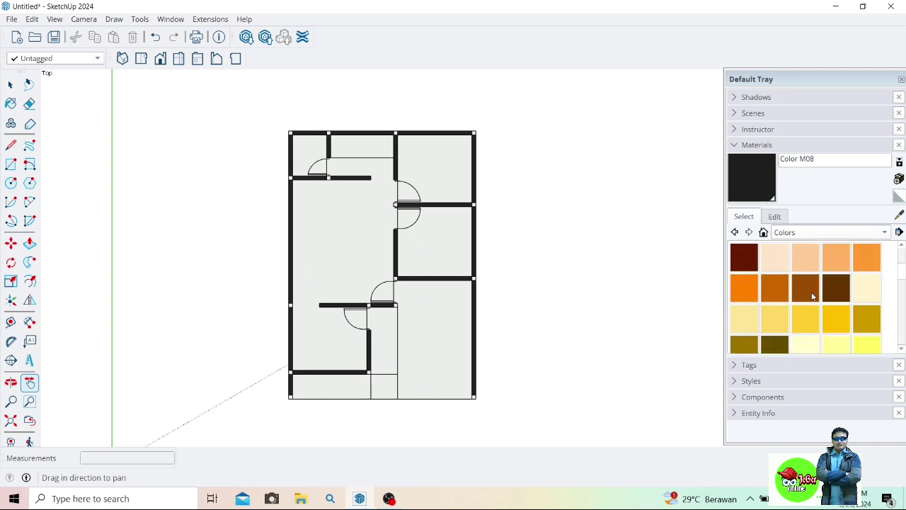
click(806, 294)
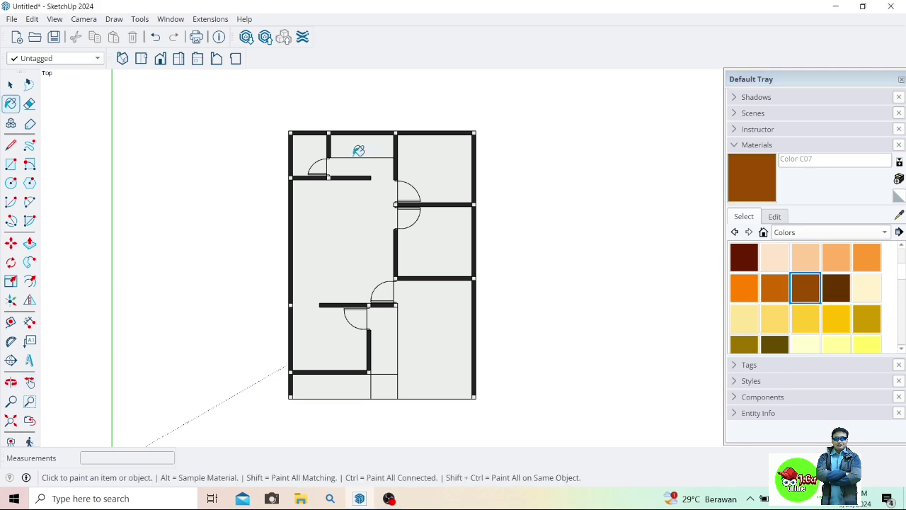
scroll(333, 152, up, 3)
scroll(329, 159, up, 3)
click(343, 259)
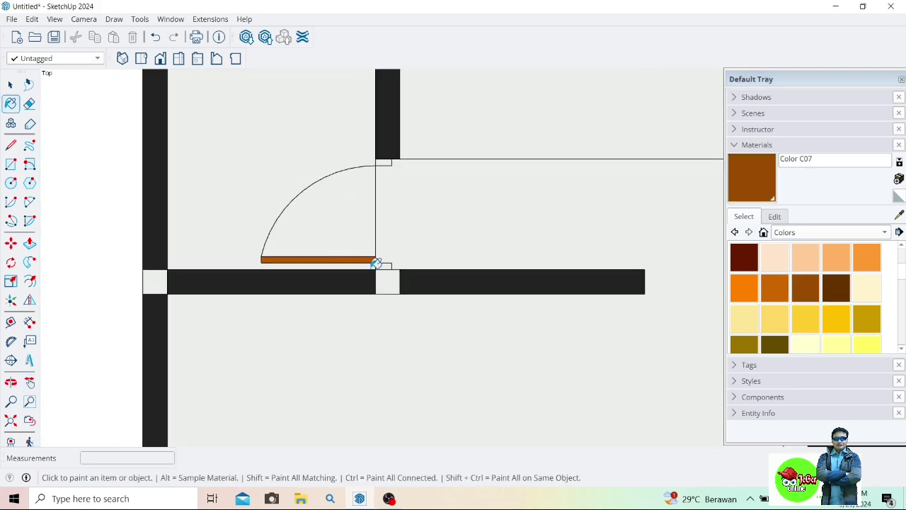
click(827, 283)
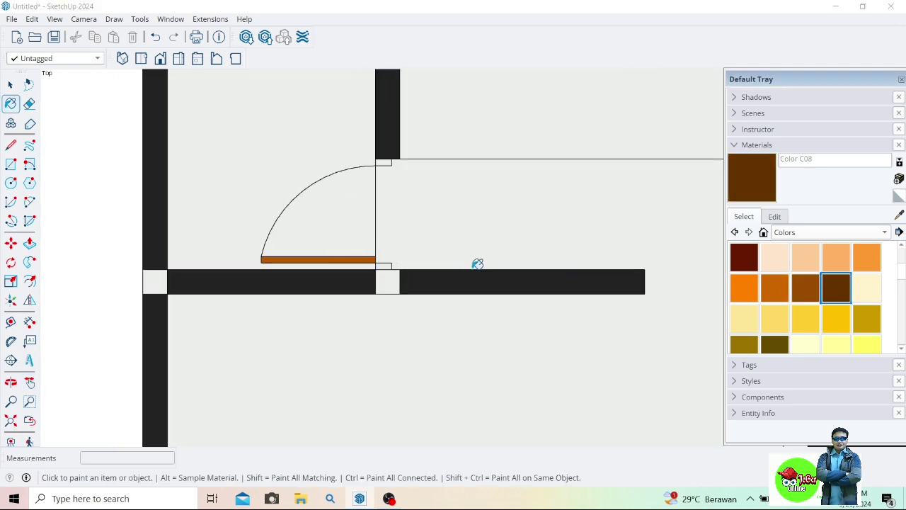
click(372, 260)
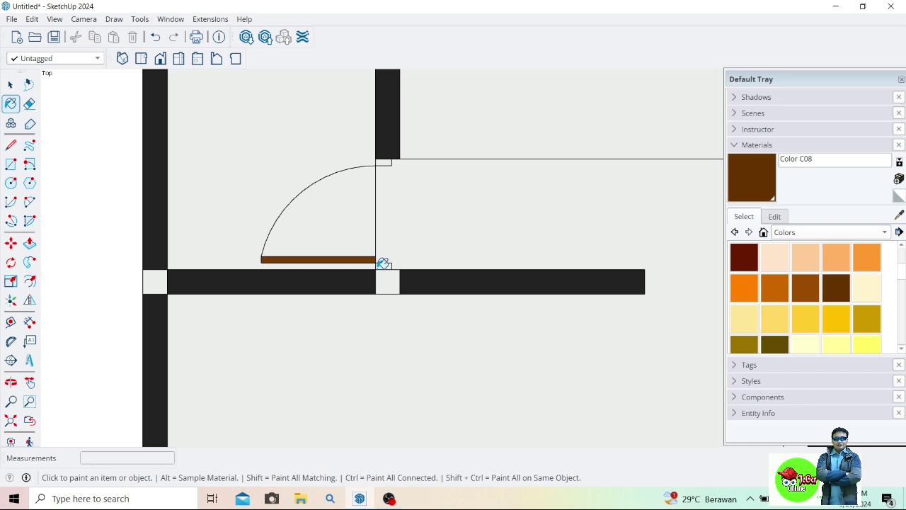
click(382, 265)
Paint the remaining door leaves and frame pieces Color C08.
scroll(439, 166, down, 3)
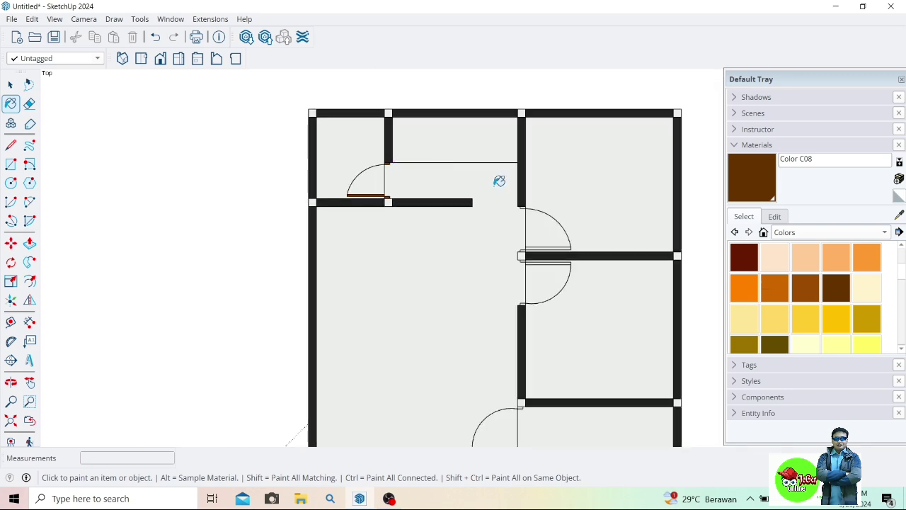
scroll(520, 194, up, 2)
scroll(538, 227, up, 2)
click(527, 313)
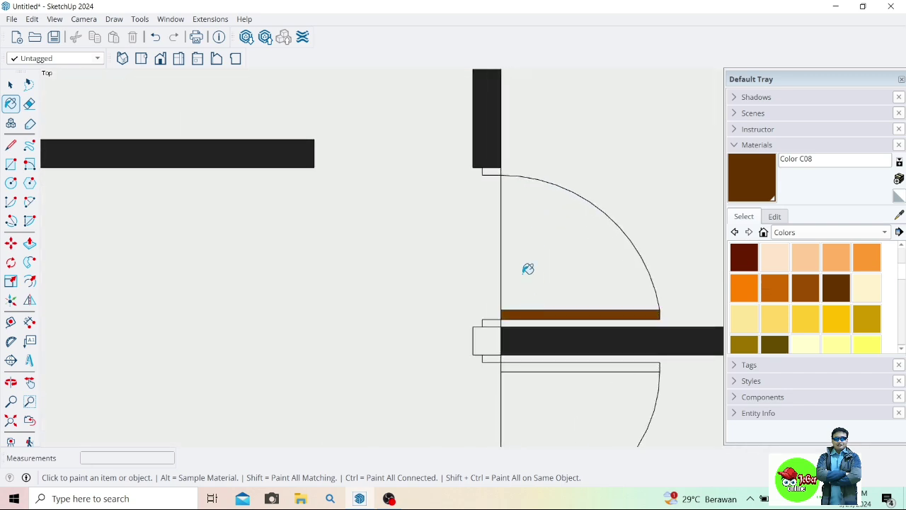
click(495, 171)
click(492, 323)
click(493, 358)
click(524, 366)
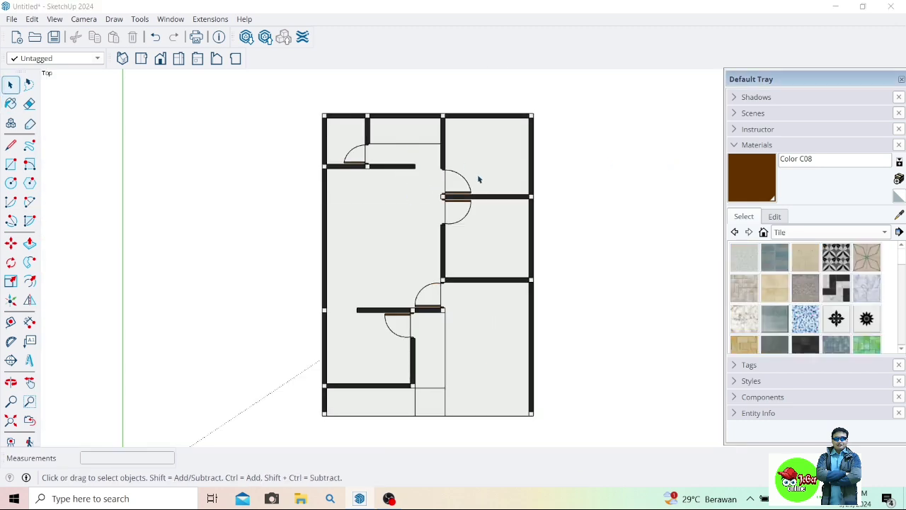
Tile the top-left room with Concrete Pavers Block Multi and the top-middle room with Field Square Tile.
click(774, 258)
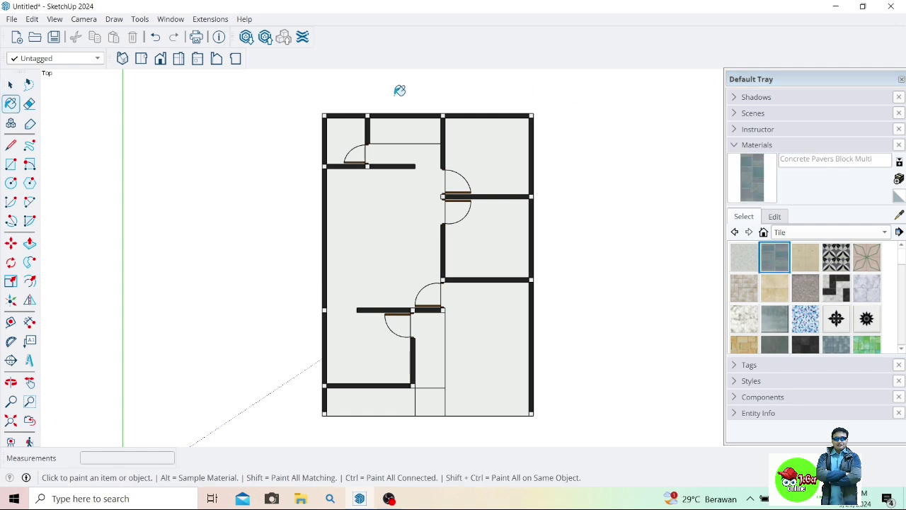
click(341, 128)
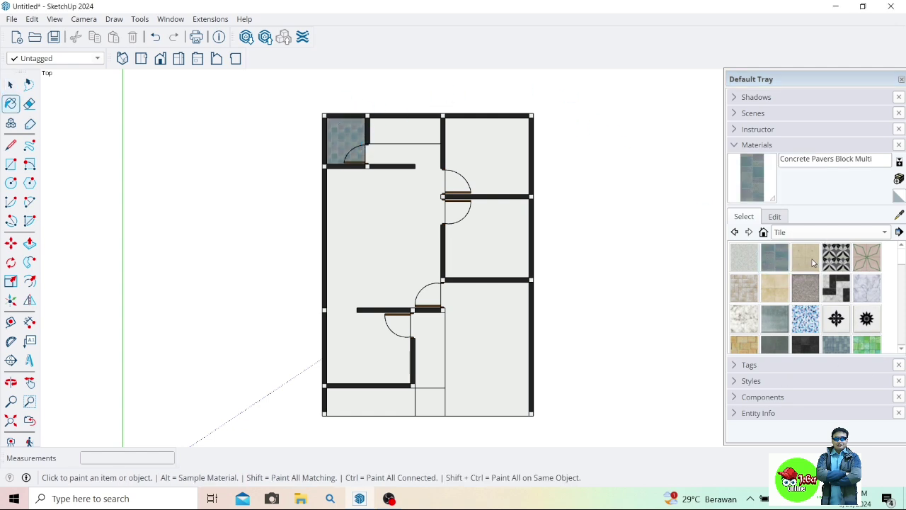
click(785, 280)
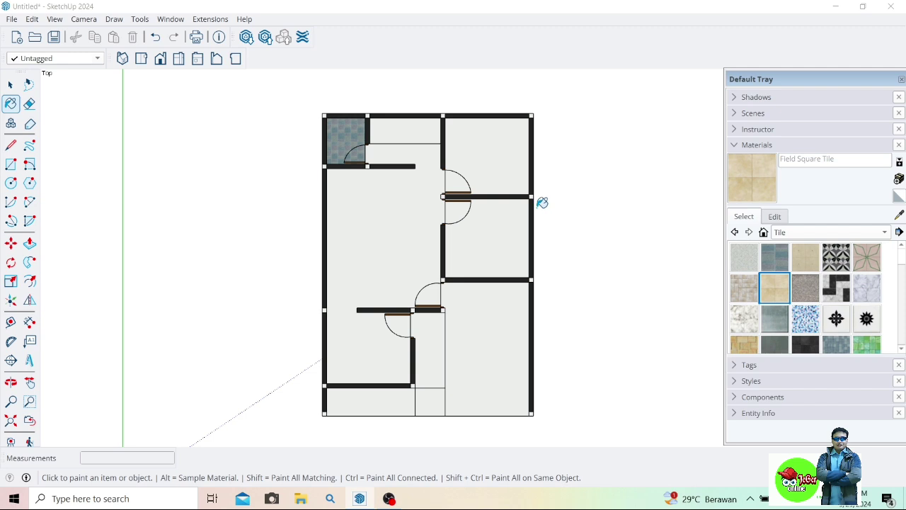
click(406, 128)
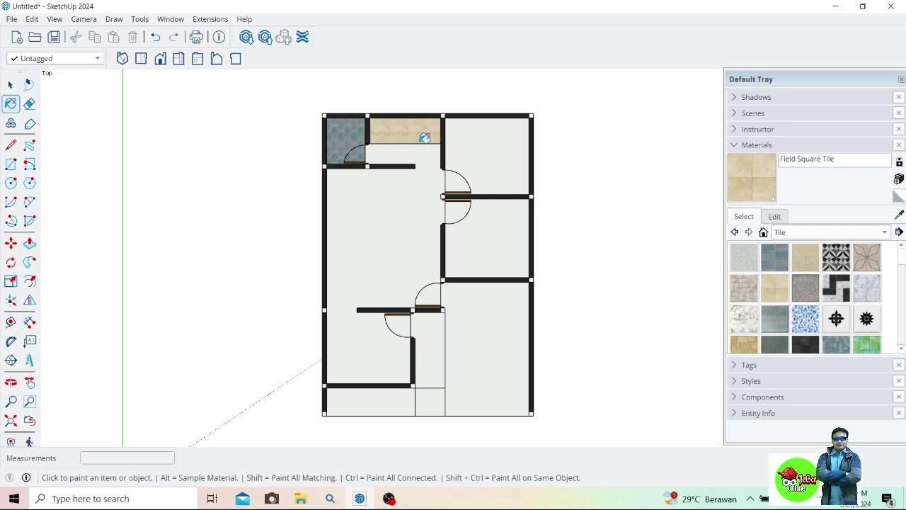
Create a new Marble Carrara Floor Tile material with an 80 cm texture width.
click(864, 287)
click(898, 179)
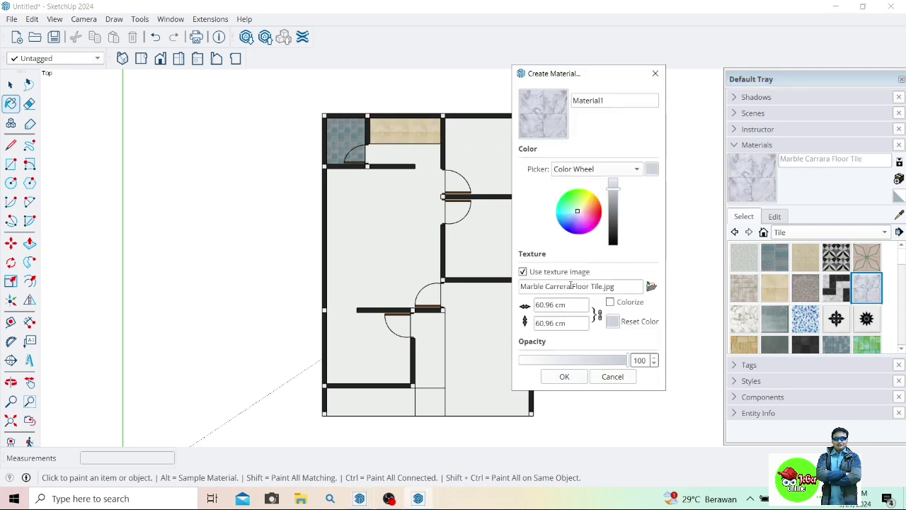
drag(535, 305, 550, 304)
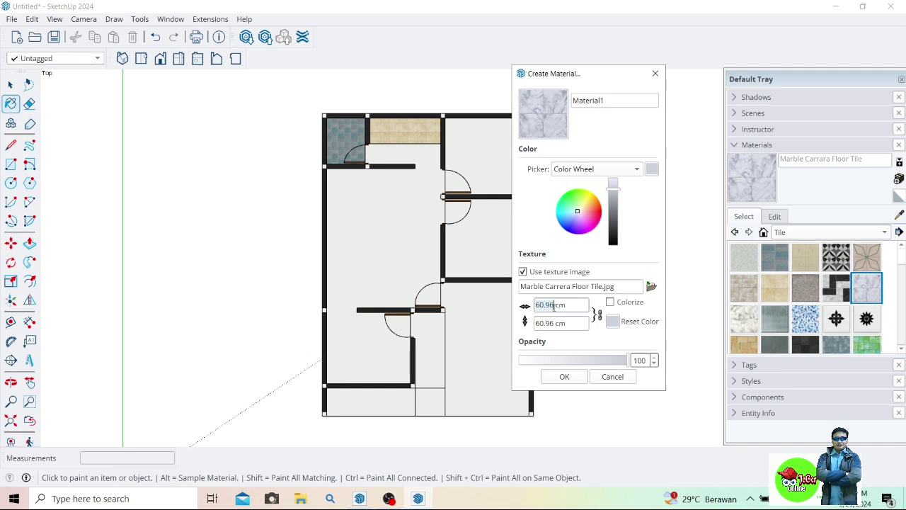
key(BackSpace)
drag(613, 193, 612, 177)
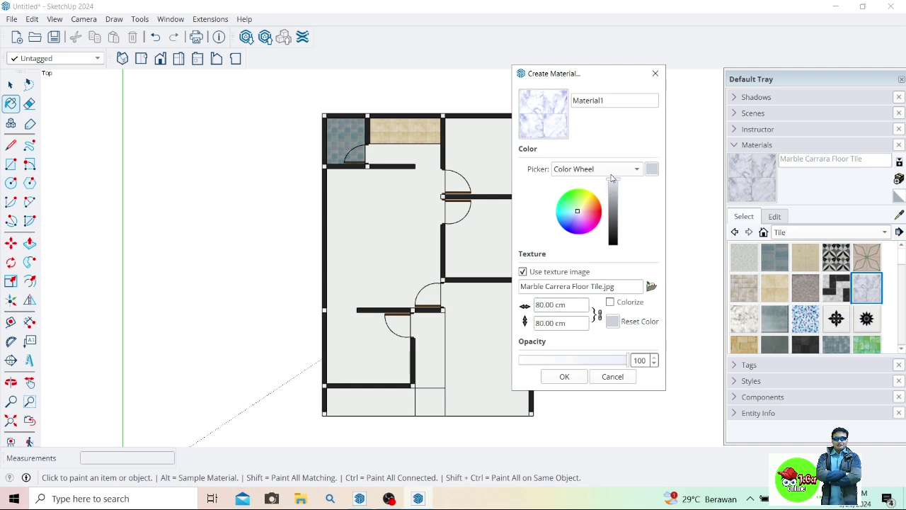
click(578, 375)
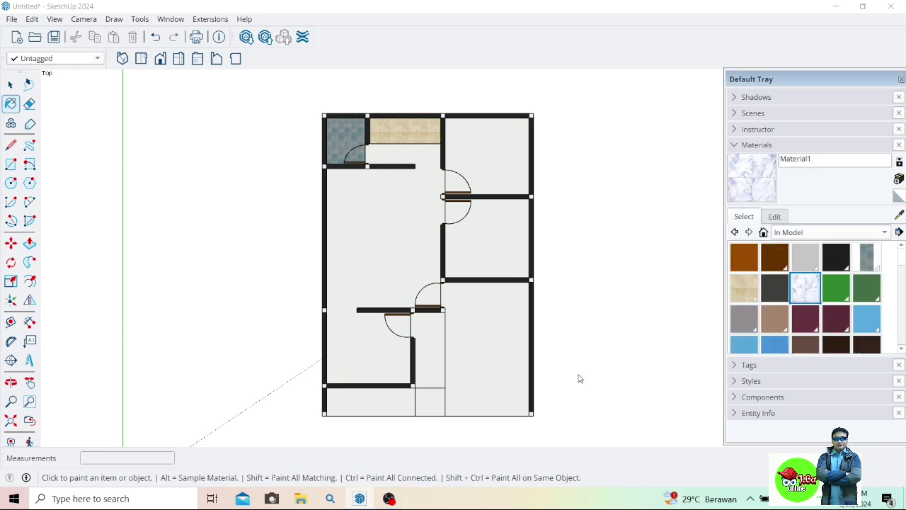
Paint the upper-right room, the large hall and the middle-right room with the 80 cm marble.
click(477, 149)
click(414, 149)
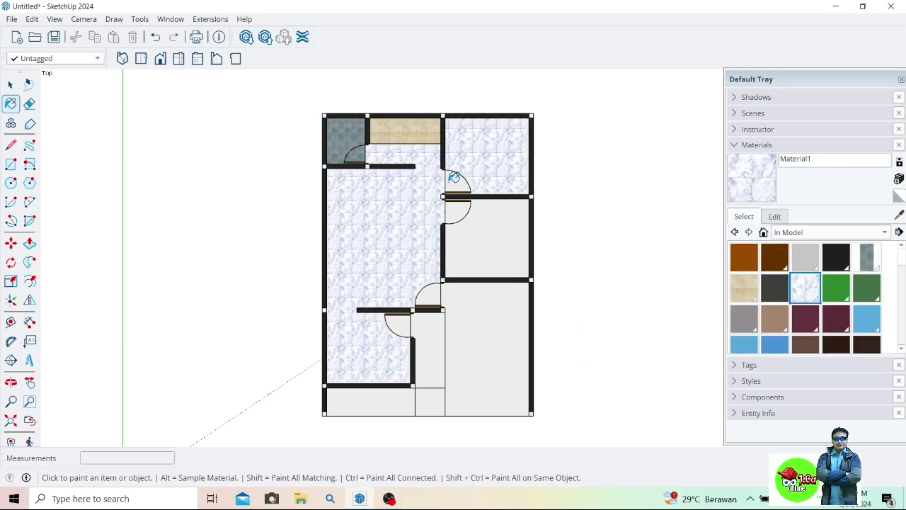
click(489, 230)
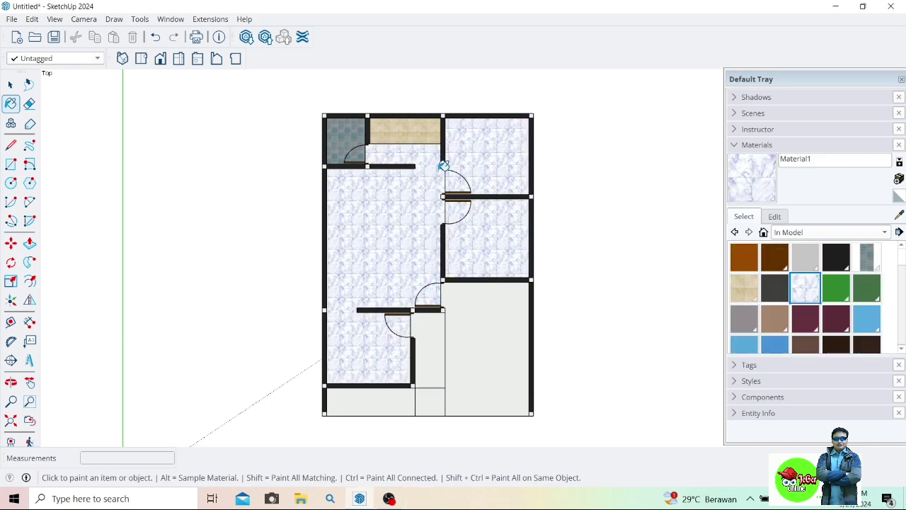
scroll(776, 284, down, 2)
scroll(779, 280, up, 2)
Create Material2 from Marble Carrara Gold Floor Tile at 70 cm width and tile the corridor floor.
click(811, 236)
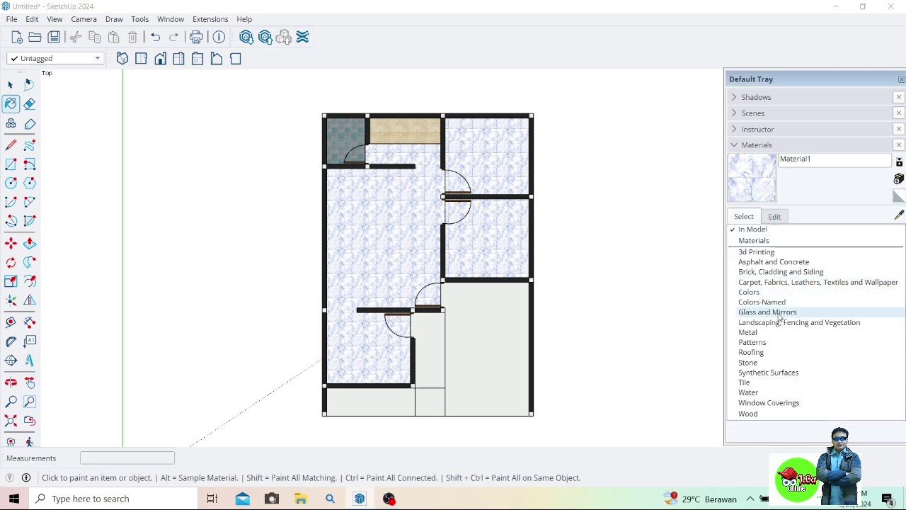
click(785, 378)
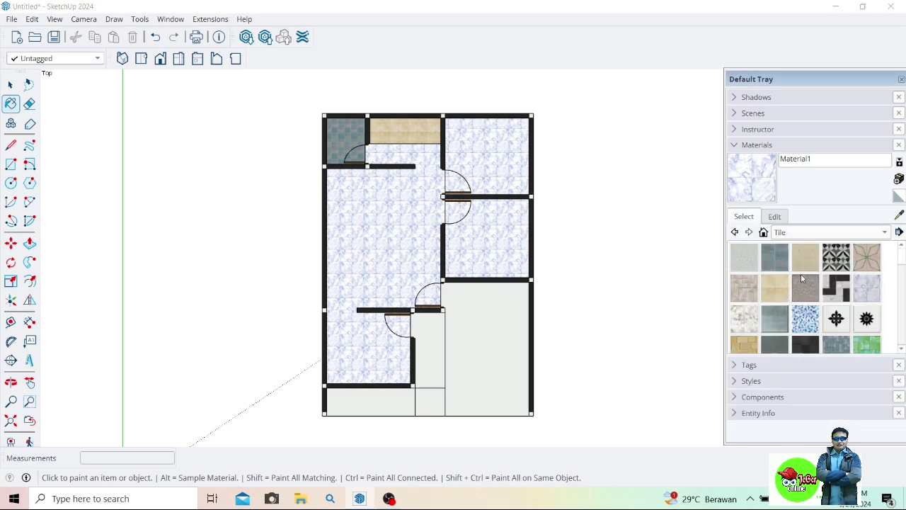
click(745, 320)
click(899, 180)
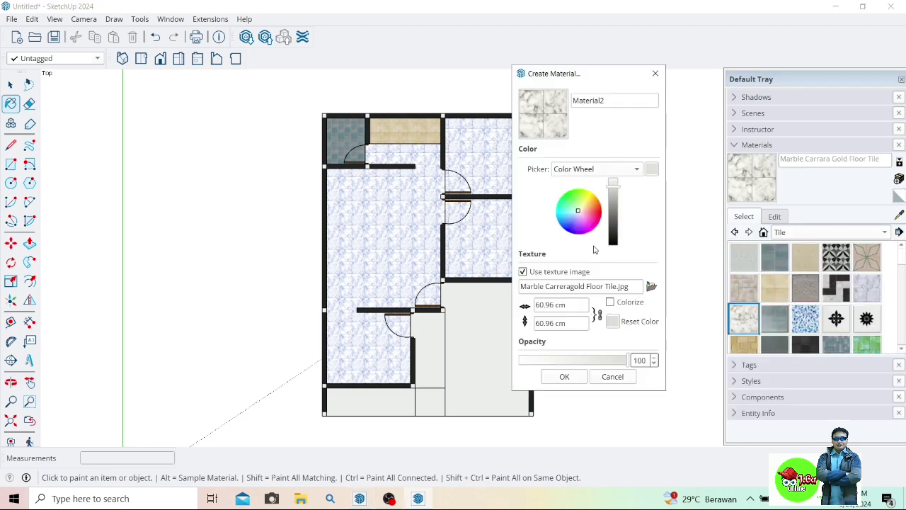
click(546, 304)
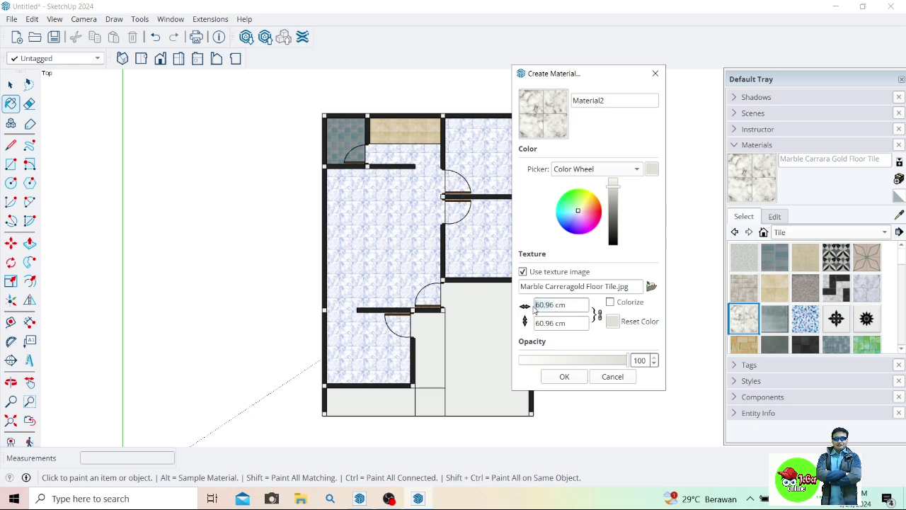
text(7)
key(Return)
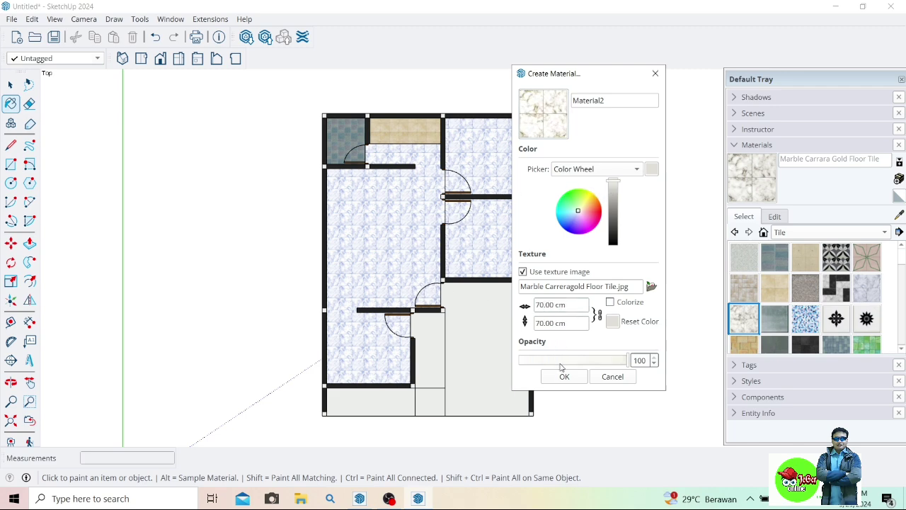
click(564, 376)
click(441, 340)
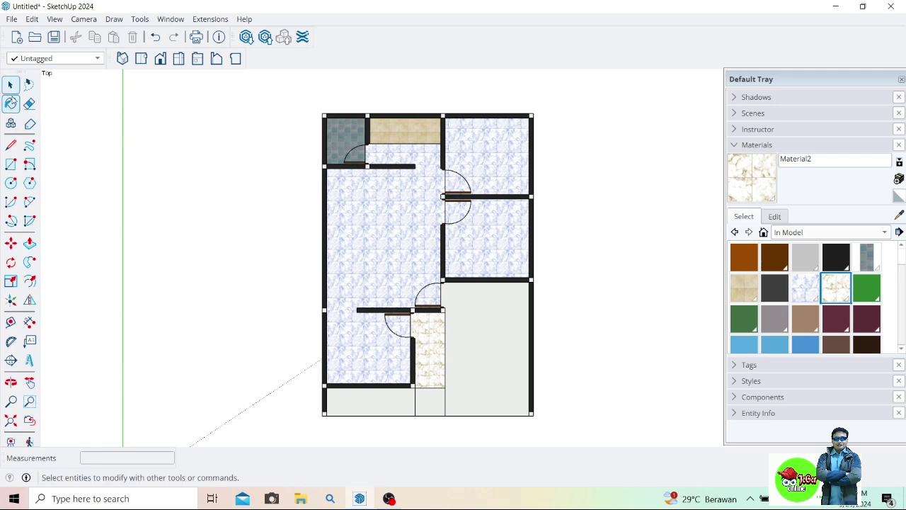
Draw edge lines across the washroom doorway from the wall corner down to the door jamb.
click(11, 145)
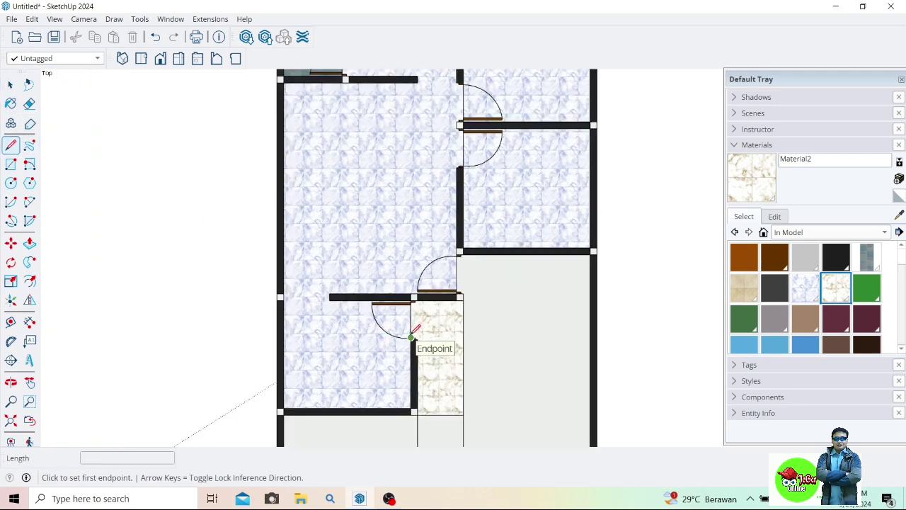
scroll(407, 327, up, 3)
scroll(414, 327, up, 4)
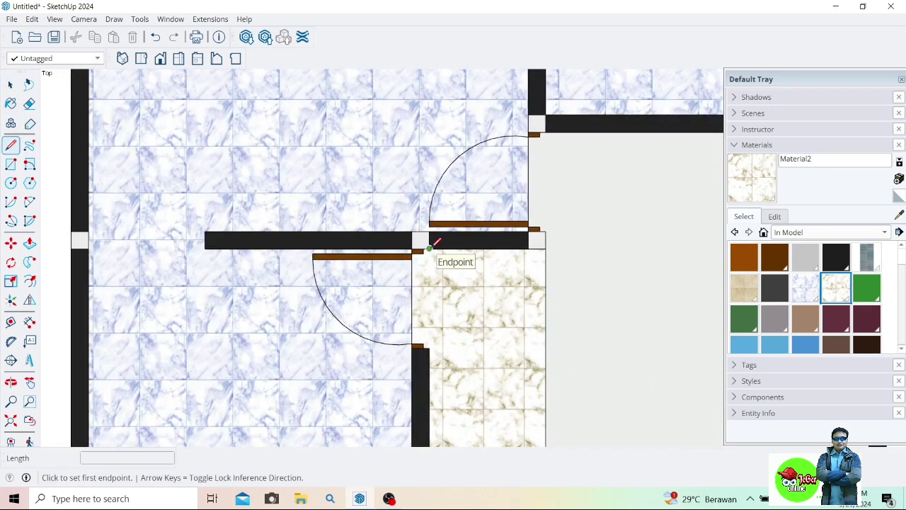
click(428, 247)
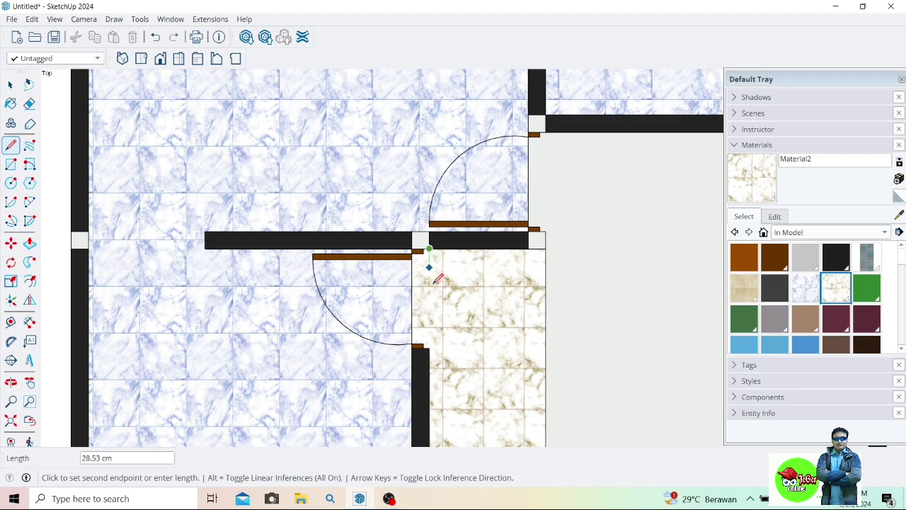
click(429, 344)
scroll(429, 343, down, 2)
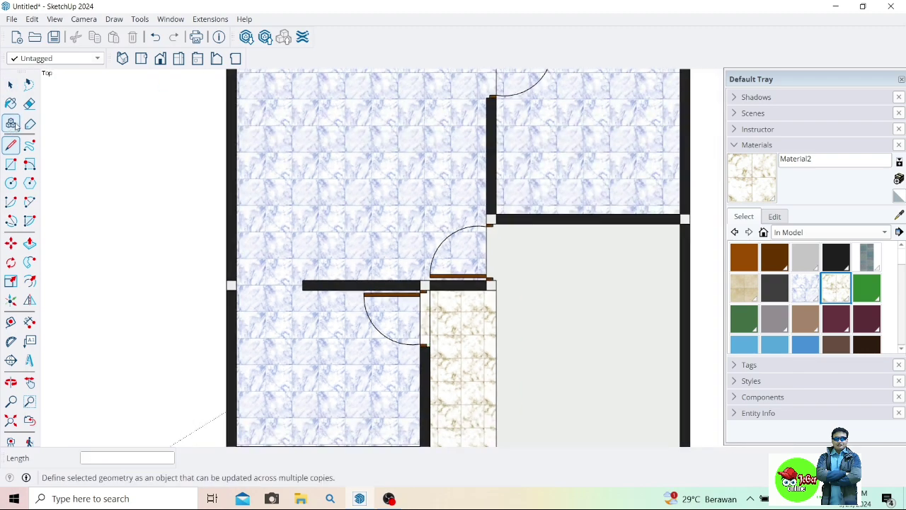
click(29, 103)
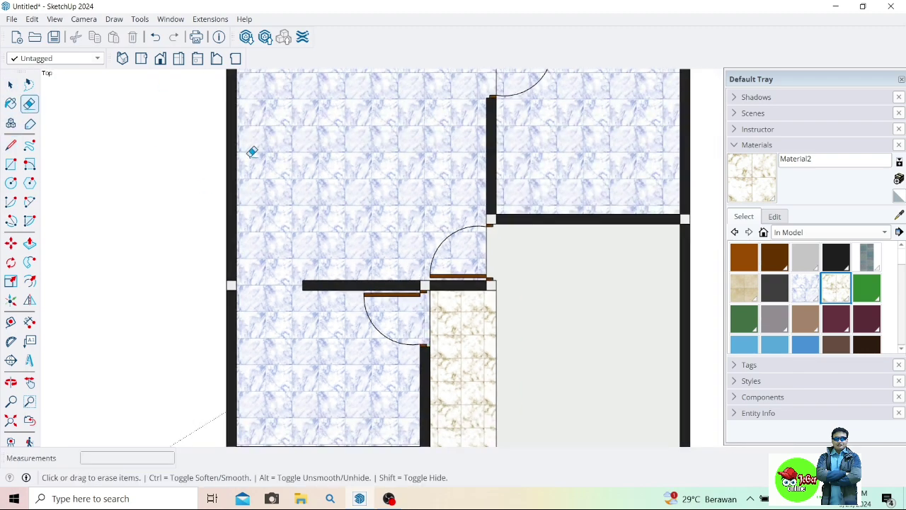
click(11, 144)
scroll(383, 304, up, 1)
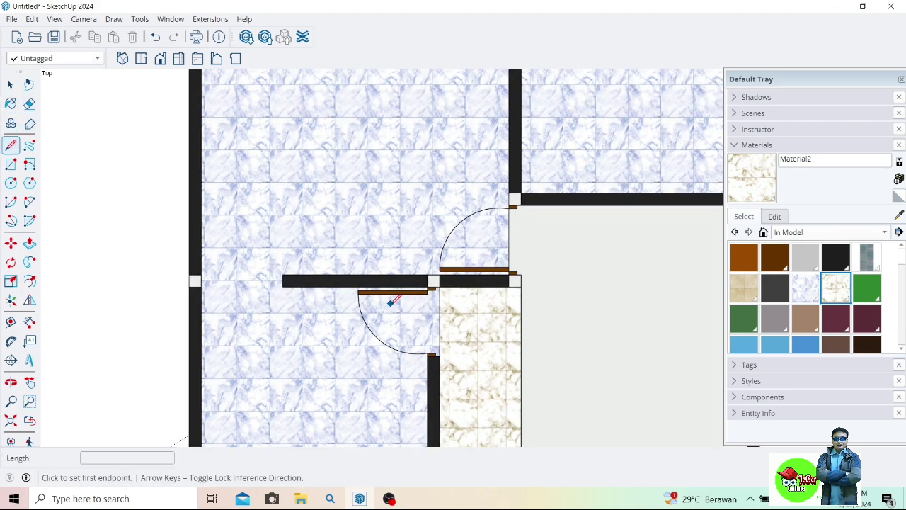
scroll(382, 304, up, 1)
click(436, 290)
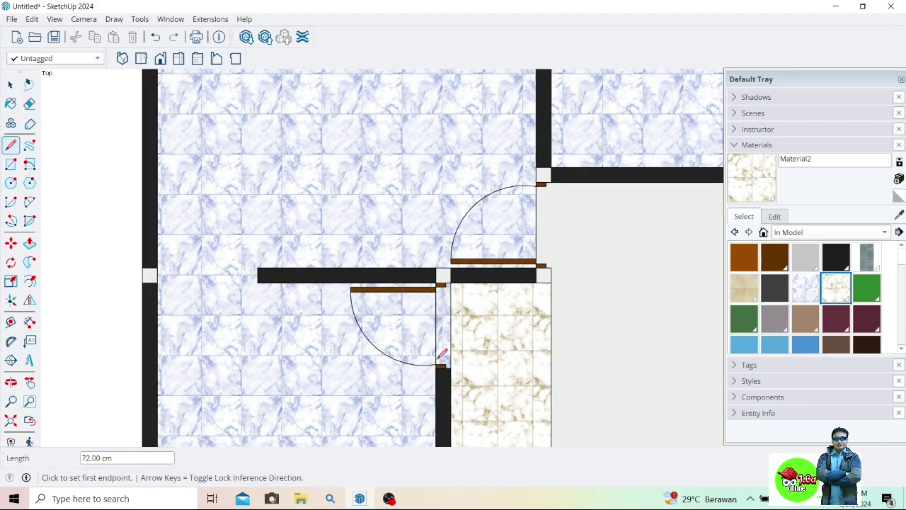
scroll(435, 350, down, 3)
scroll(436, 347, down, 1)
Paint the front-left garden strip Grass Light Green.
click(29, 382)
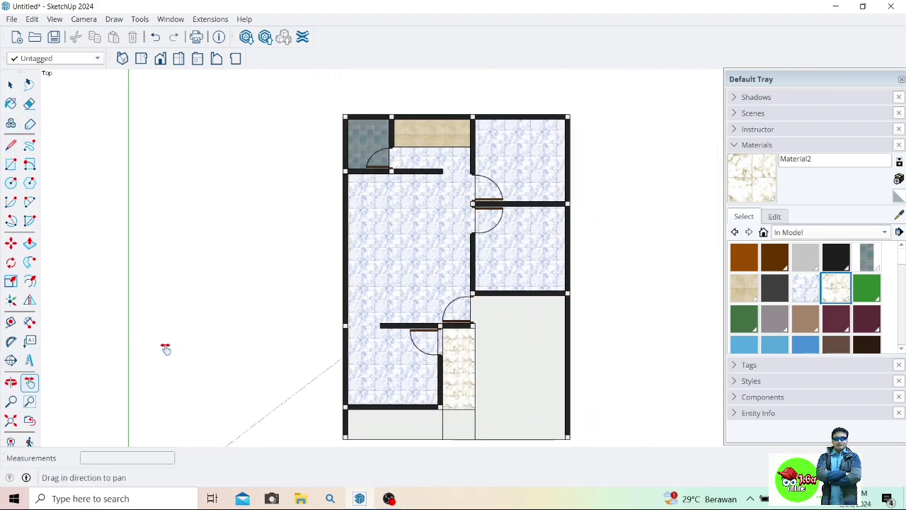
drag(166, 348, 189, 289)
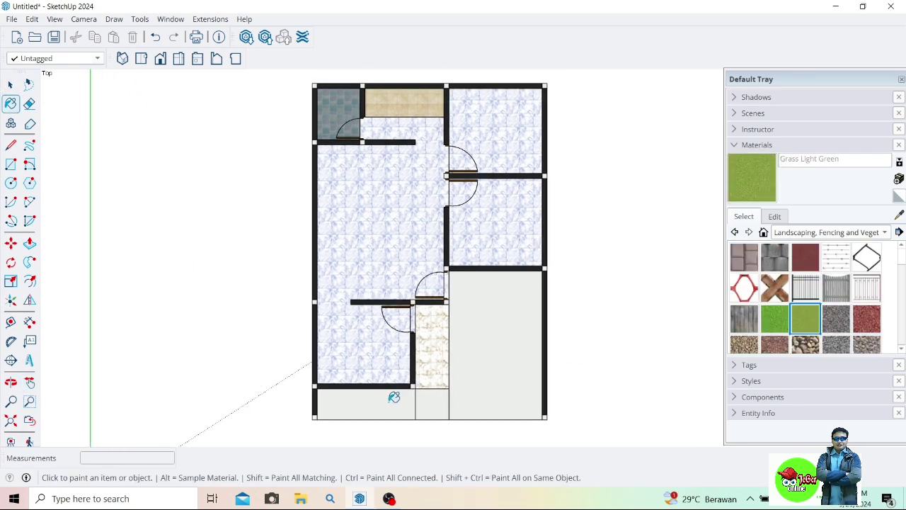
click(394, 397)
Start a new material from Tile Hexagon White in the Tile collection.
click(794, 236)
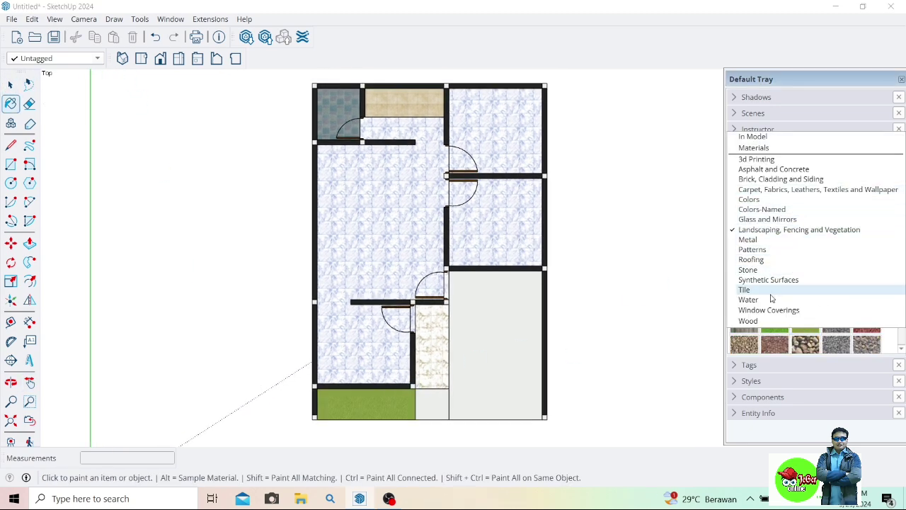
click(768, 289)
click(863, 320)
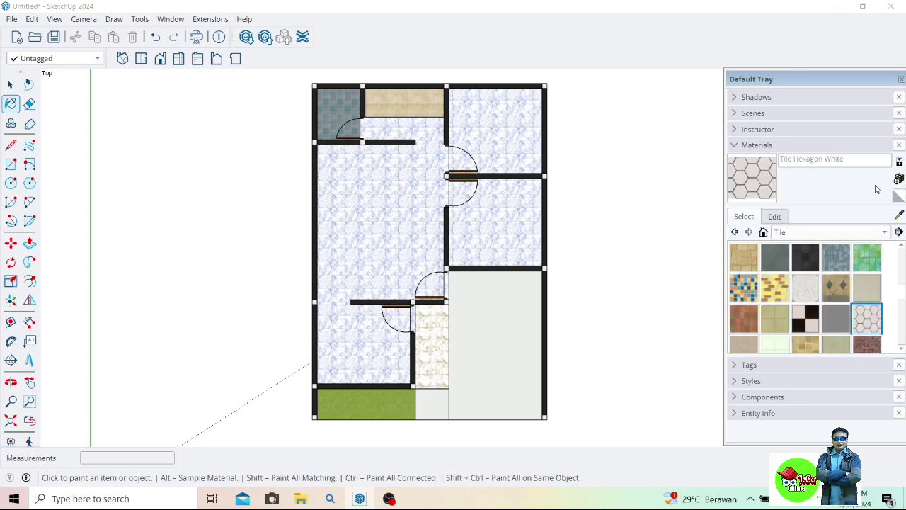
click(899, 180)
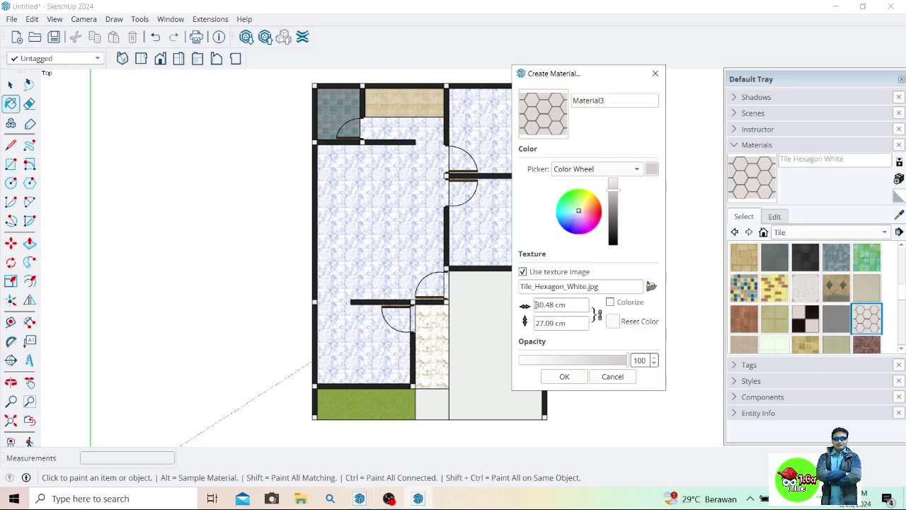
Set the hexagon material's texture width to 60 cm and floor the large lower-right room with it.
drag(536, 305, 554, 305)
key(BackSpace)
text(6)
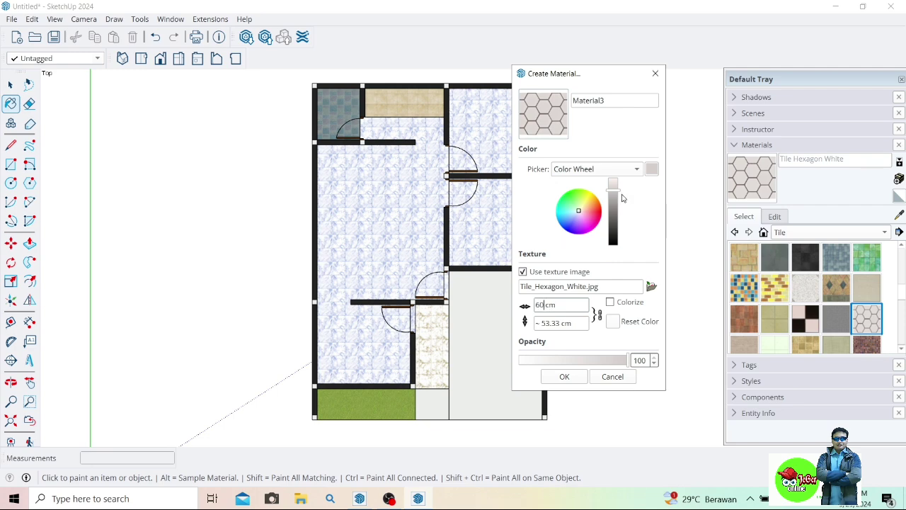
click(617, 187)
click(564, 376)
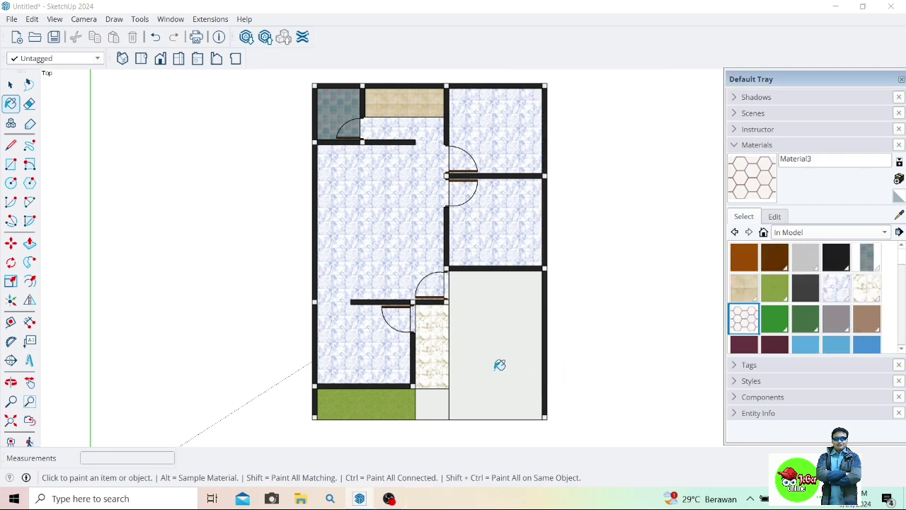
click(499, 363)
Paint the small front room with Polished Concrete New and close the materials panel.
click(842, 234)
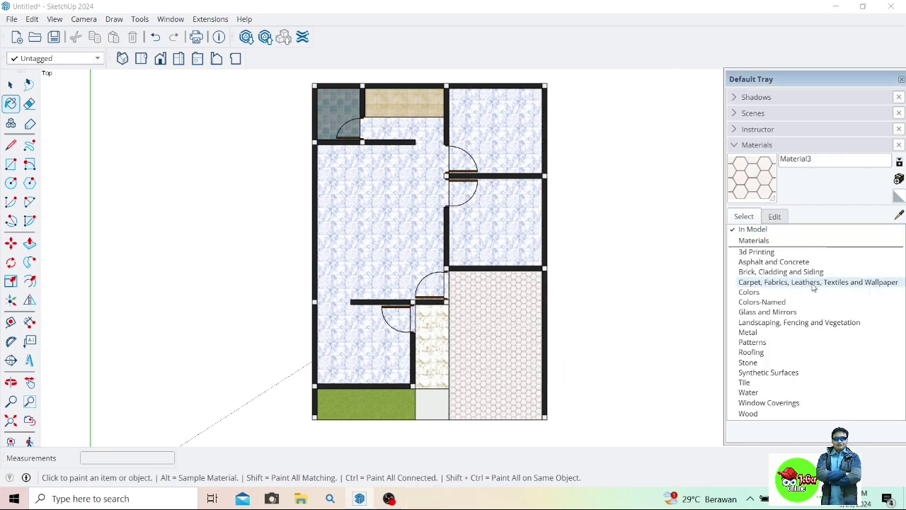
click(813, 261)
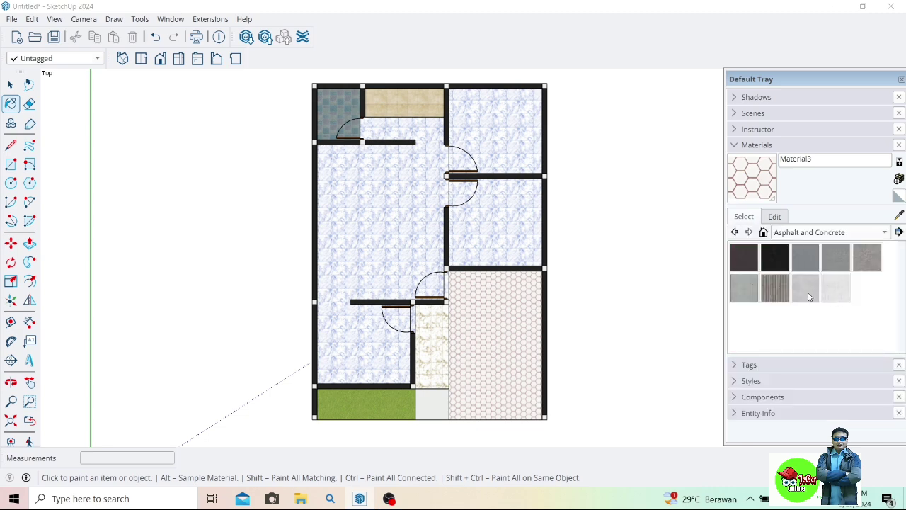
click(807, 290)
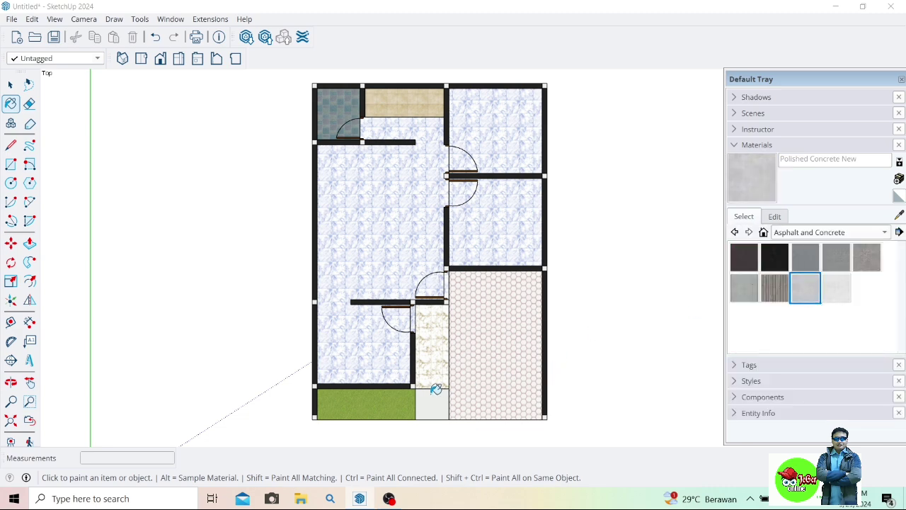
click(433, 396)
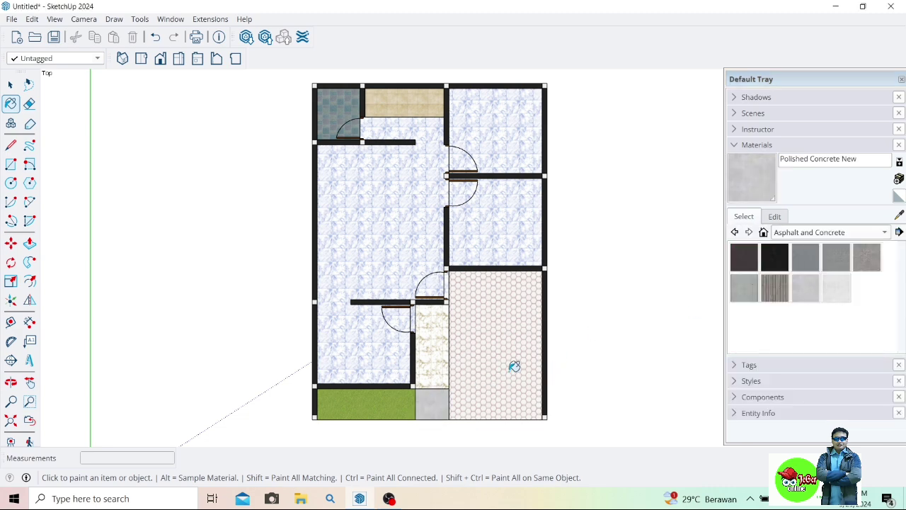
click(901, 79)
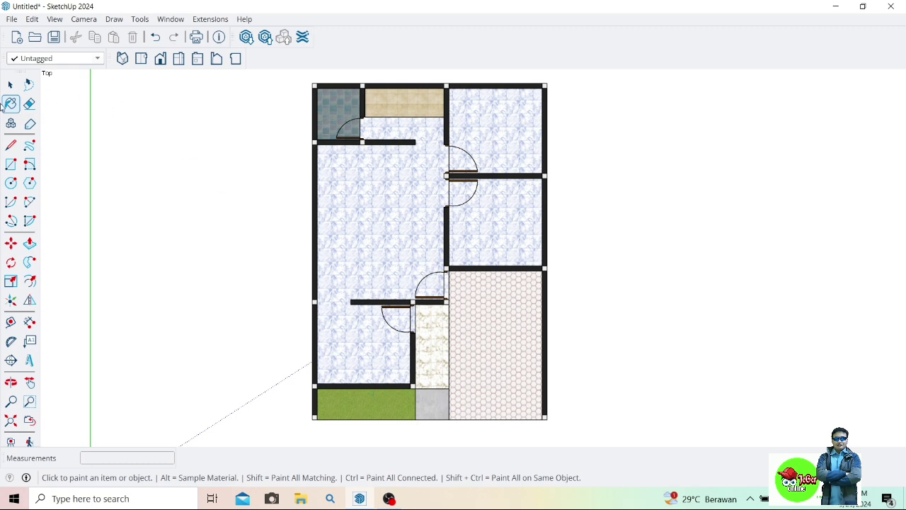
Draw a 200×60 and a 60×100 rectangle and erase their shared edge to form an L-shape.
click(12, 165)
scroll(299, 136, up, 1)
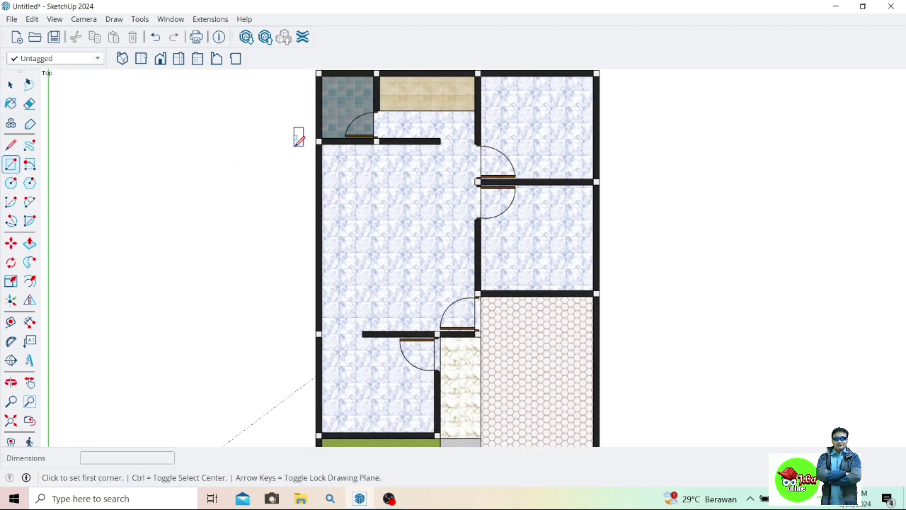
scroll(327, 138, up, 2)
click(331, 143)
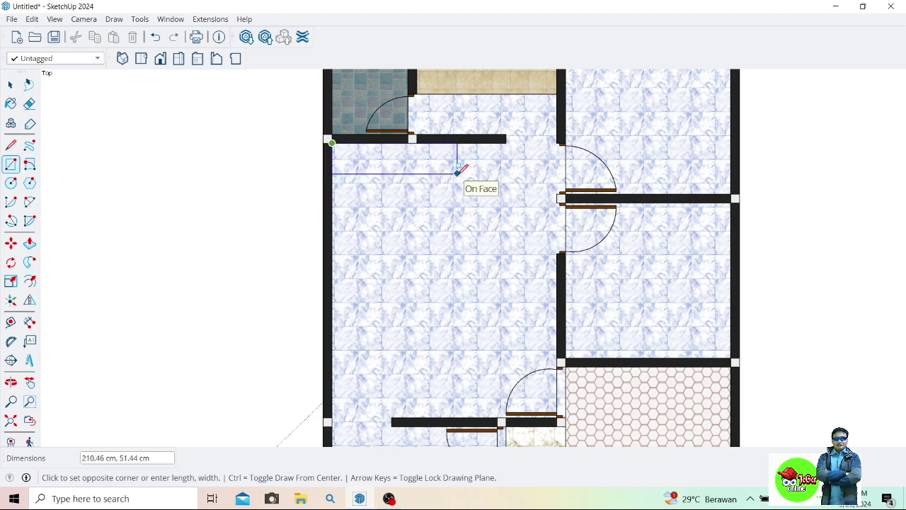
text(200,)
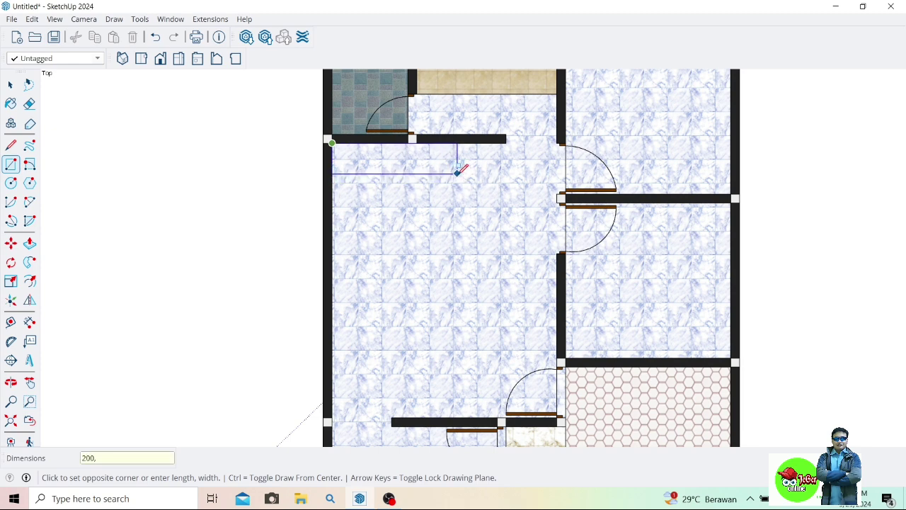
text(60)
key(Return)
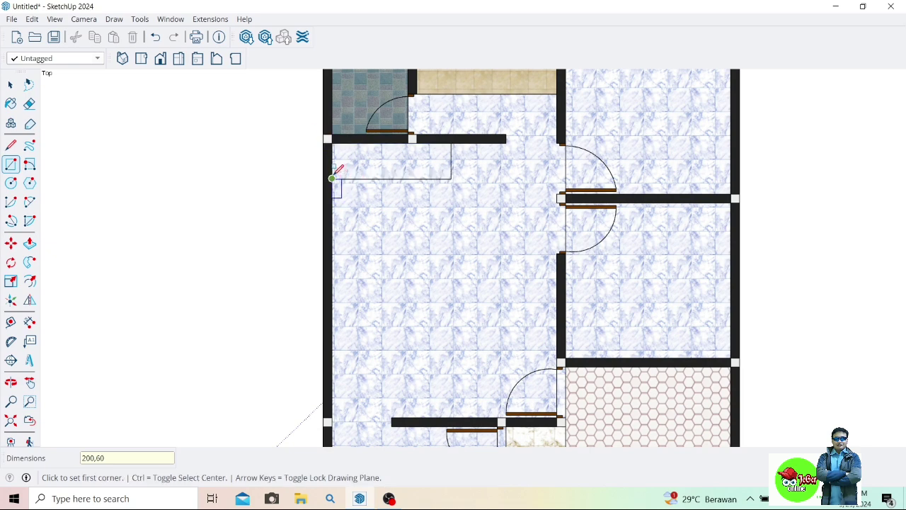
click(332, 179)
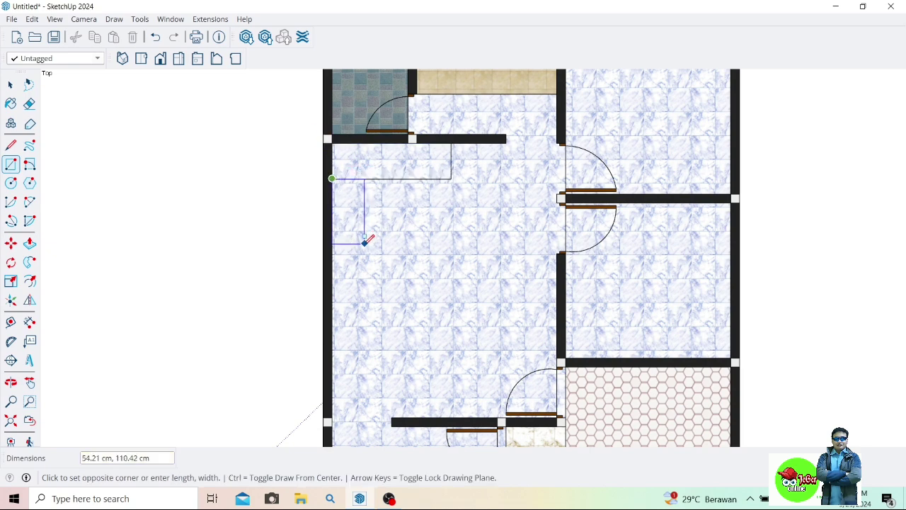
text(1)
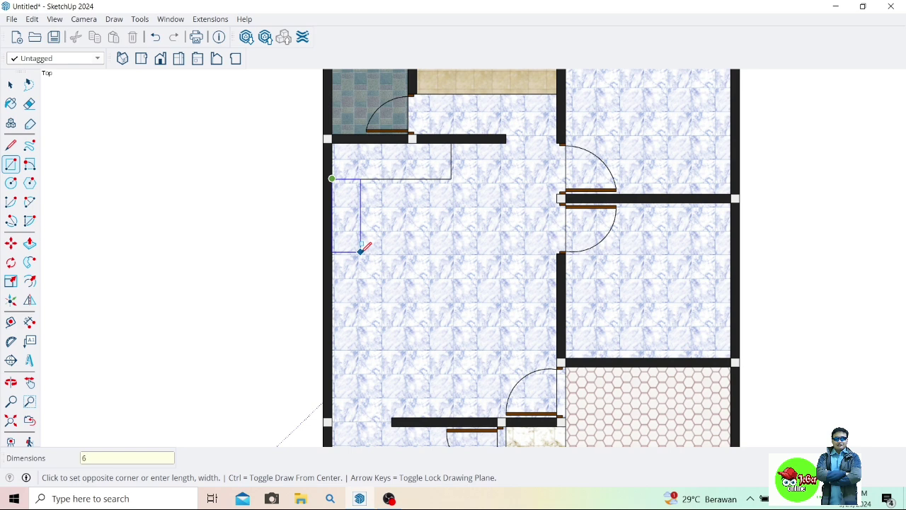
text(0,10)
key(Return)
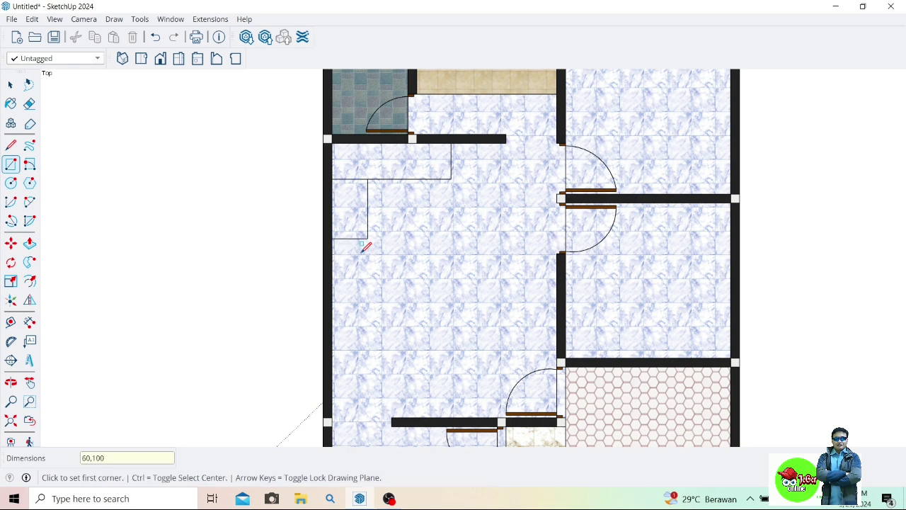
click(29, 104)
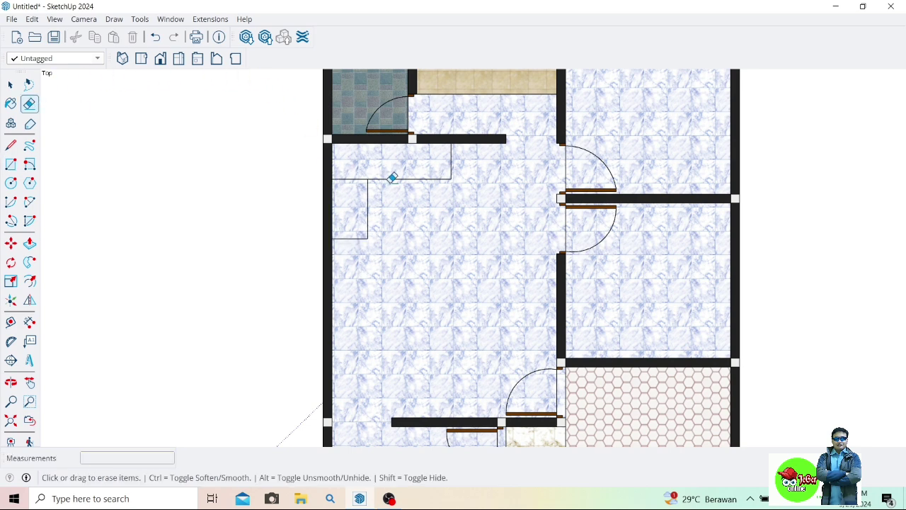
click(352, 173)
key(space)
Paint the L-shaped floor with brown Travertine Small Tile from the Tile collection.
key(b)
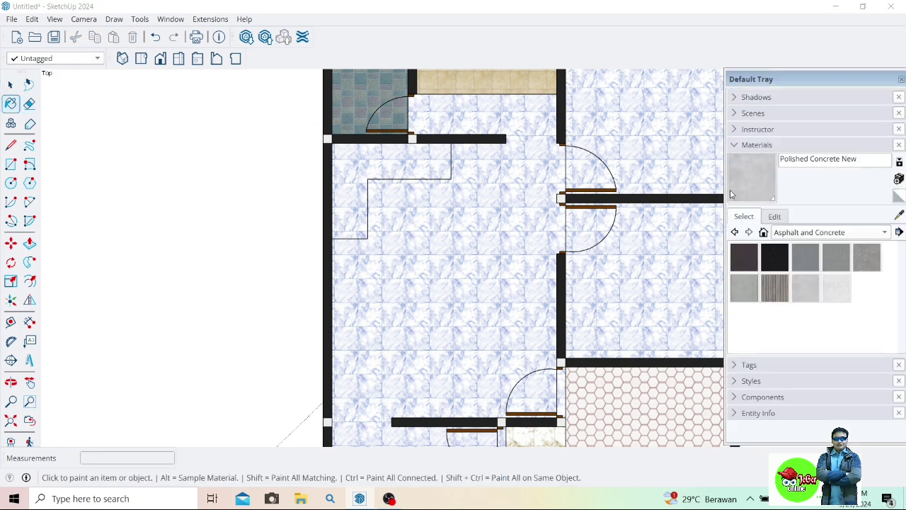
click(798, 234)
click(793, 353)
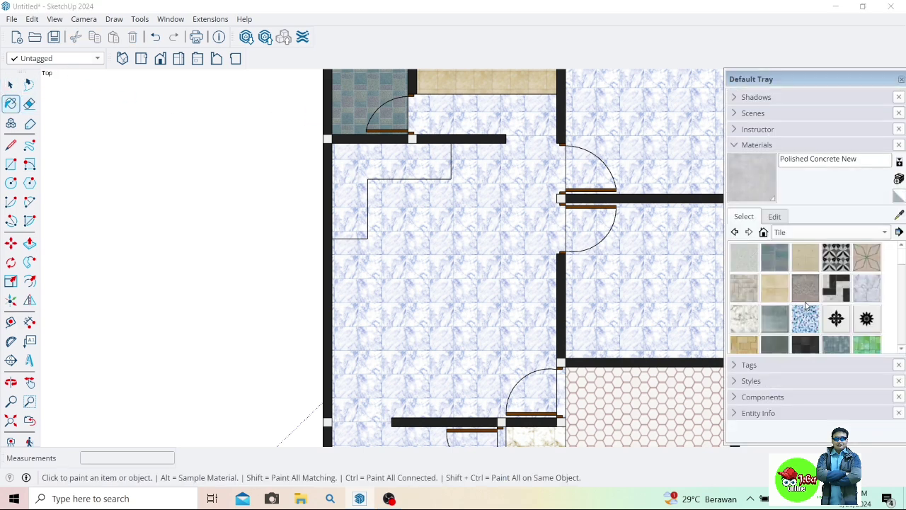
scroll(800, 276, down, 1)
scroll(850, 315, down, 2)
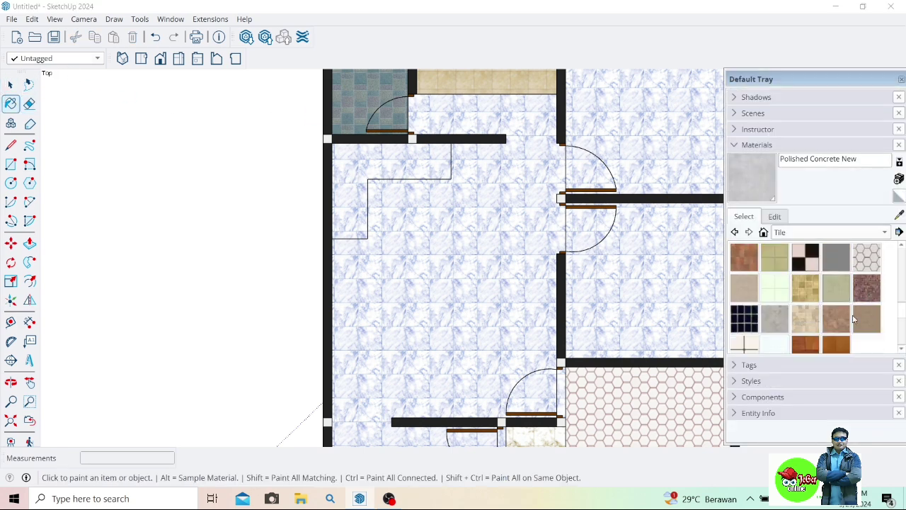
click(862, 322)
click(414, 154)
scroll(412, 150, down, 3)
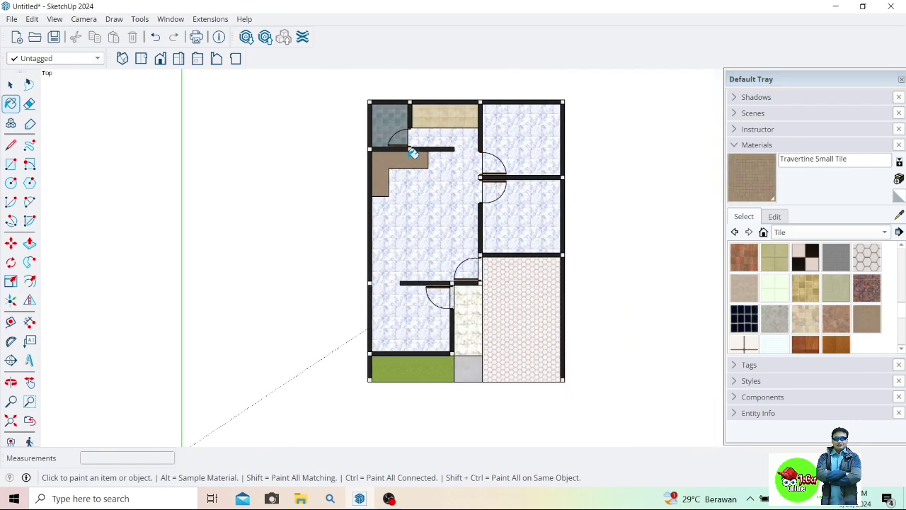
key(space)
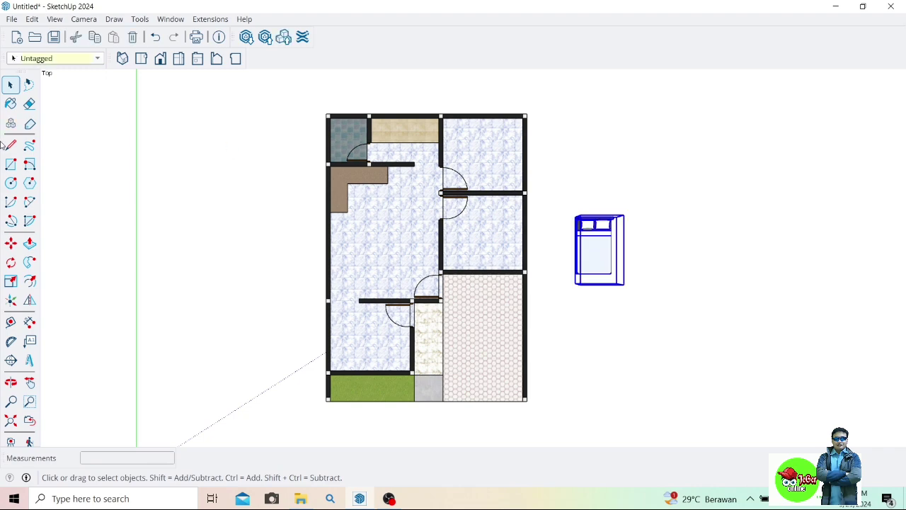
Move the bed into the lower-right bedroom and copy it beside the plan.
click(11, 243)
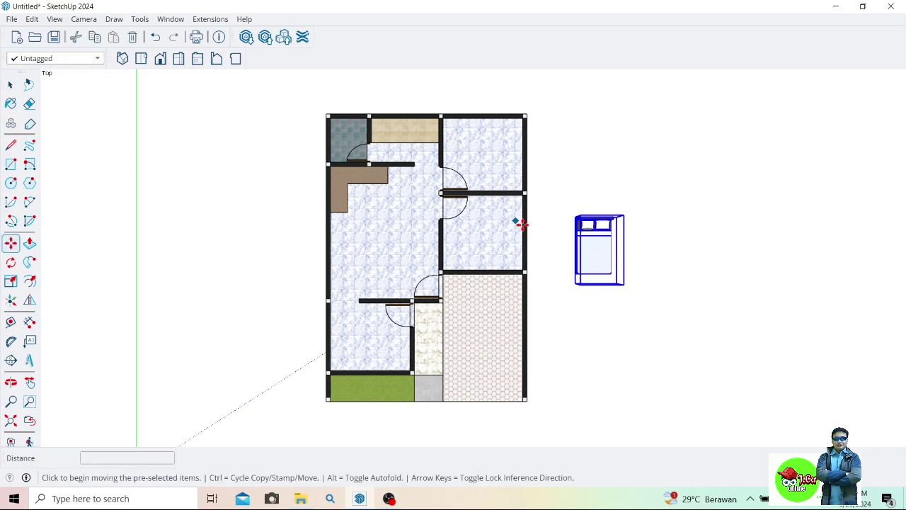
click(575, 284)
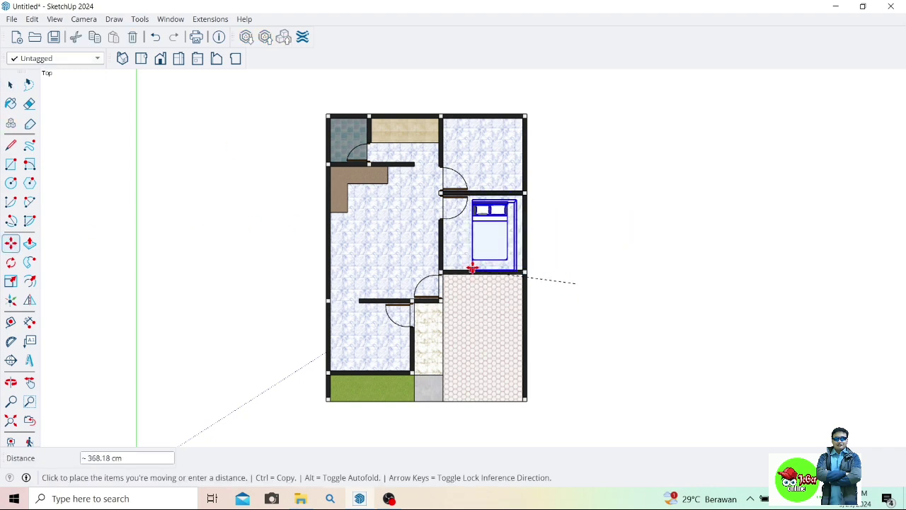
click(482, 267)
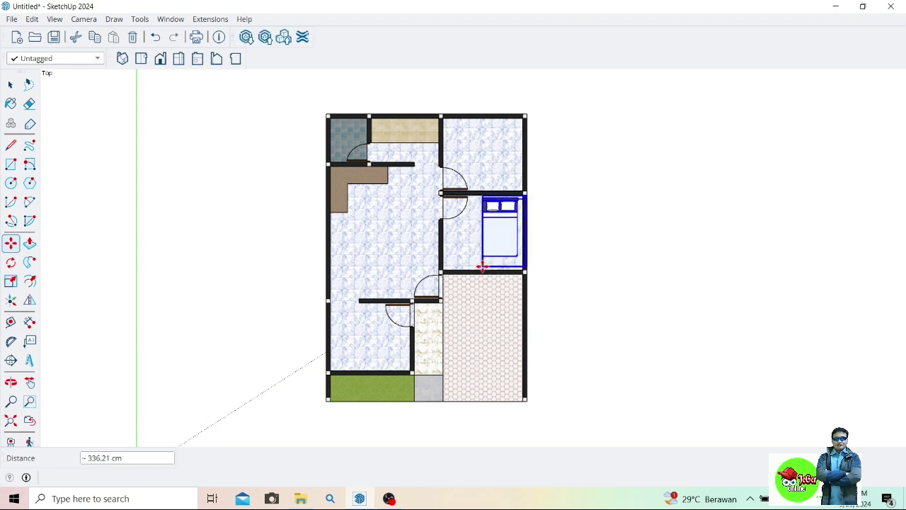
key(ctrl)
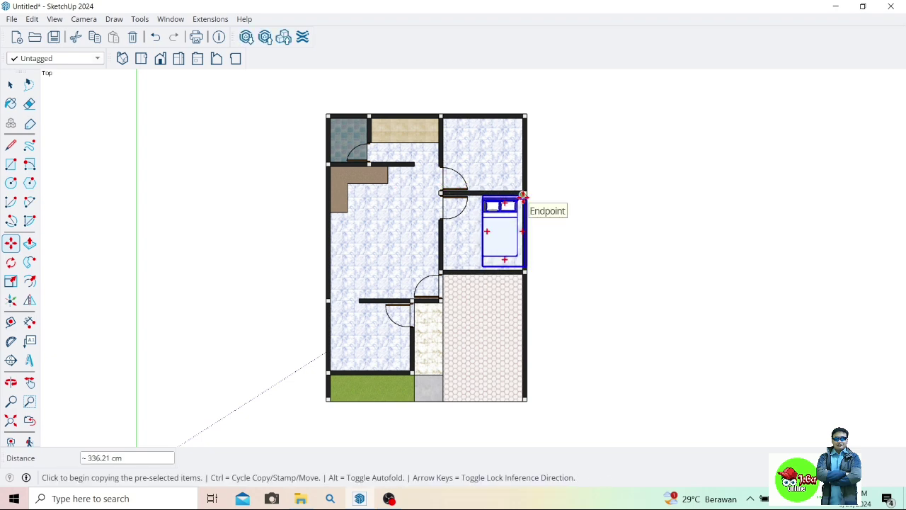
click(522, 195)
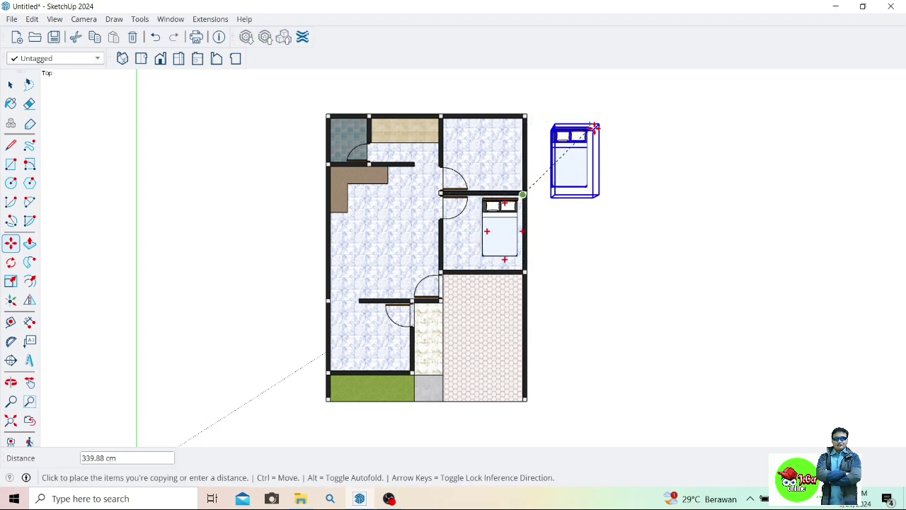
click(598, 127)
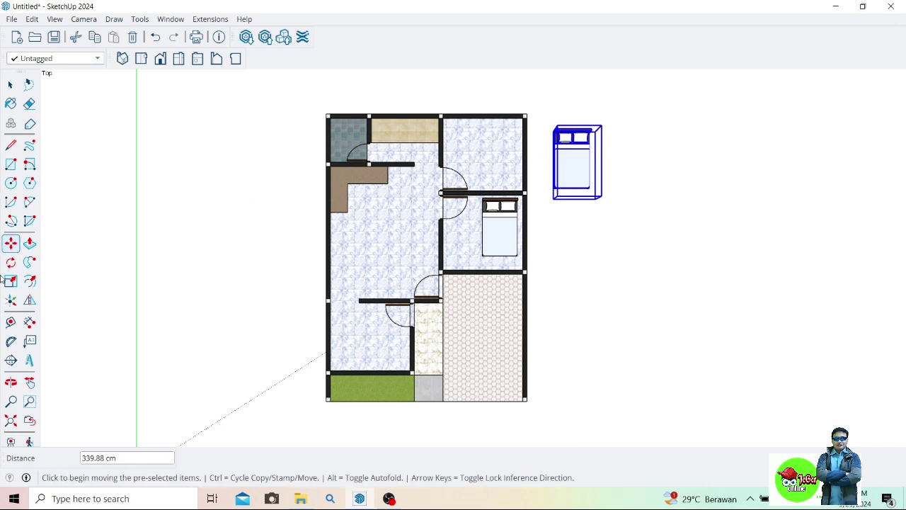
Rotate the copied bed 180 degrees.
click(10, 262)
click(627, 137)
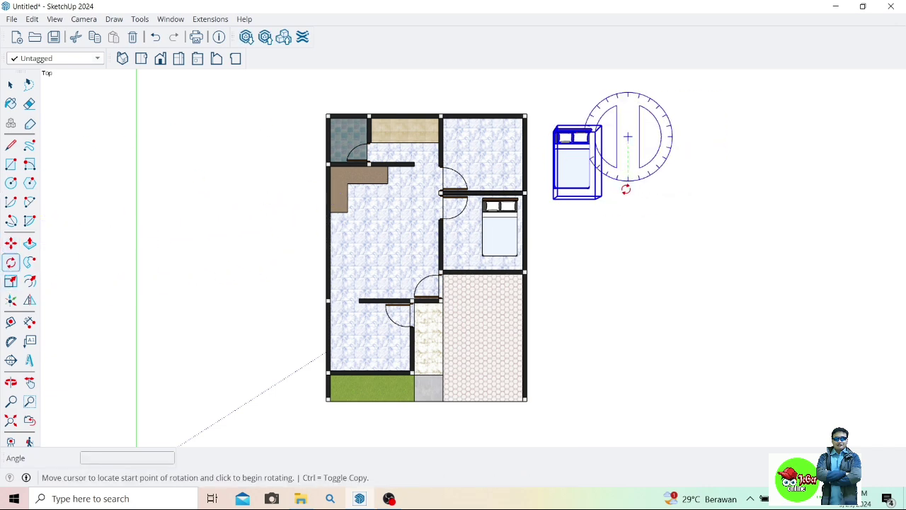
click(628, 201)
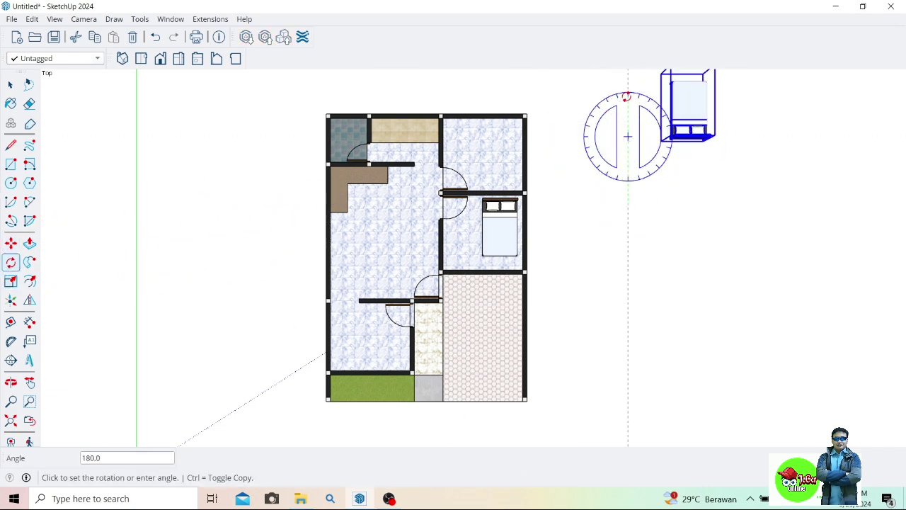
text(180)
key(Return)
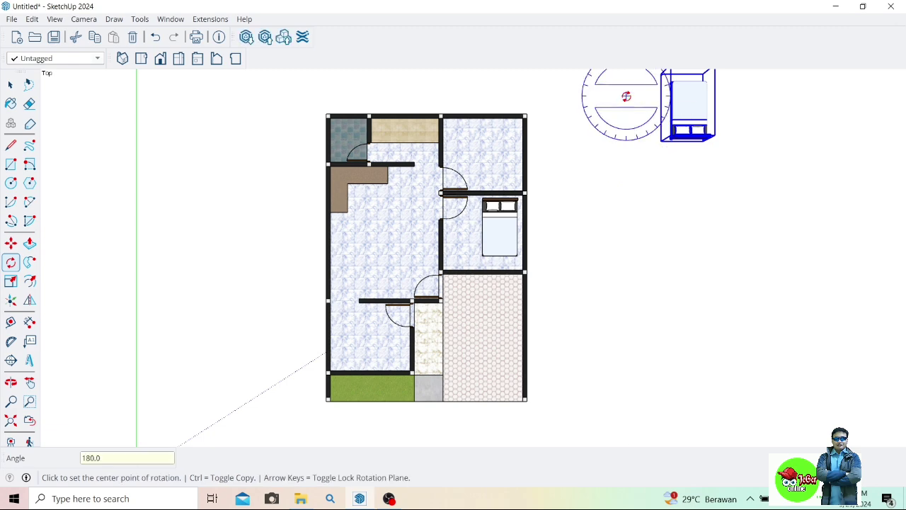
Place the rotated bed copy in the upper-right bedroom and deselect it.
click(11, 243)
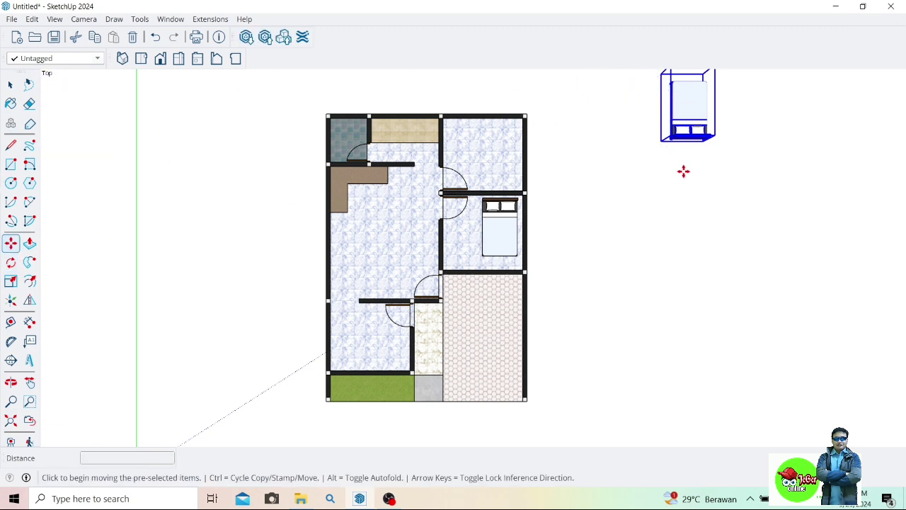
click(660, 140)
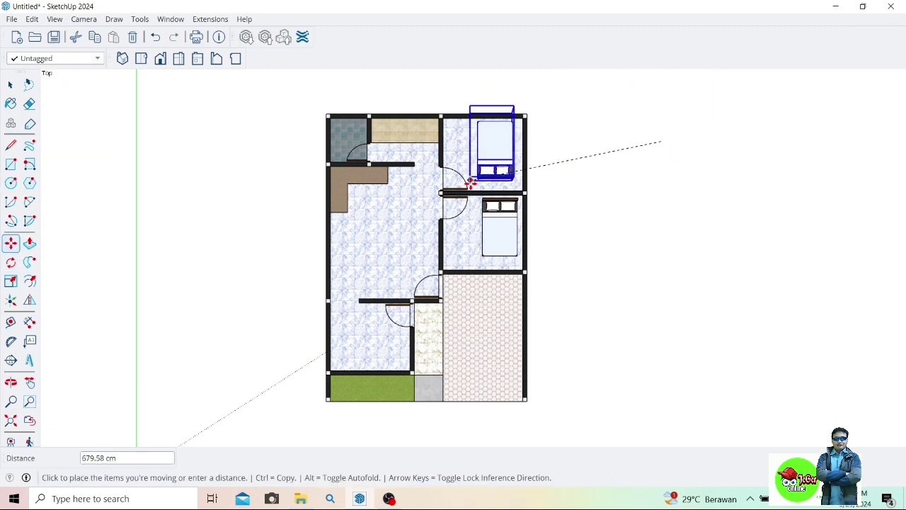
scroll(471, 187, up, 1)
scroll(470, 187, up, 2)
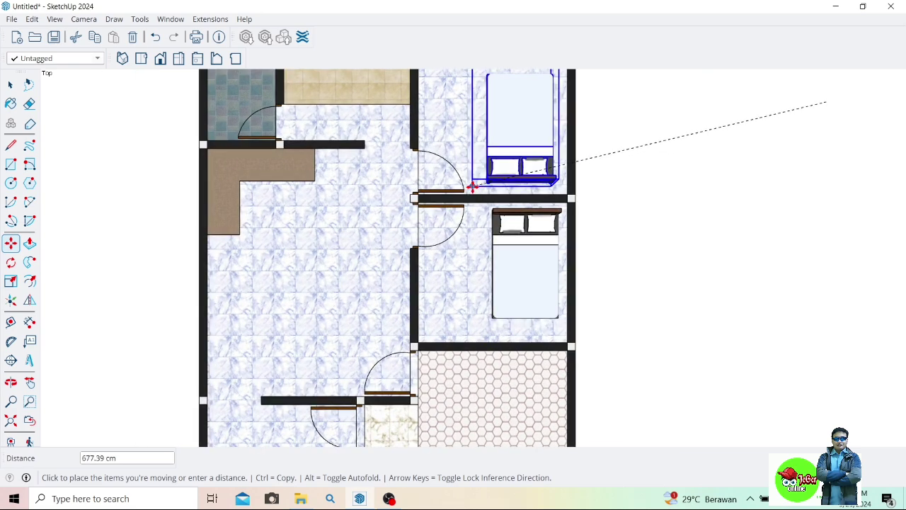
click(477, 188)
scroll(478, 190, down, 2)
scroll(477, 188, down, 2)
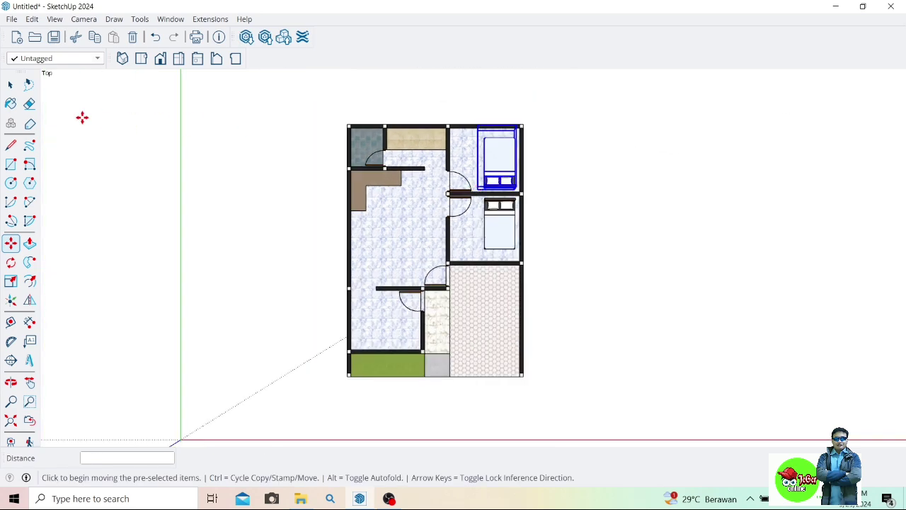
click(10, 84)
click(283, 155)
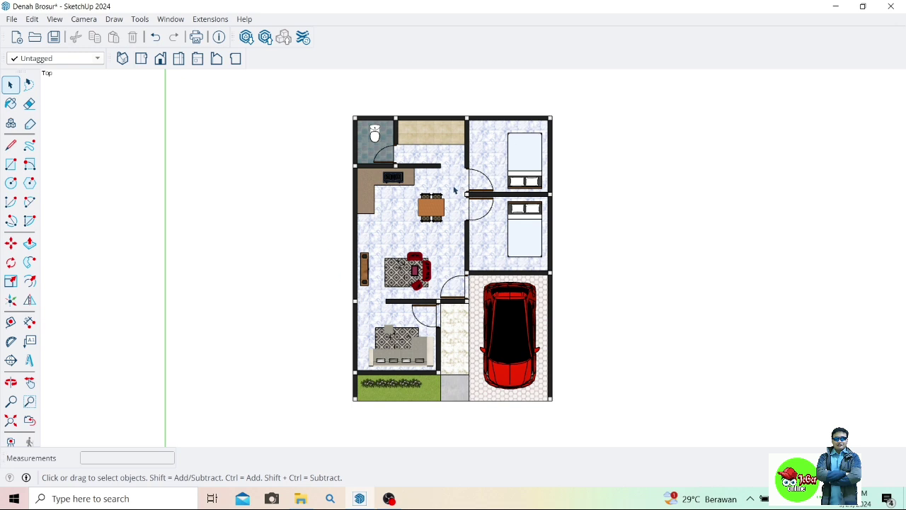
Show the Default Tray side panel, then close it again.
click(171, 19)
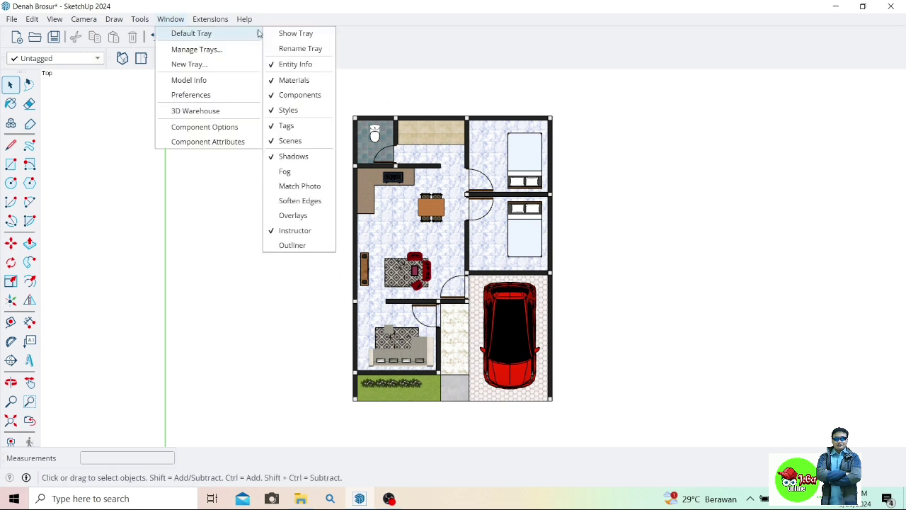
click(294, 32)
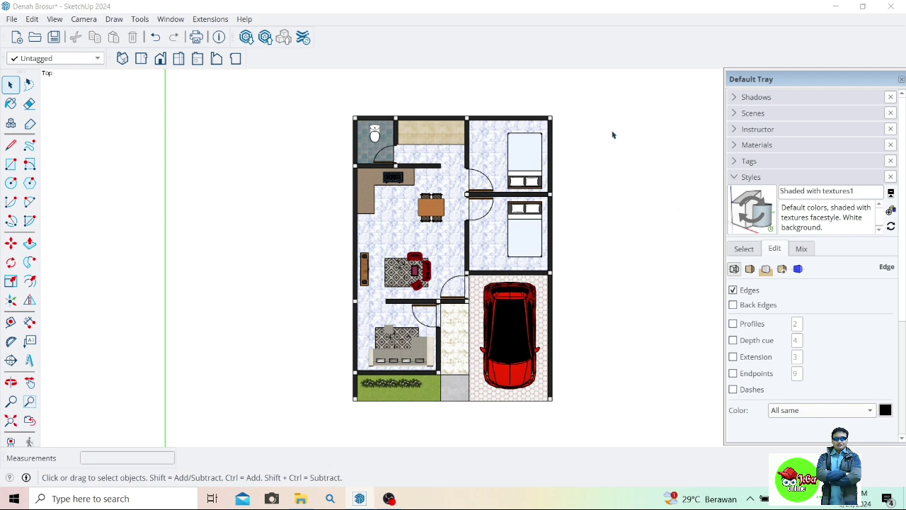
click(900, 79)
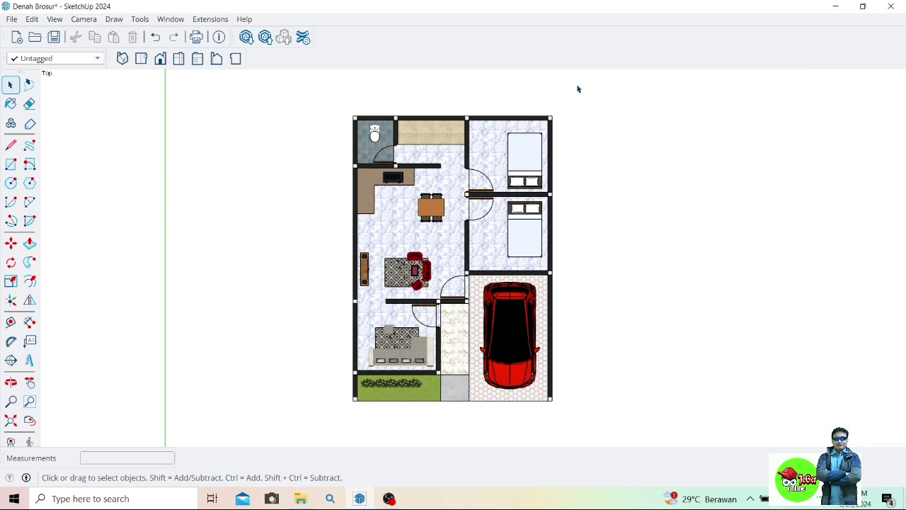
Switch the camera to perspective, then back to Parallel Projection.
click(81, 21)
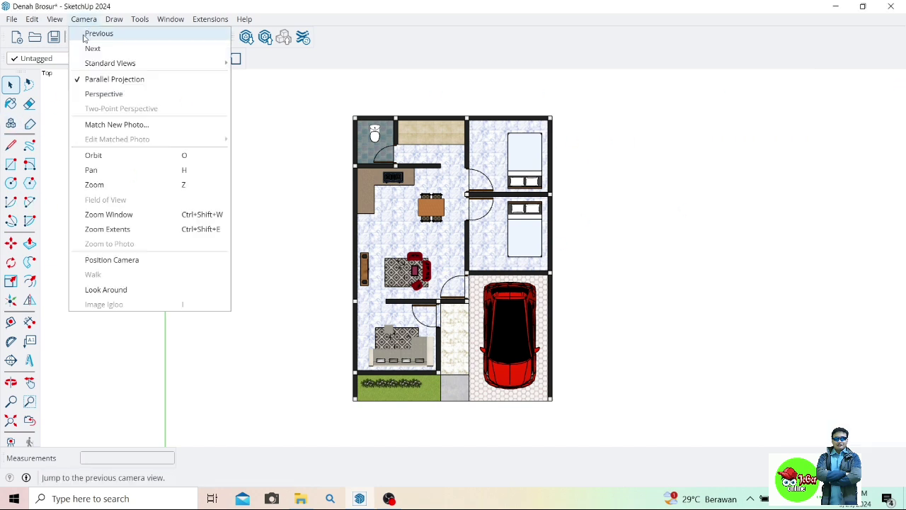
click(136, 93)
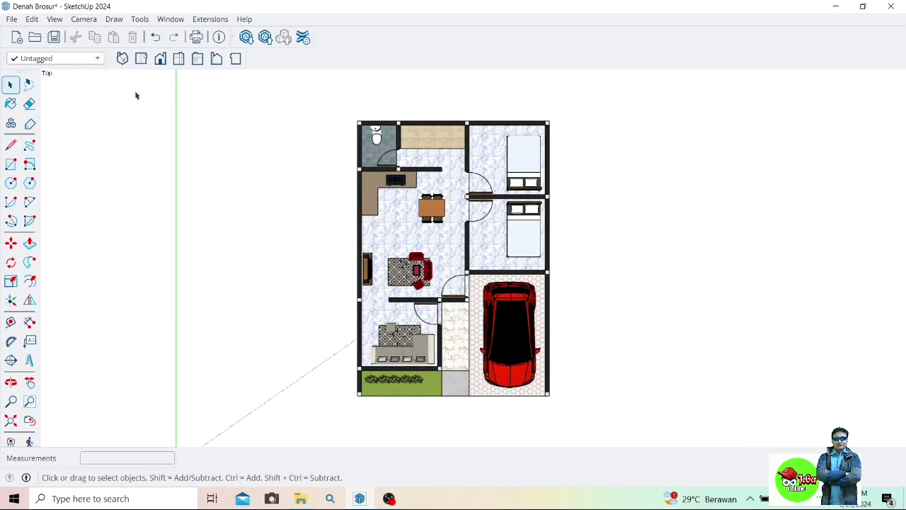
click(82, 21)
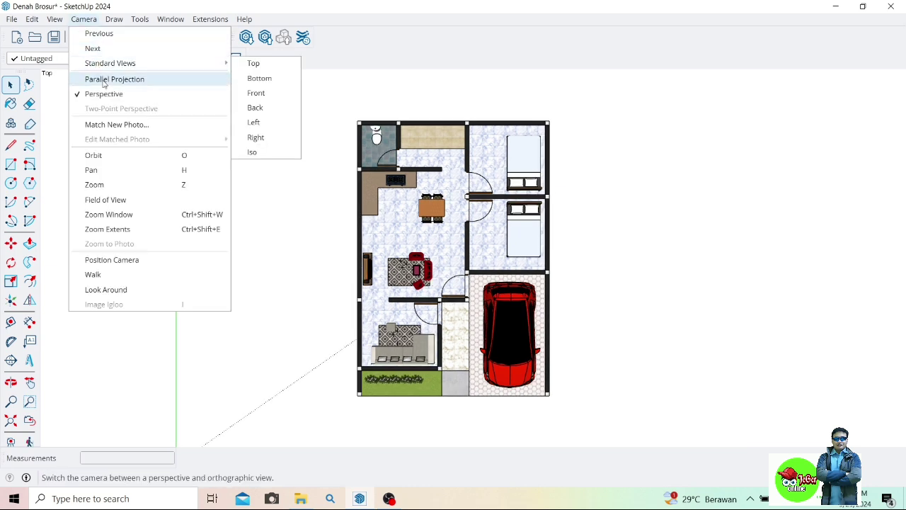
click(143, 82)
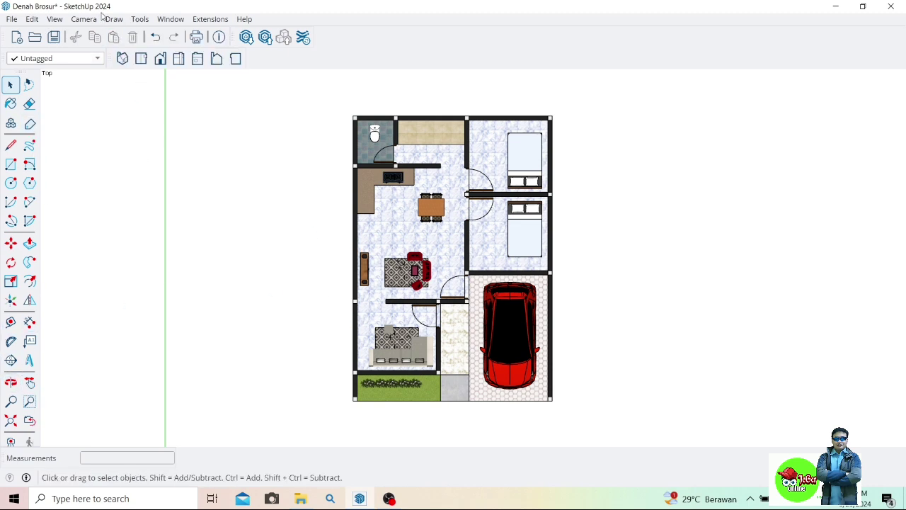
Look through the File menu without choosing anything, then go to the View menu's scene options.
click(12, 19)
mouse_move(47, 154)
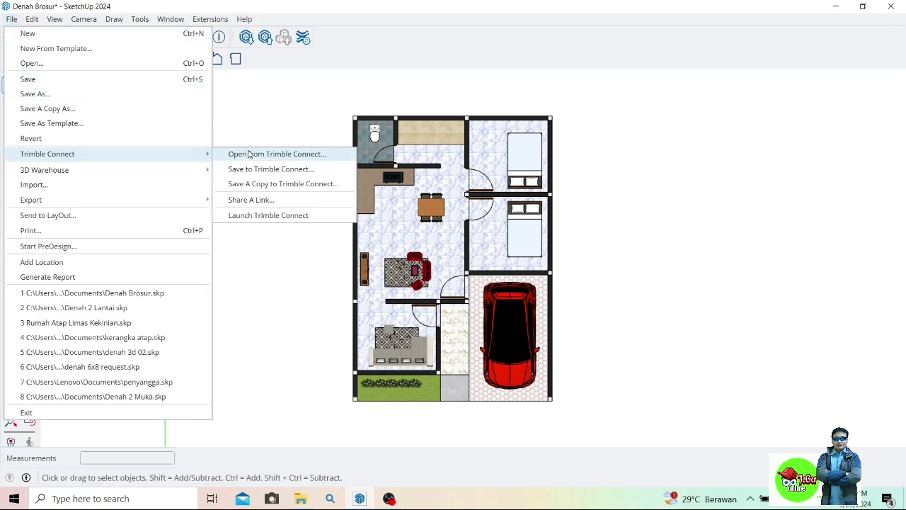
click(225, 83)
click(57, 20)
mouse_move(78, 244)
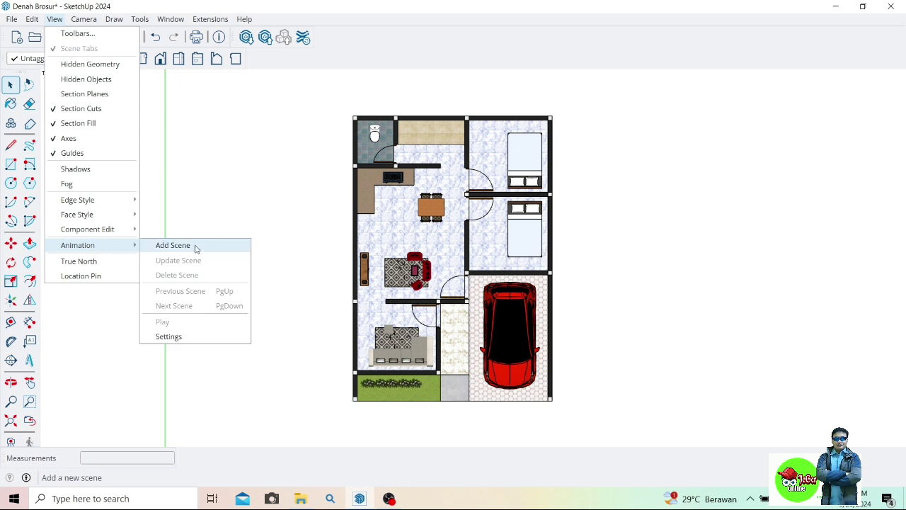
Add Scene 1 of the top parallel view and save the model as 'Denah Brosur 7x10'.
click(174, 245)
click(514, 298)
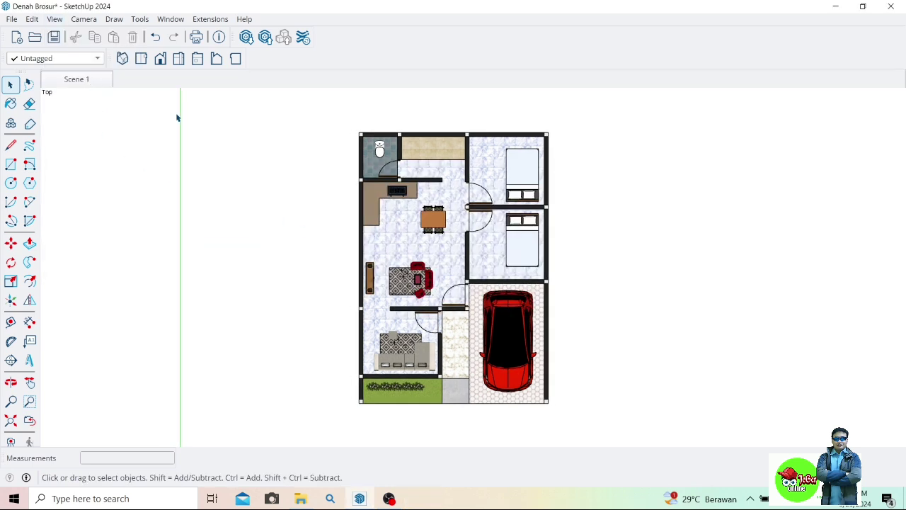
click(12, 20)
click(34, 94)
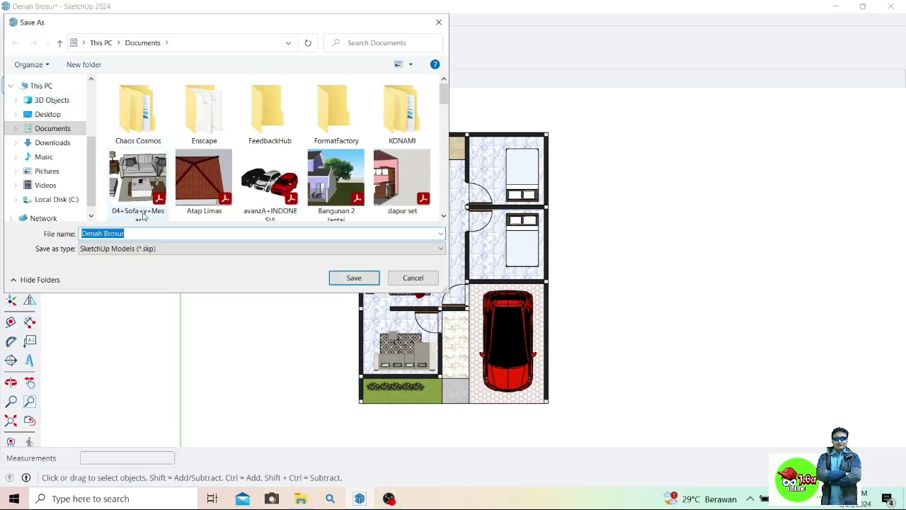
click(136, 233)
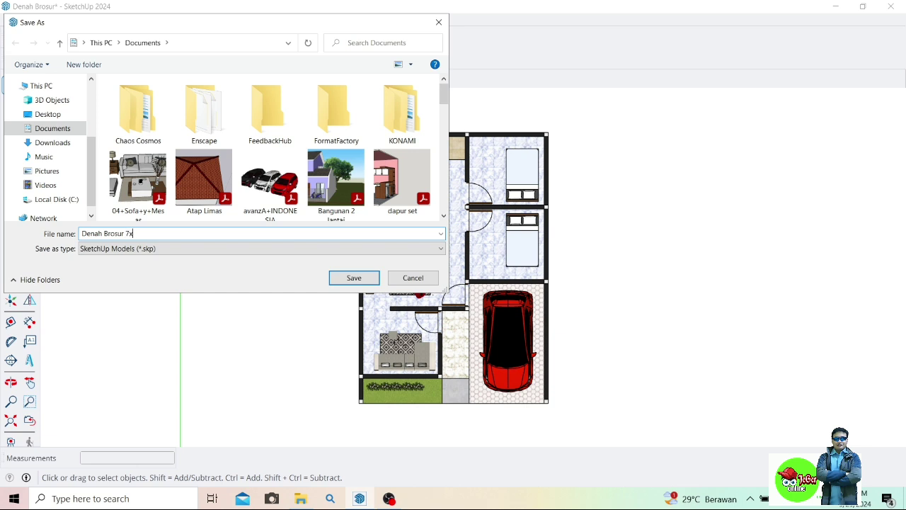
click(341, 278)
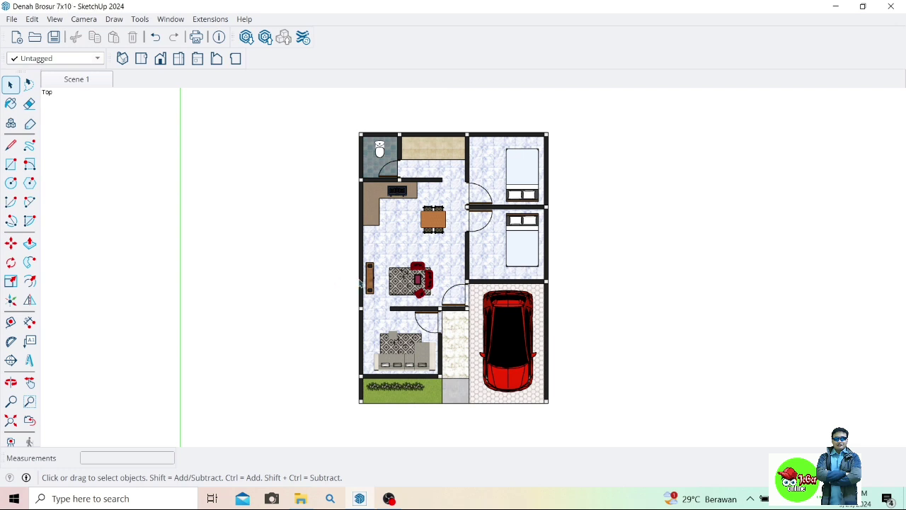
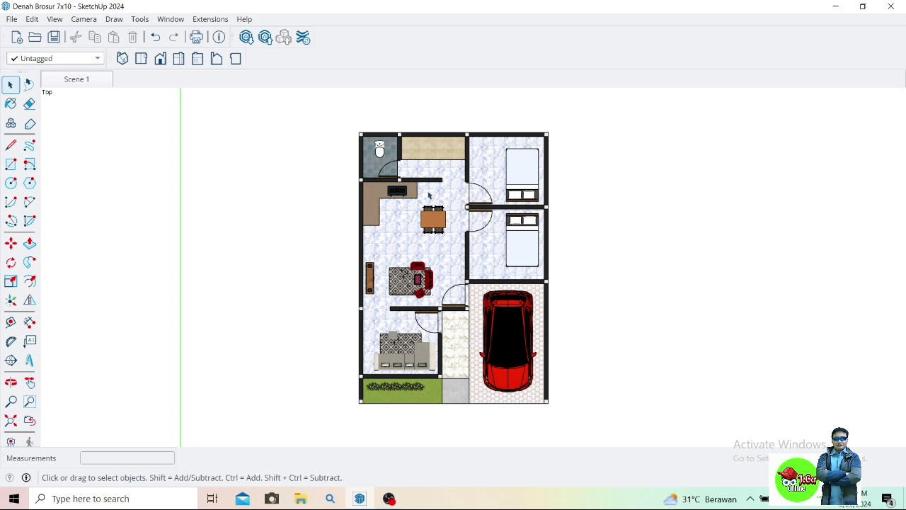
Minimize SketchUp and launch LayOut 2024 from its desktop shortcut.
click(835, 6)
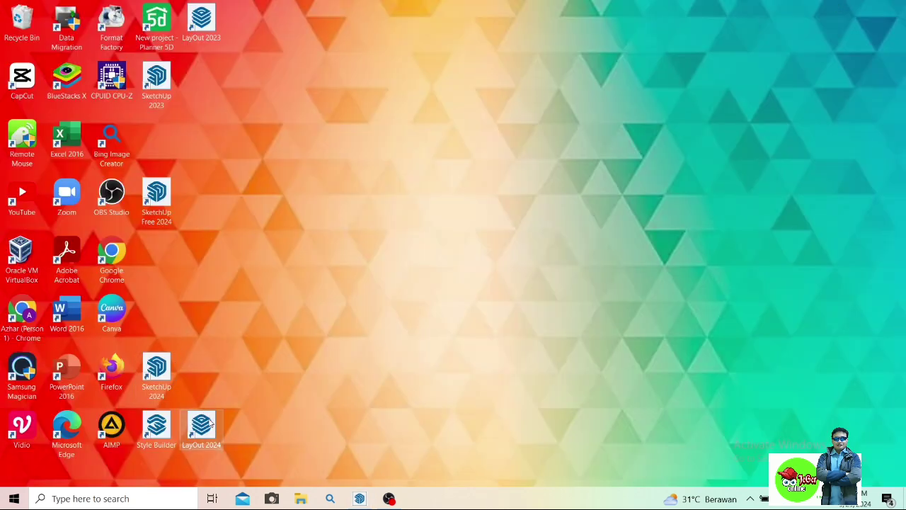
double_click(202, 423)
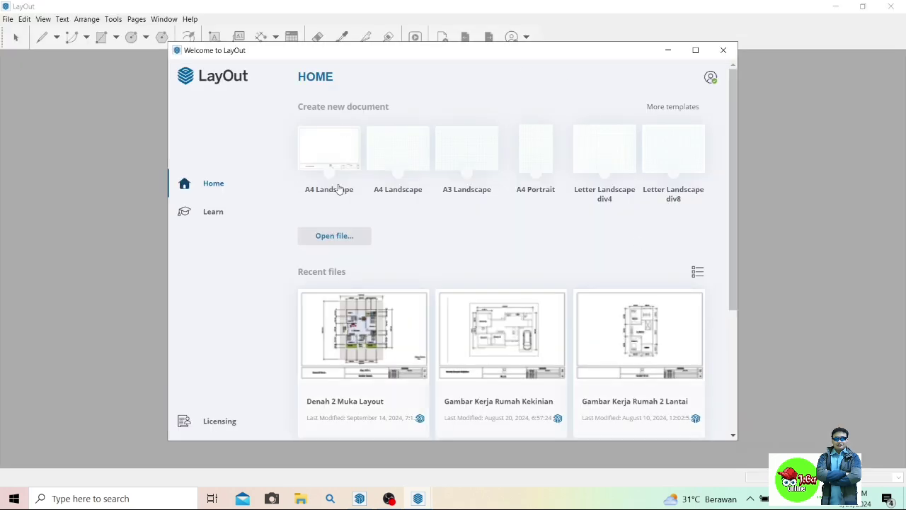
Create a new document from the A4 Portrait Graph Paper template.
click(685, 108)
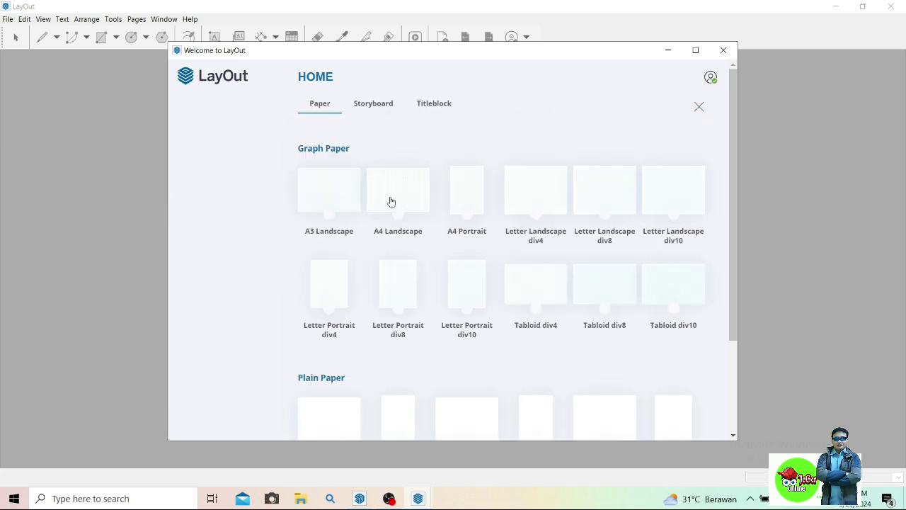
scroll(635, 215, down, 1)
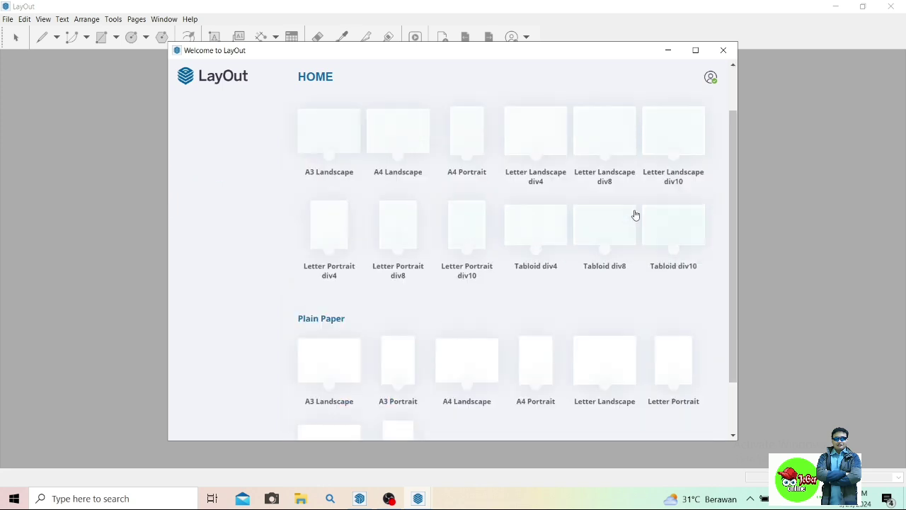
scroll(525, 126, up, 1)
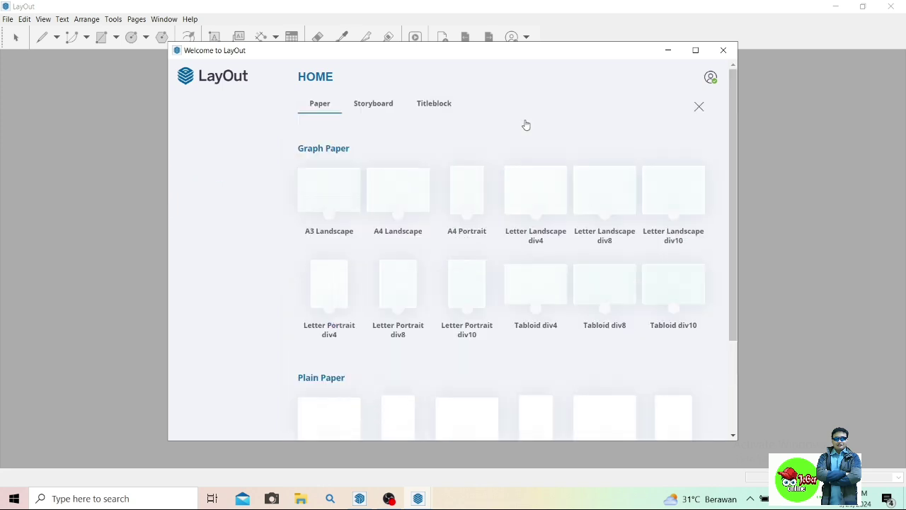
click(470, 188)
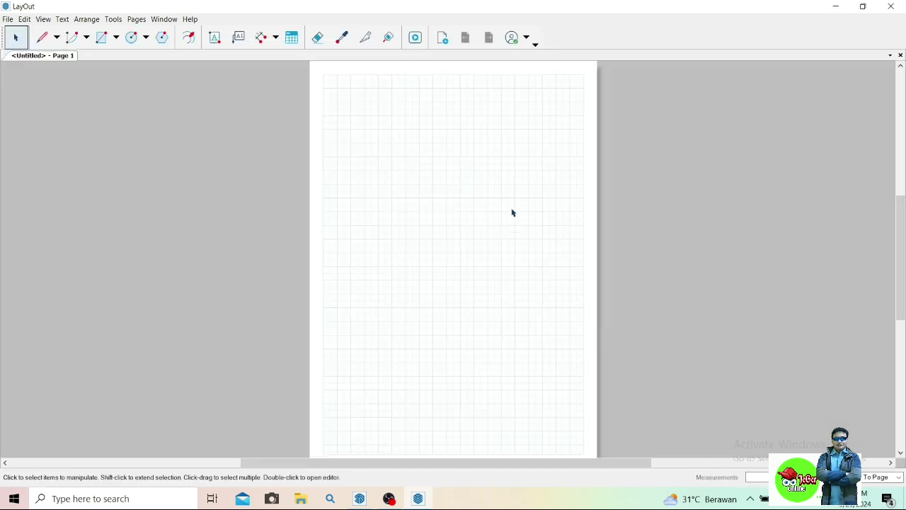
Hide the page grid, leaving a plain white page.
right_click(439, 188)
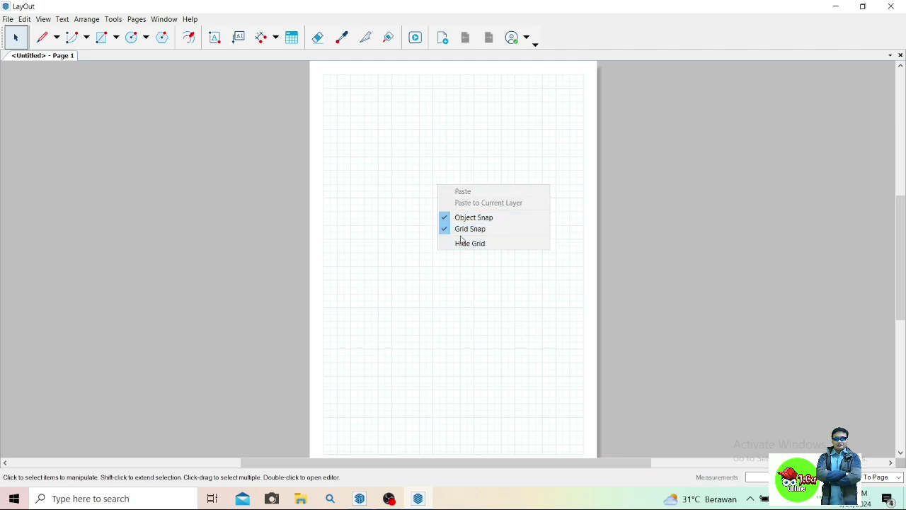
click(464, 243)
scroll(454, 207, down, 1)
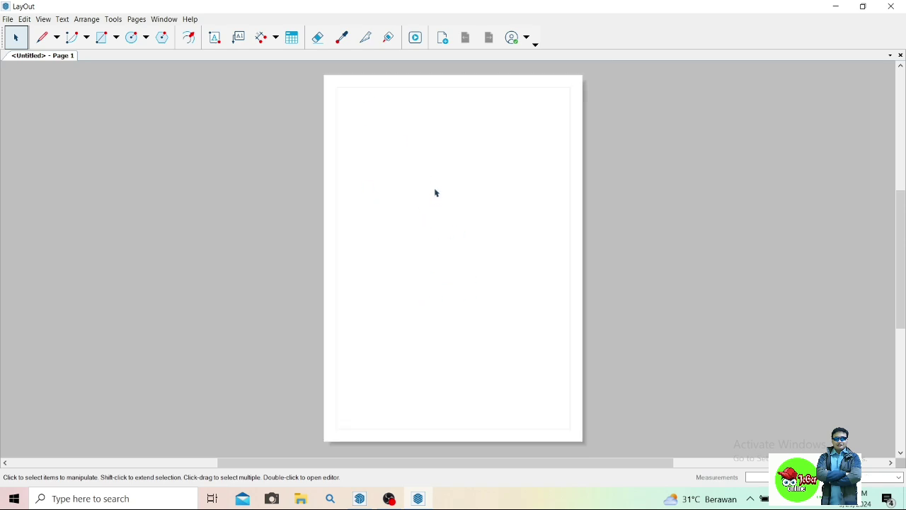
Insert the Denah Brosur 7x10 floor plan file from Documents onto Page 1.
click(8, 19)
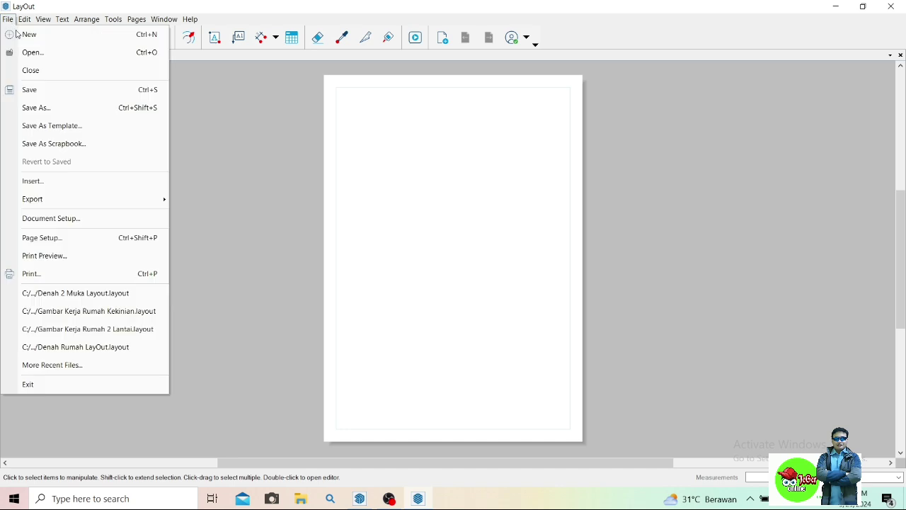
click(56, 183)
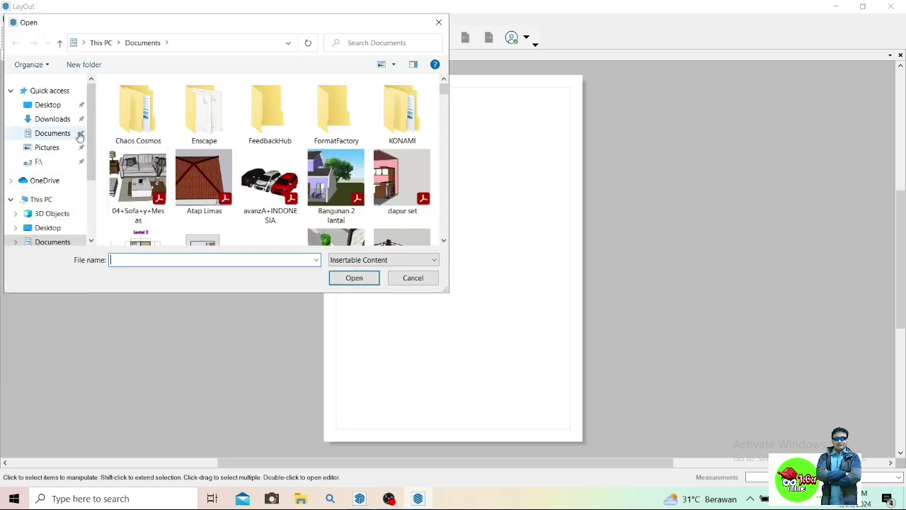
click(60, 133)
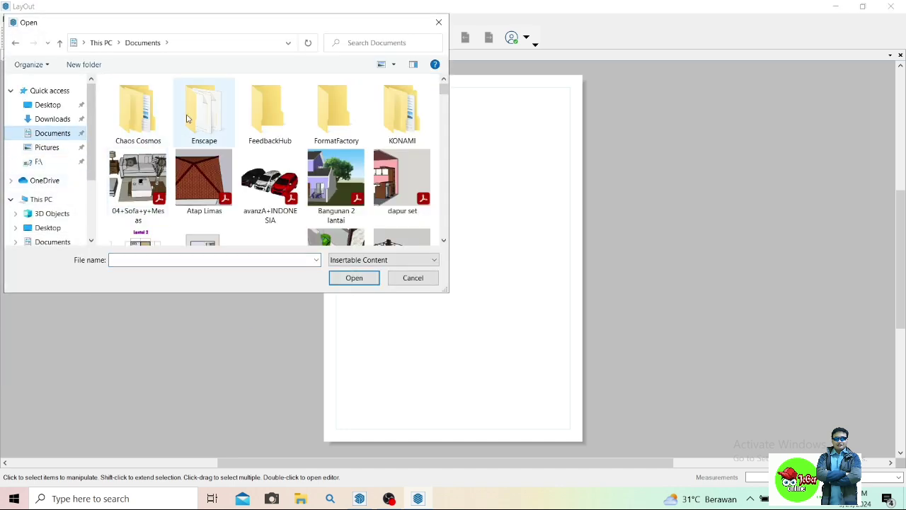
scroll(237, 113, down, 1)
scroll(351, 136, down, 1)
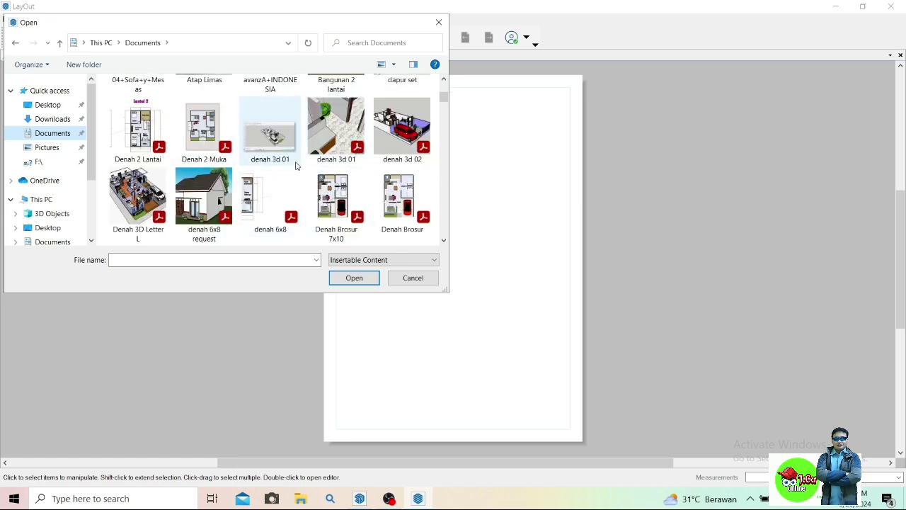
click(322, 215)
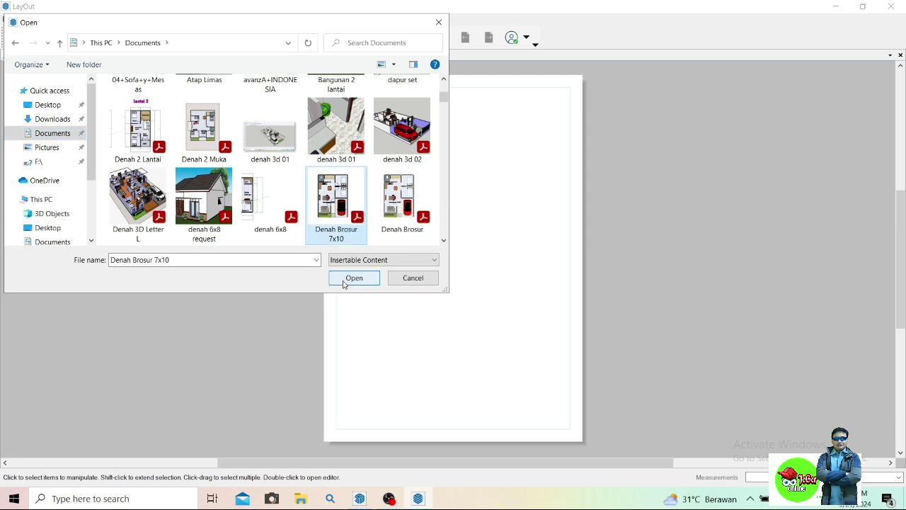
click(343, 280)
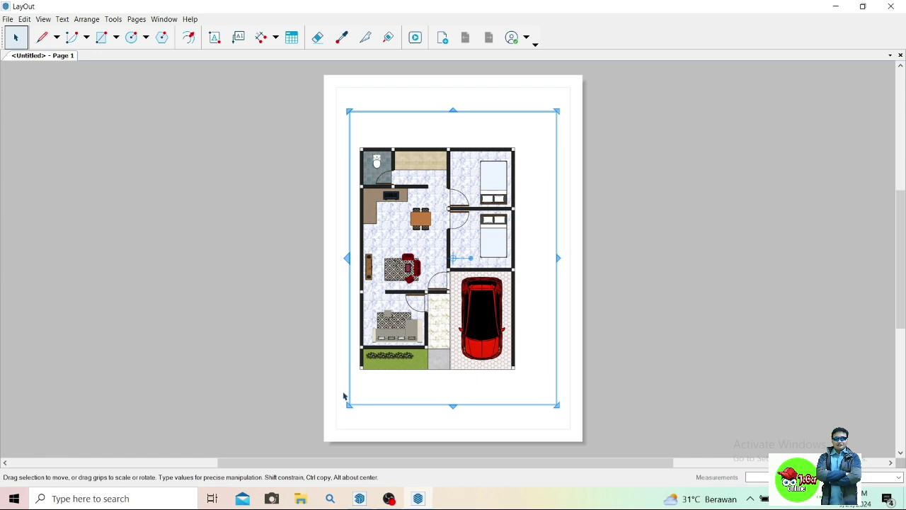
Scale the floor plan down slightly from its left side and shift it right.
mouse_move(345, 255)
mouse_down()
mouse_move(392, 257)
mouse_move(364, 257)
mouse_up()
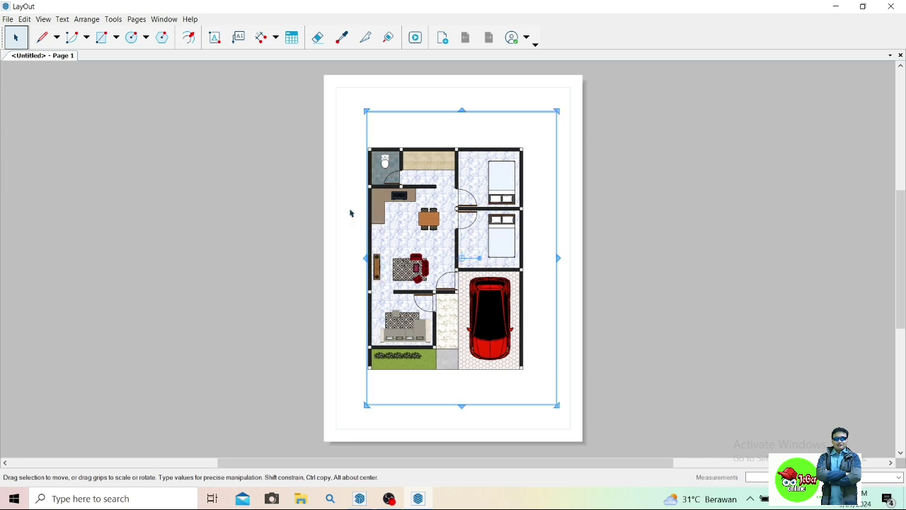
mouse_move(446, 240)
mouse_down()
mouse_move(469, 241)
mouse_move(457, 239)
mouse_up()
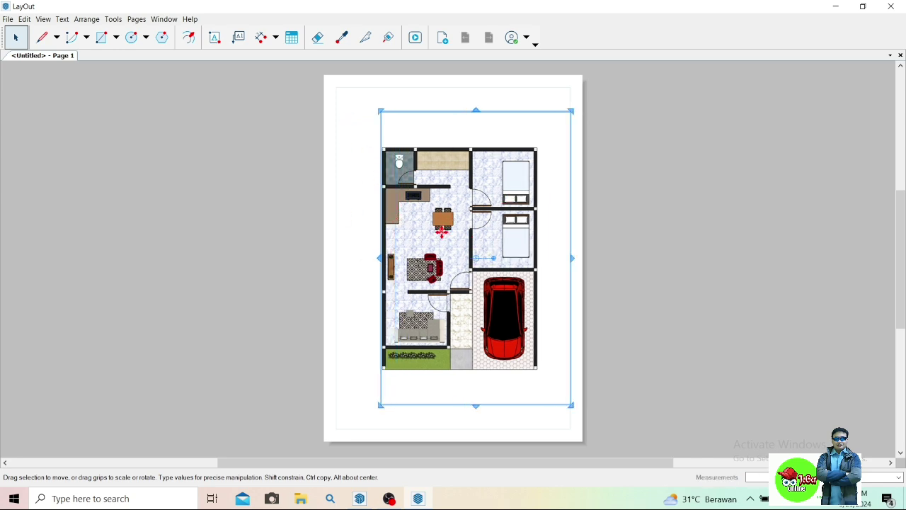
key(Escape)
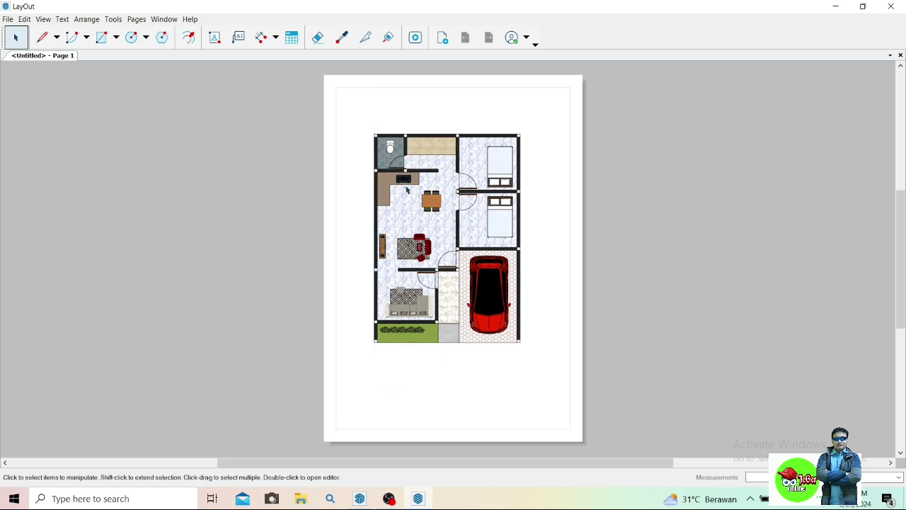
Add the Text Style panel to the tray and expand Dimension Style for the Dimension tool.
click(164, 19)
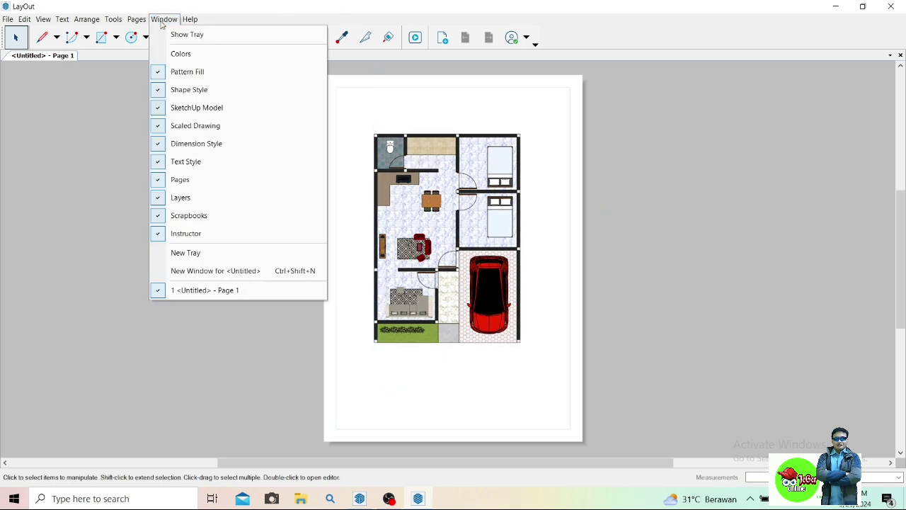
click(187, 34)
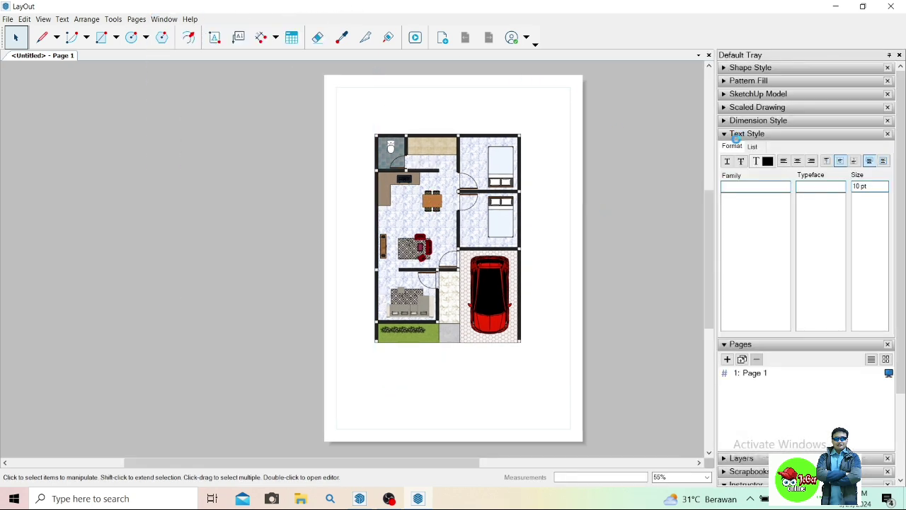
click(744, 134)
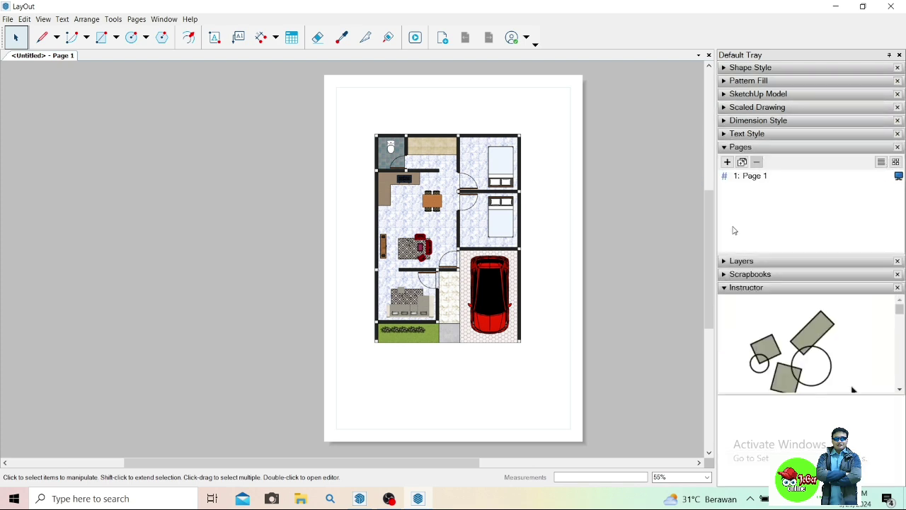
click(262, 37)
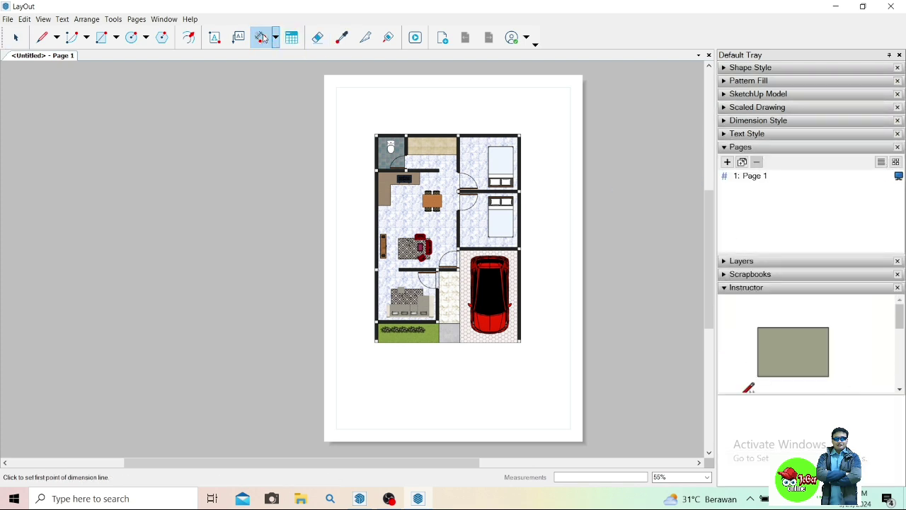
click(759, 121)
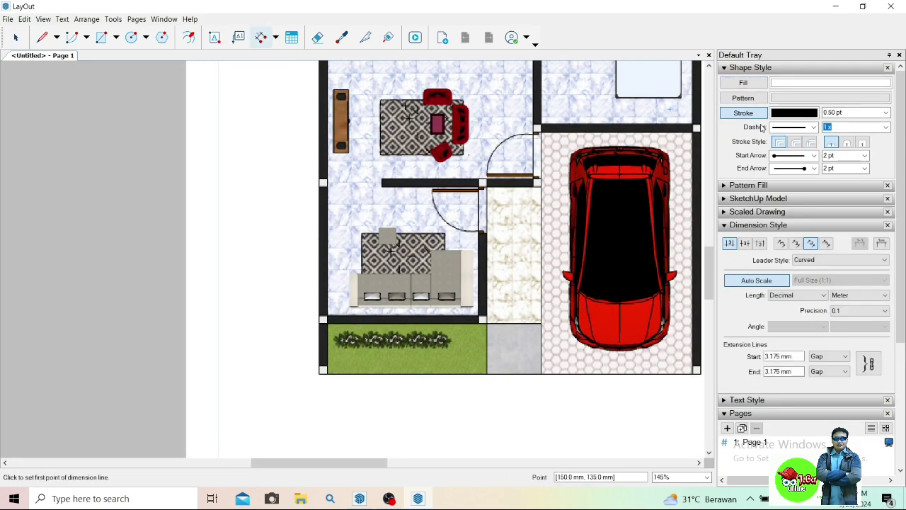
Set the dimension precision to 0.01.
click(883, 311)
click(874, 336)
scroll(313, 351, up, 1)
Dimension the bottom edge with 3.00 along the garden and 1.00 in line beside it.
click(321, 373)
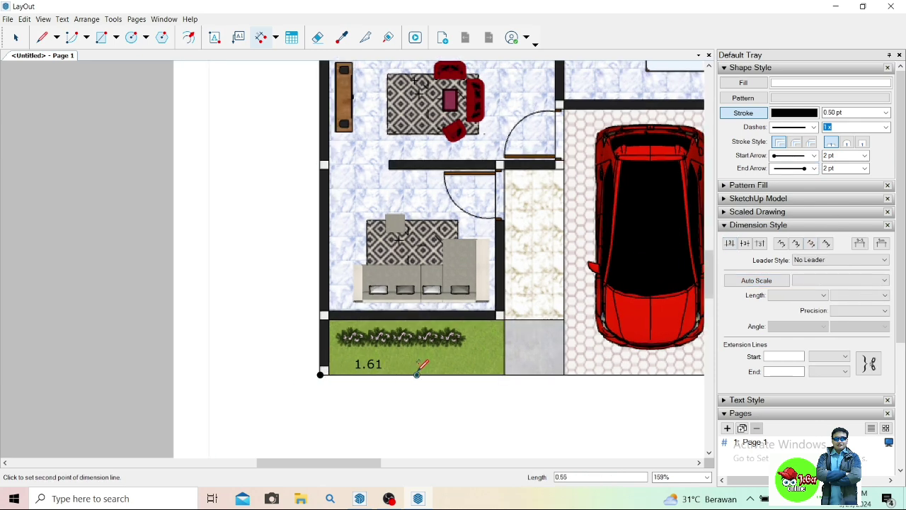
scroll(508, 365, up, 4)
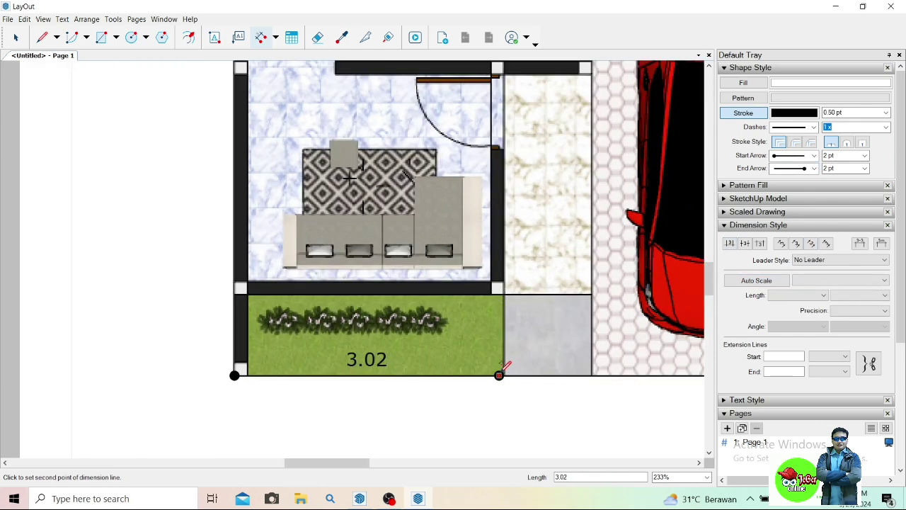
scroll(498, 371, up, 2)
click(497, 374)
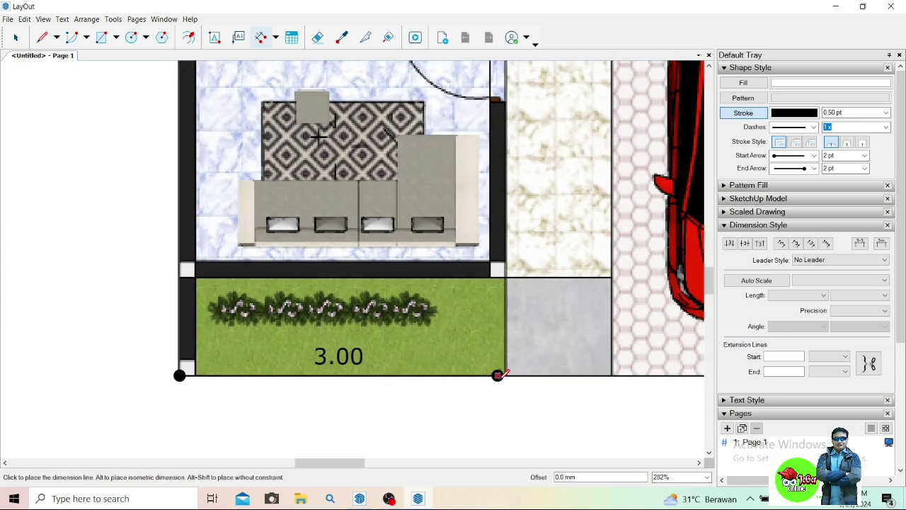
click(485, 422)
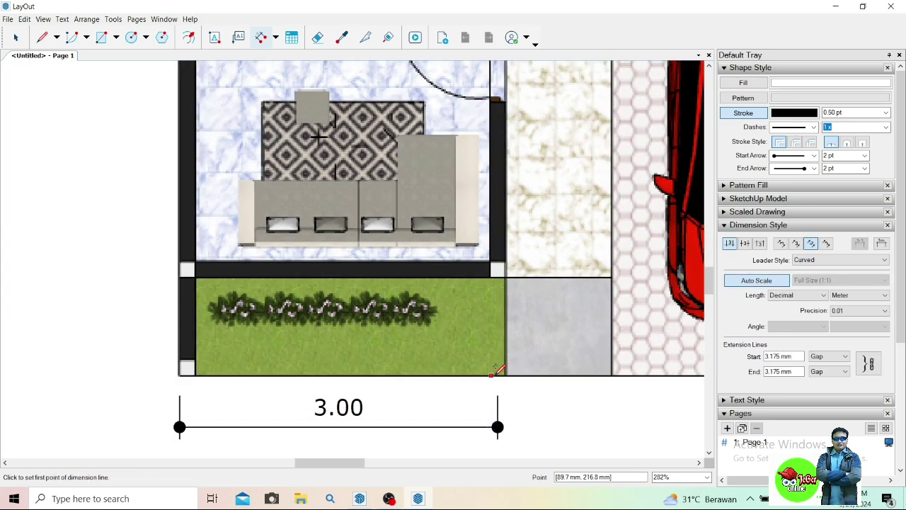
scroll(498, 371, up, 4)
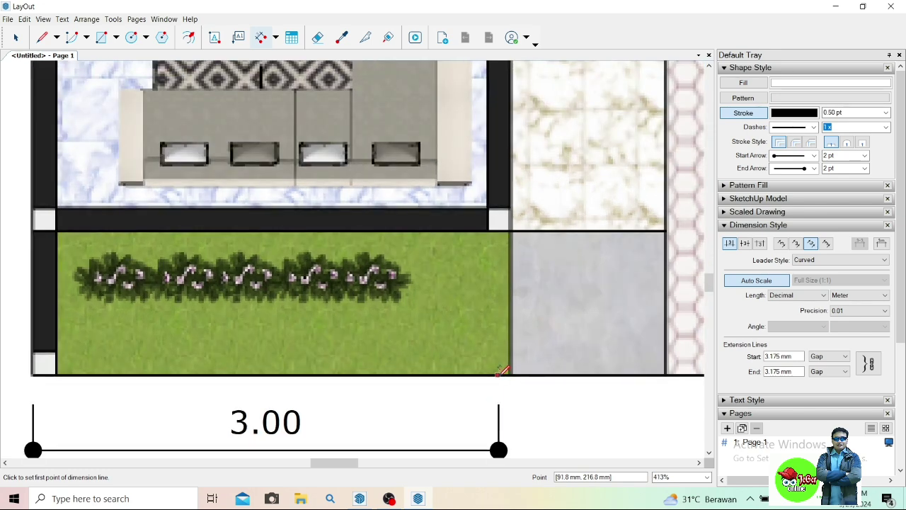
click(498, 374)
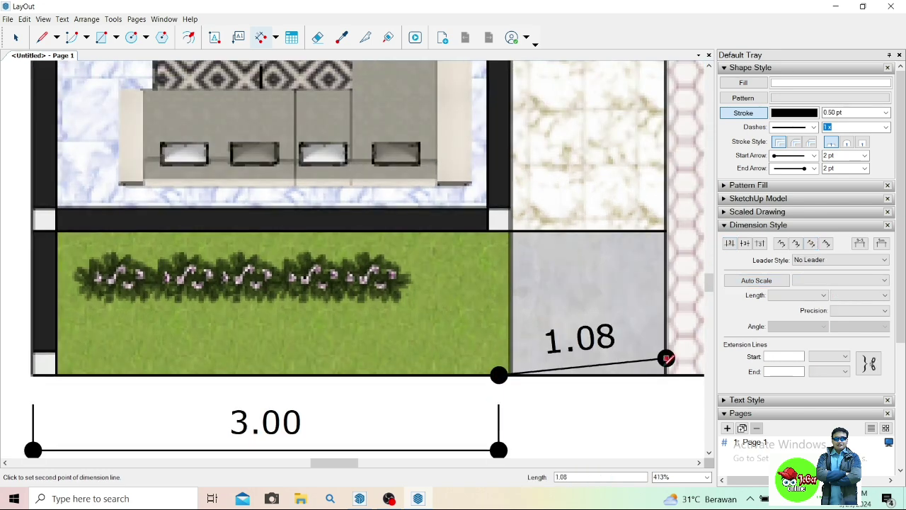
scroll(672, 373, down, 3)
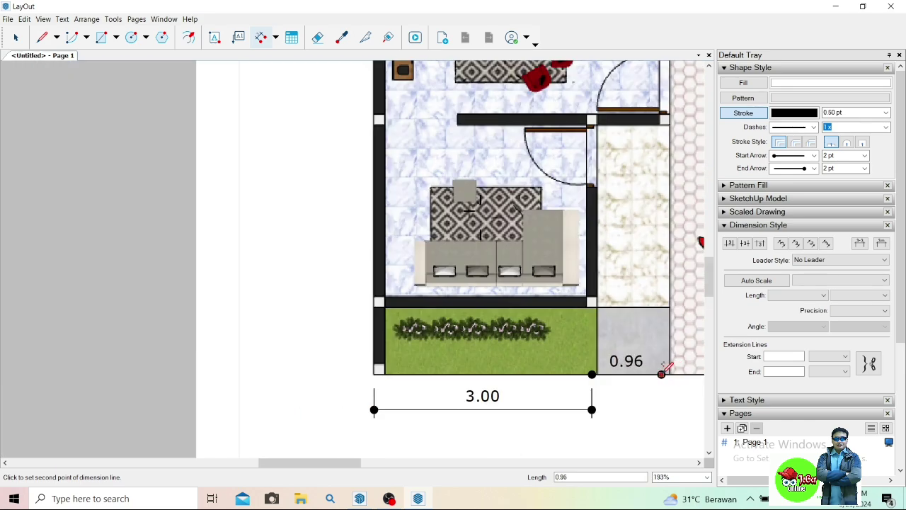
scroll(665, 373, up, 2)
click(665, 374)
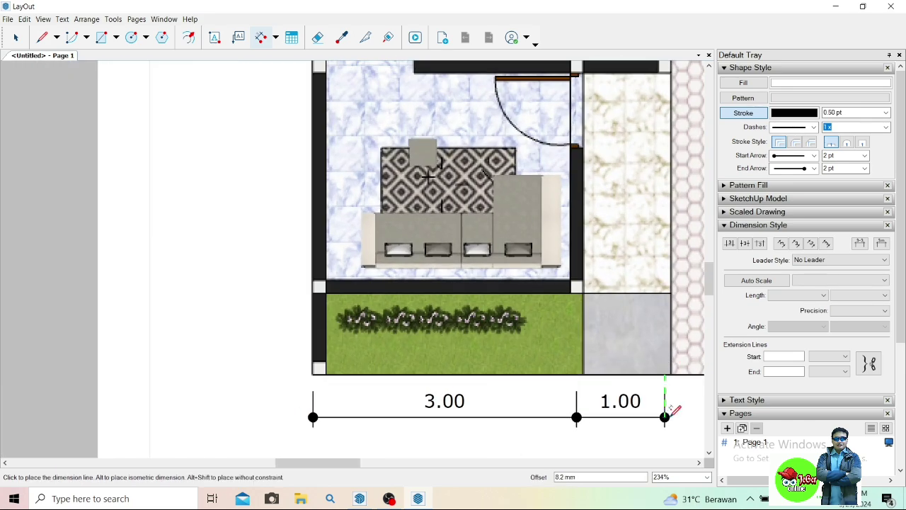
click(666, 416)
scroll(667, 416, down, 3)
scroll(245, 208, down, 3)
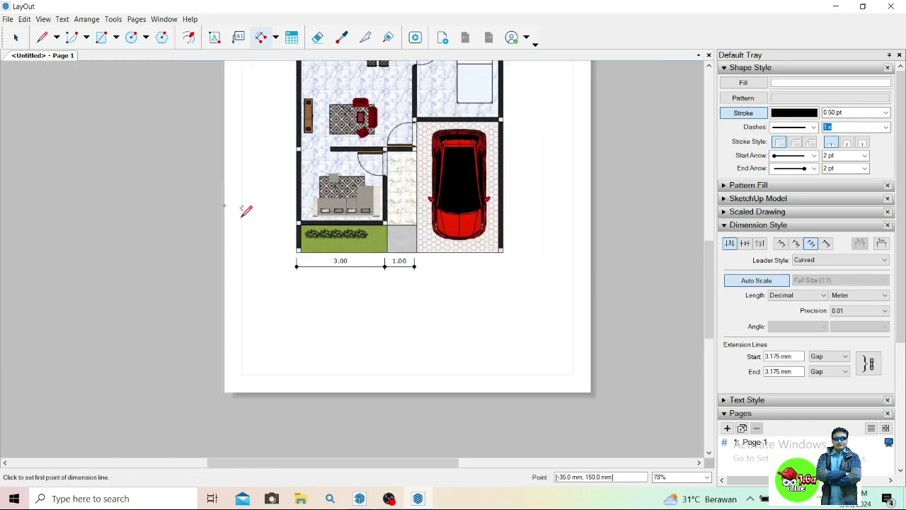
scroll(513, 252, up, 2)
scroll(531, 257, up, 2)
scroll(543, 256, up, 1)
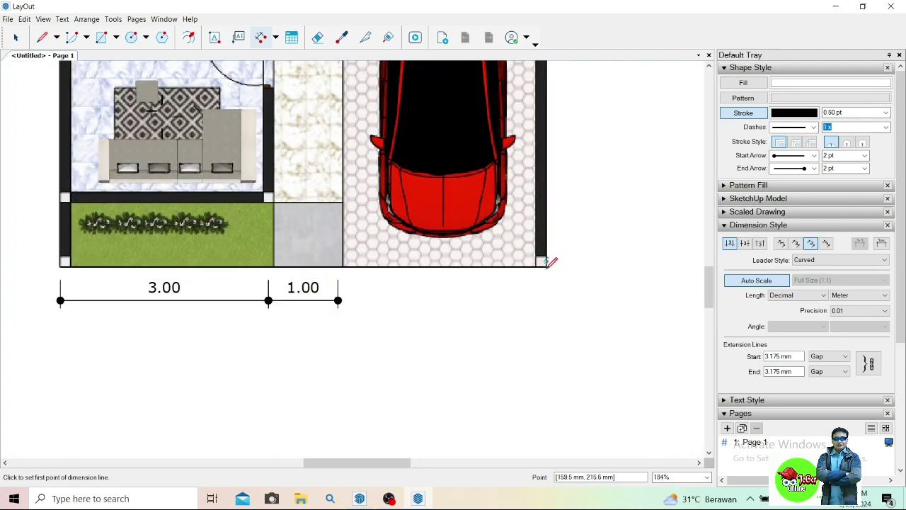
Add the 3.00 dimension beside the 1.00 and 4.50 along the garage side, then exit.
click(546, 266)
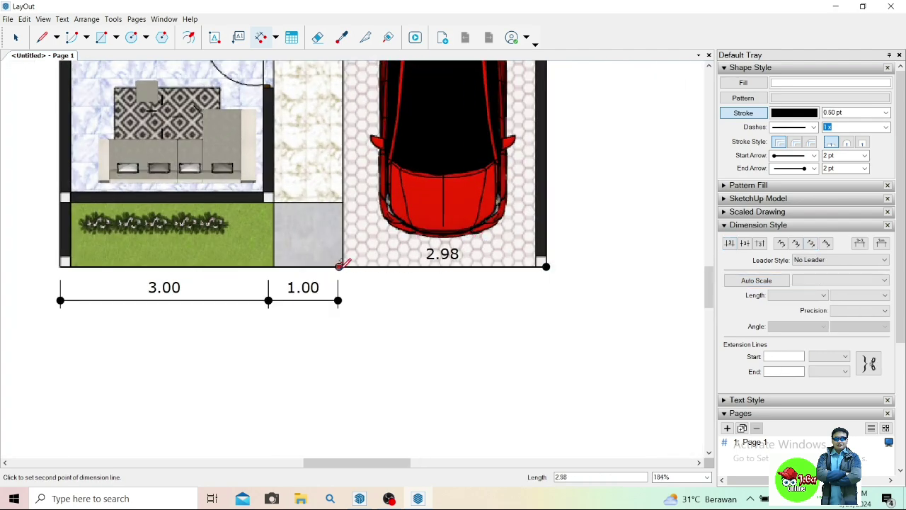
scroll(341, 265, up, 2)
click(337, 264)
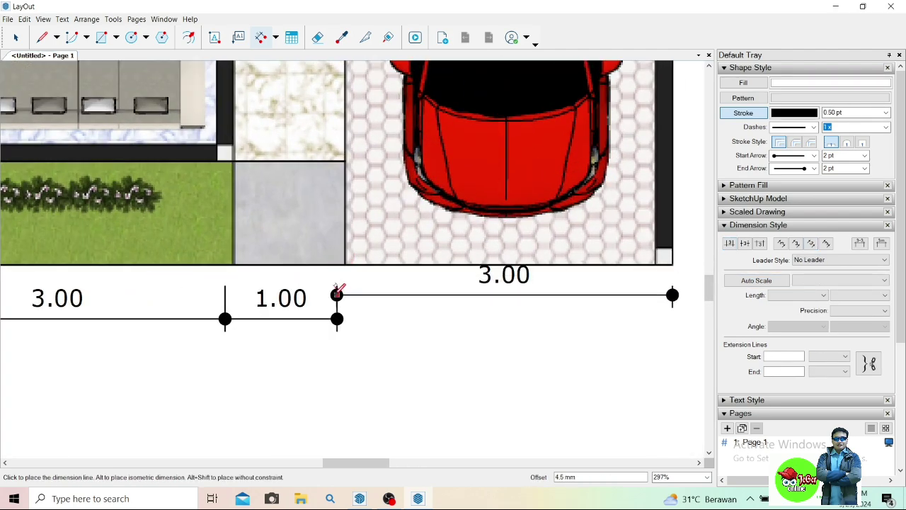
click(338, 314)
scroll(338, 312, down, 4)
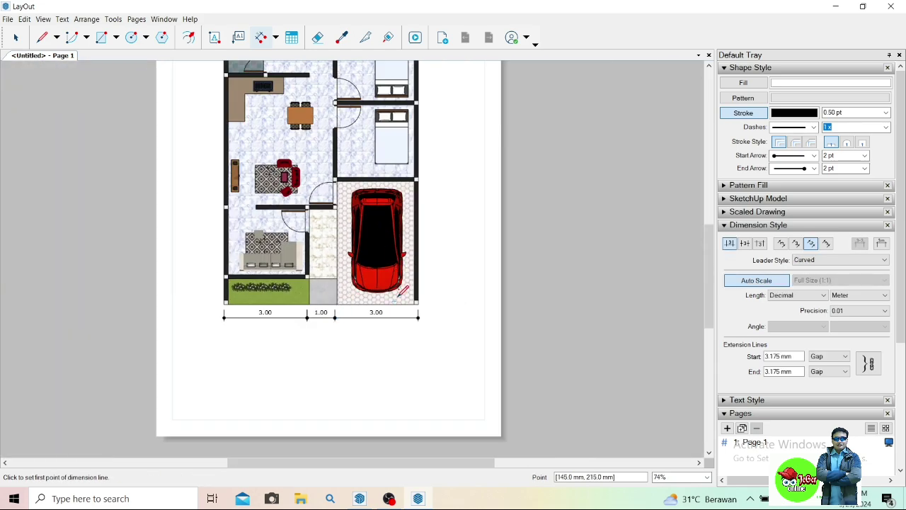
scroll(407, 284, up, 2)
click(424, 306)
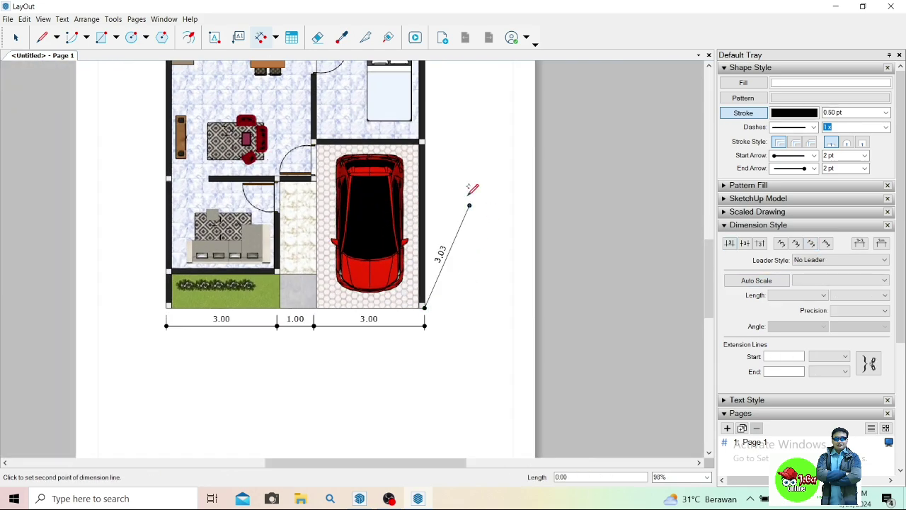
scroll(421, 140, up, 2)
click(424, 139)
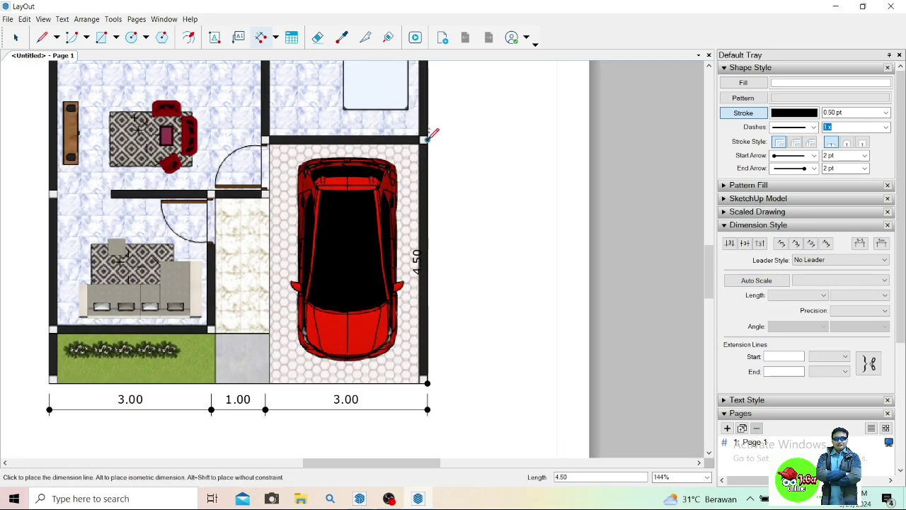
click(467, 155)
key(space)
scroll(509, 141, down, 5)
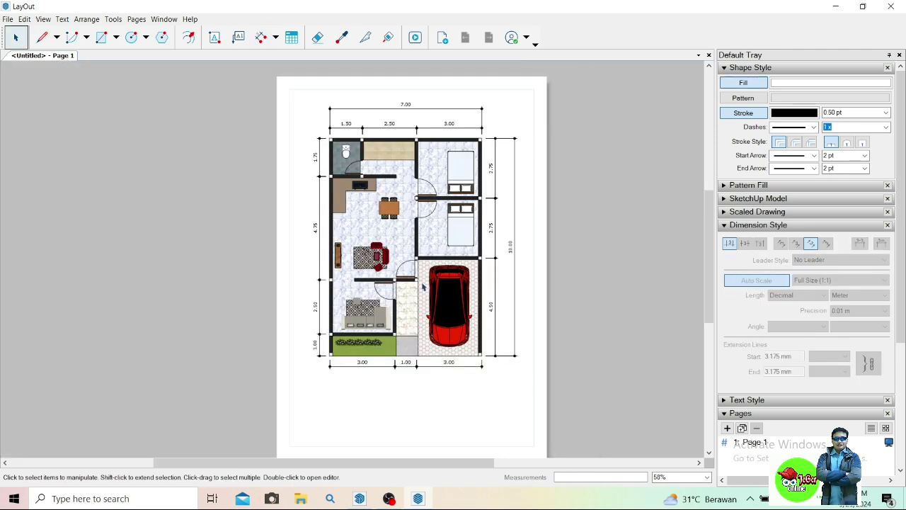
Zoom over the dimensioned plan, then collapse the Dimension Style and Shape Style panels.
scroll(358, 390, down, 1)
scroll(366, 363, up, 1)
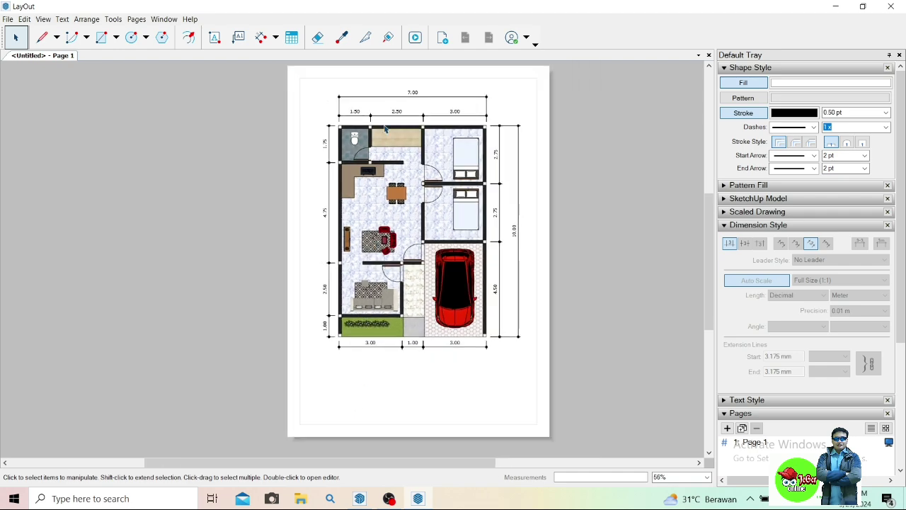
scroll(374, 183, up, 2)
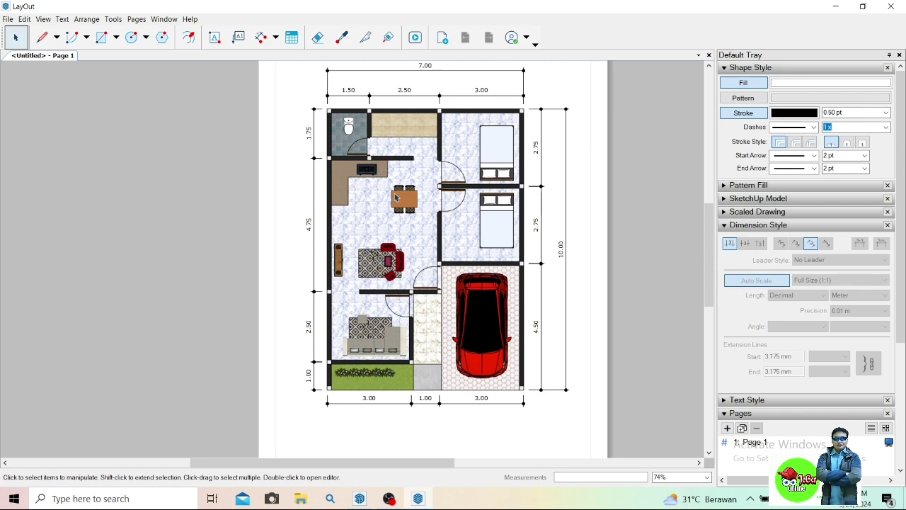
scroll(371, 117, down, 2)
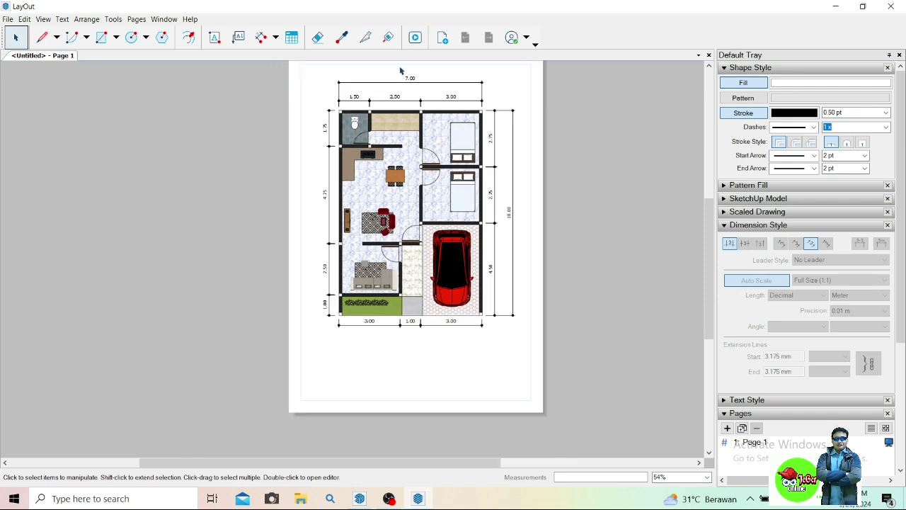
scroll(400, 71, up, 1)
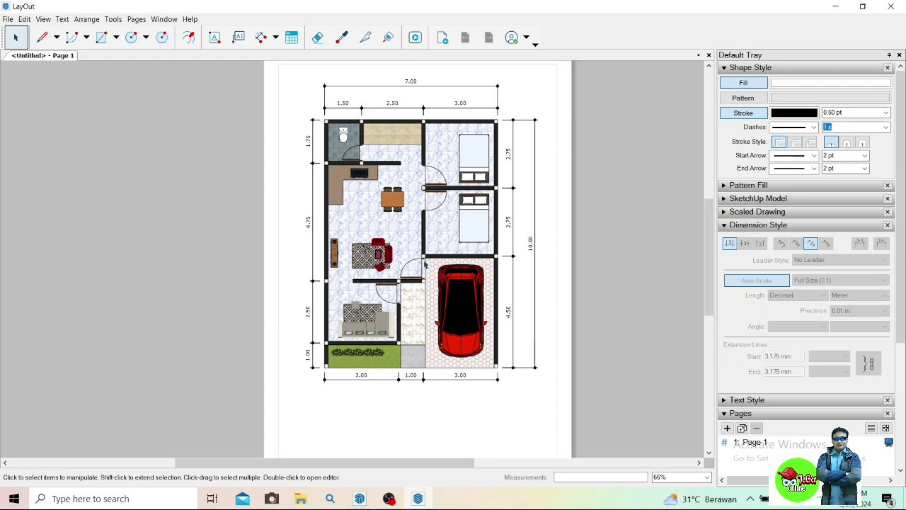
scroll(435, 215, down, 1)
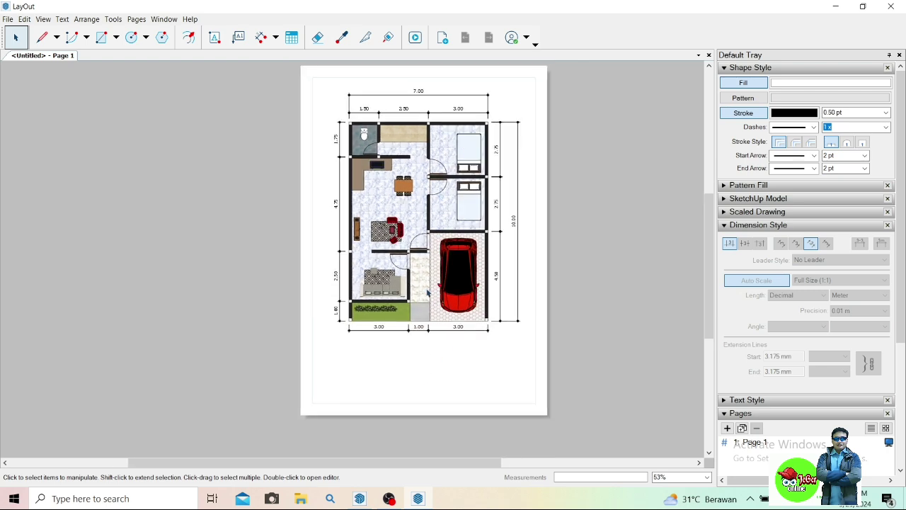
click(763, 225)
click(740, 68)
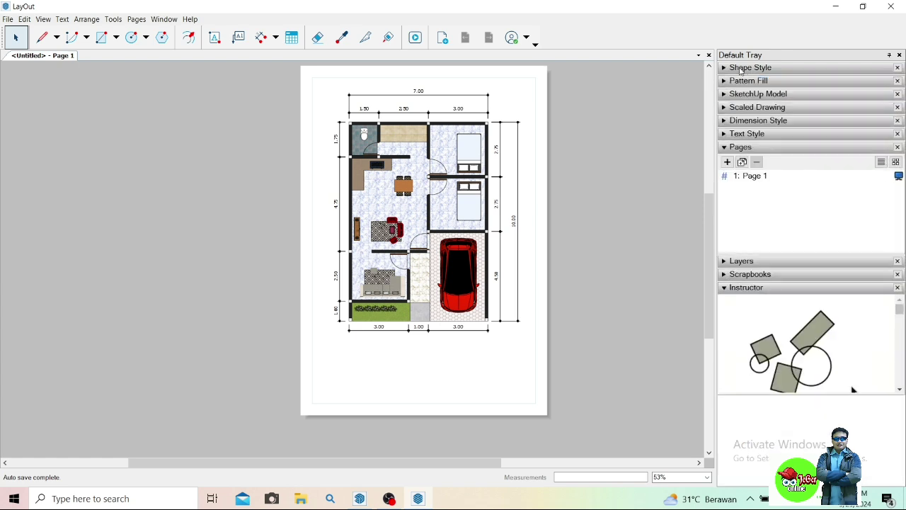
Set the Text tool's style to Harlow Solid Italic at 12 pt.
click(216, 38)
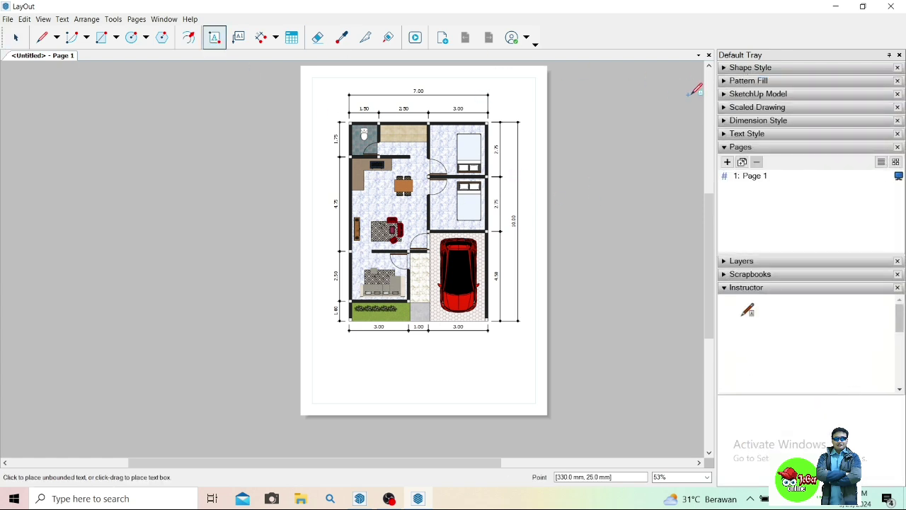
click(747, 134)
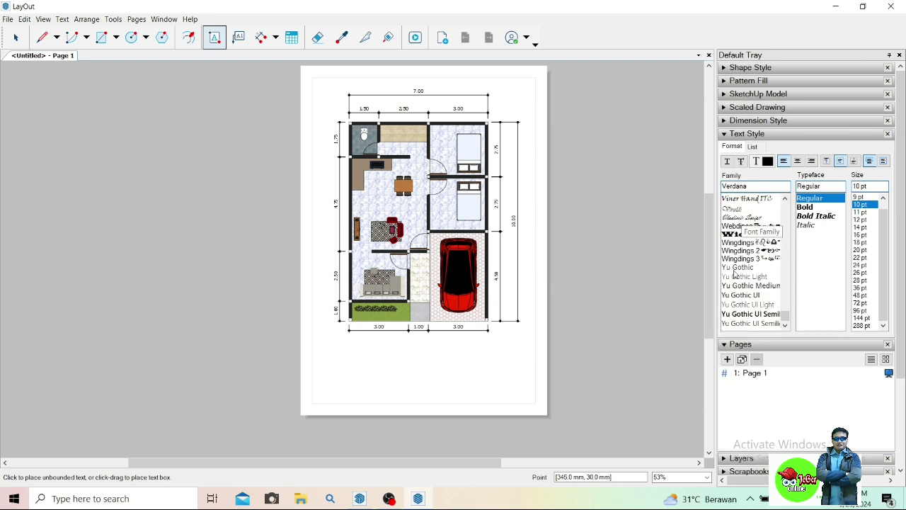
mouse_move(784, 317)
mouse_down()
mouse_move(785, 286)
mouse_move(795, 287)
mouse_move(784, 248)
mouse_up()
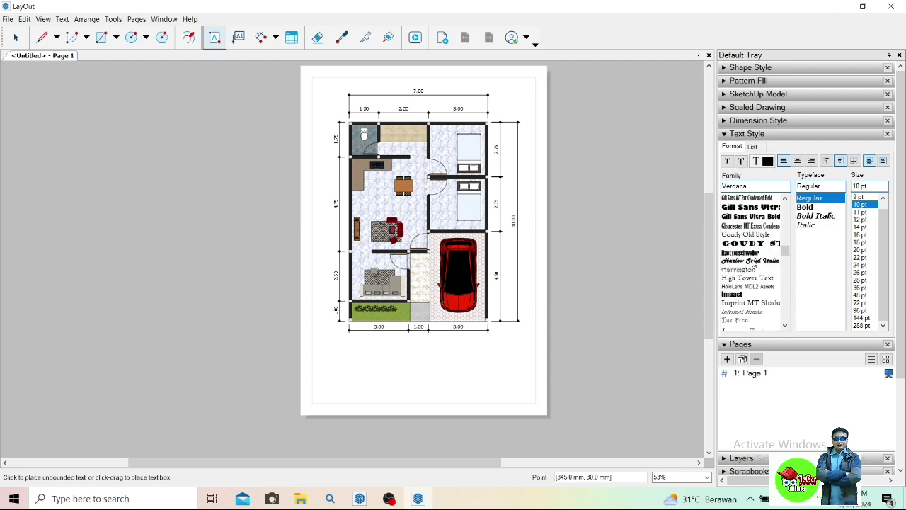
click(753, 261)
click(865, 221)
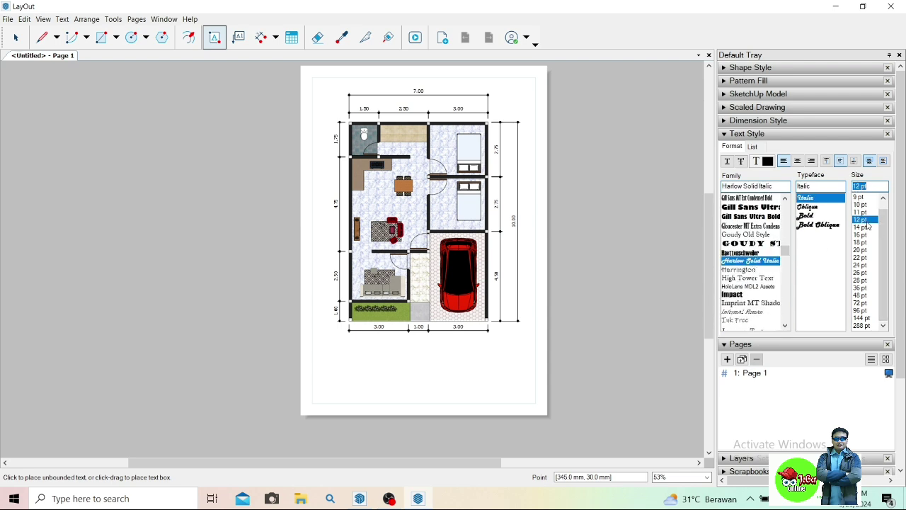
Type the caption 'Floor Plans / on Dimensions / 7x10 meters' below the plan and switch it to Impact.
click(395, 352)
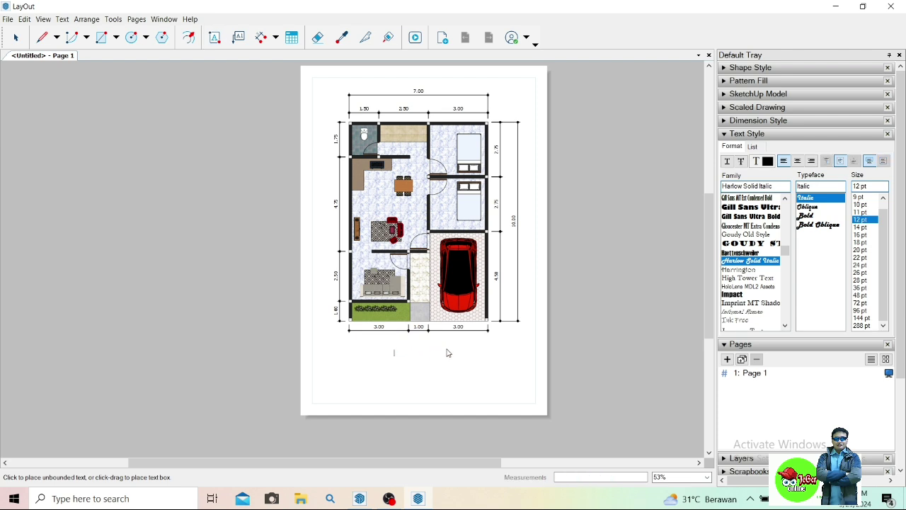
scroll(439, 351, up, 2)
scroll(421, 352, up, 1)
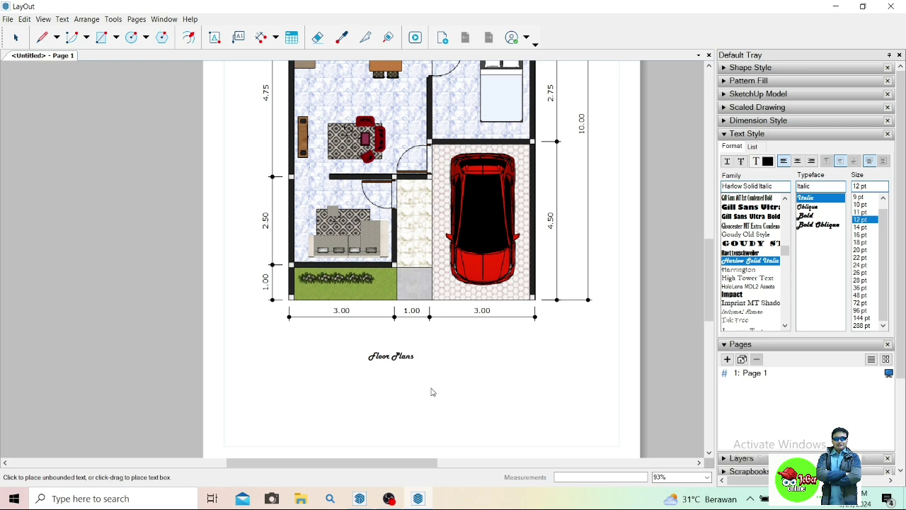
key(Return)
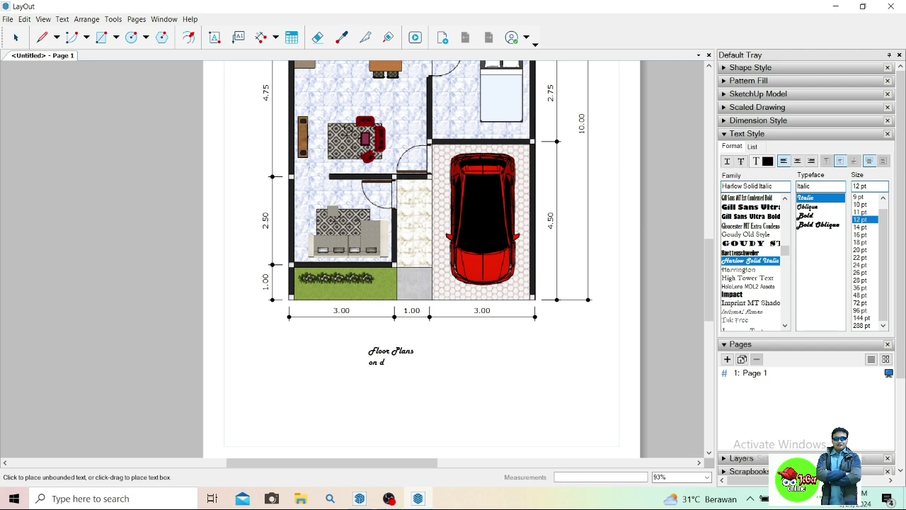
text(imensions)
key(Return)
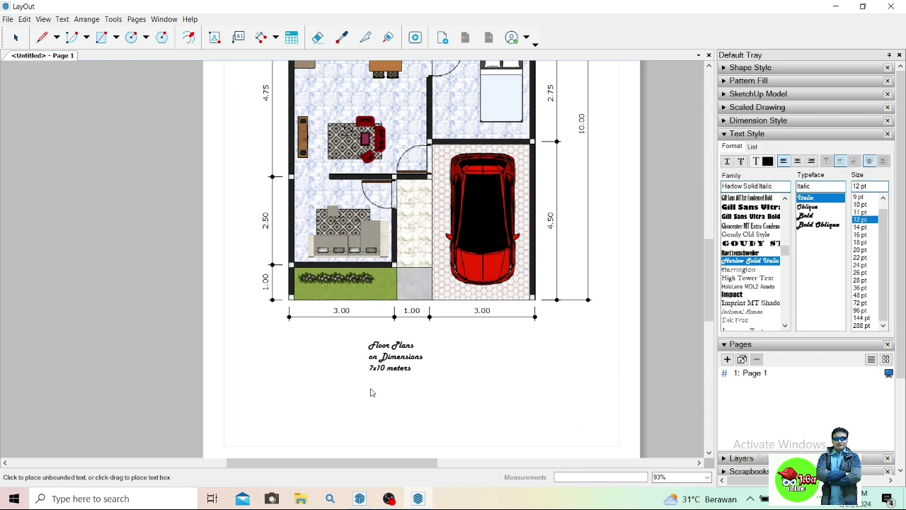
scroll(784, 261, down, 1)
click(735, 267)
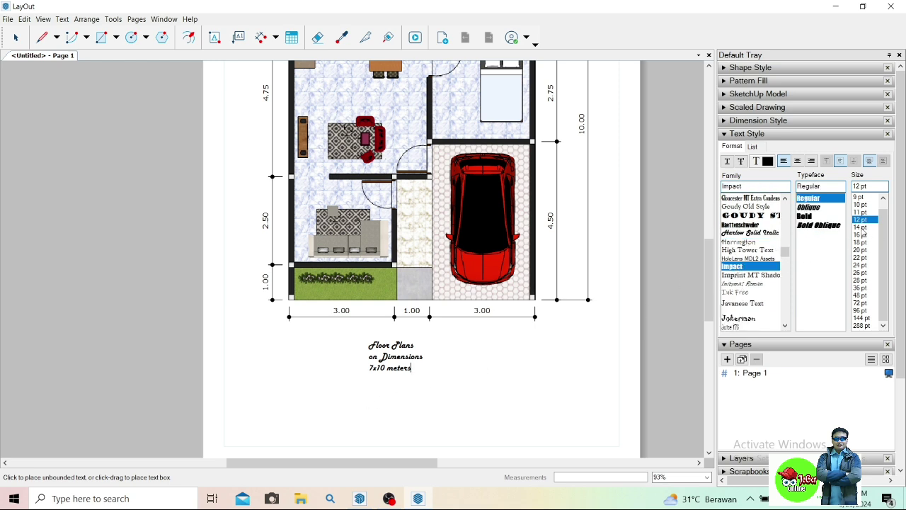
Set text size to 14 pt and type a 'By :' byline with the designer's name below the caption.
click(860, 227)
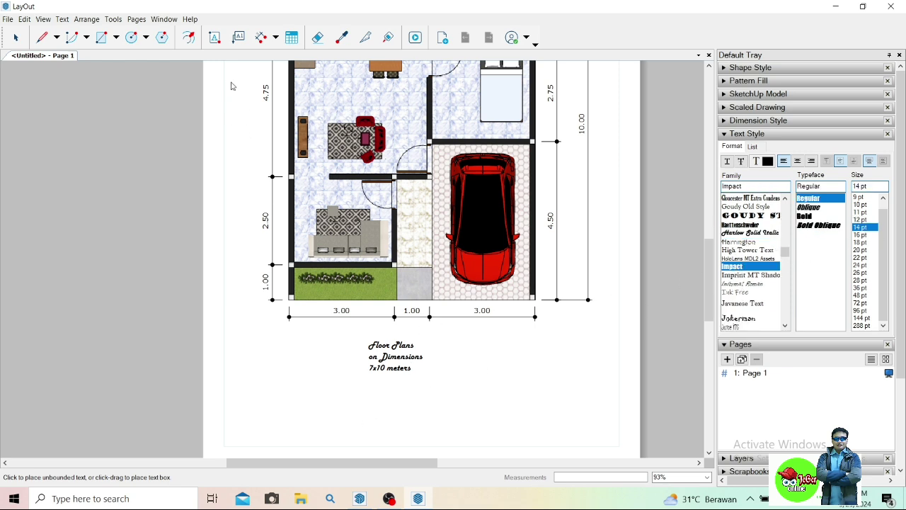
click(215, 37)
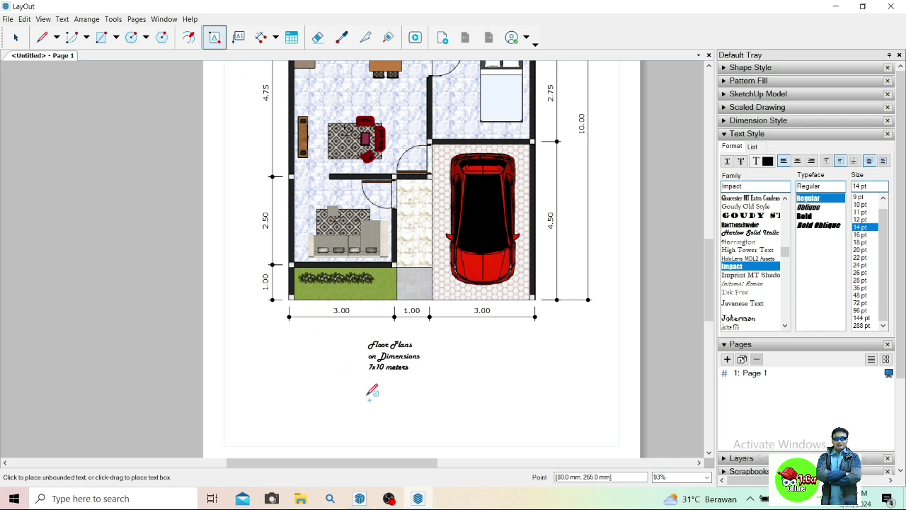
key(space)
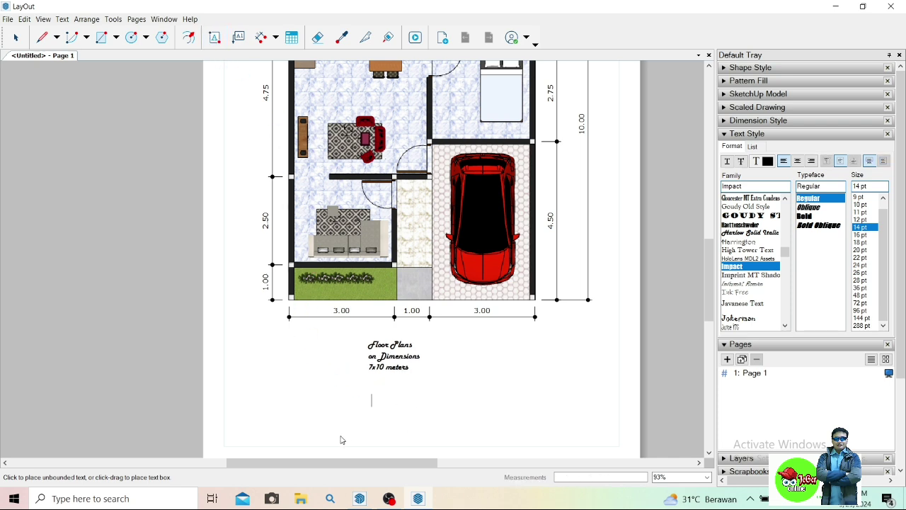
text(By : Jeger Online)
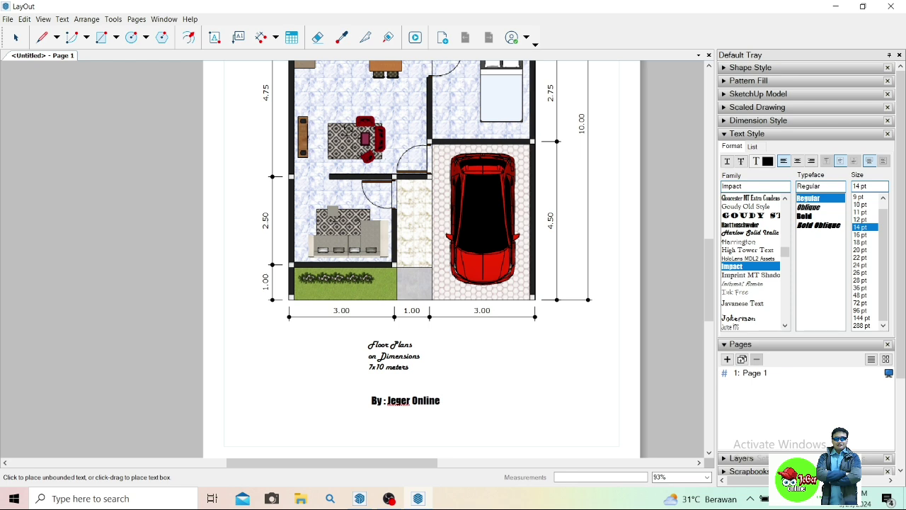
text(DE)
key(BackSpace)
text(esign)
scroll(311, 197, down, 1)
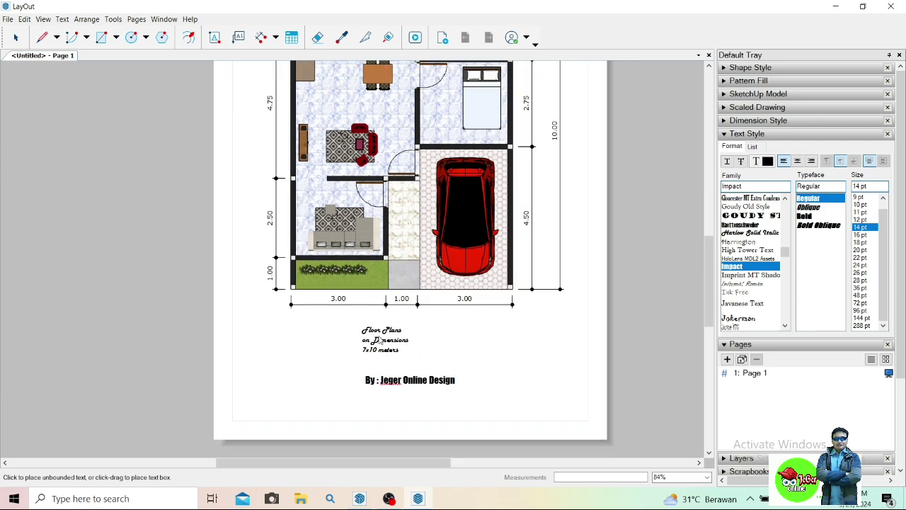
Narrow the Floor Plans caption box from its left edge so it centres above the byline.
key(Escape)
click(16, 37)
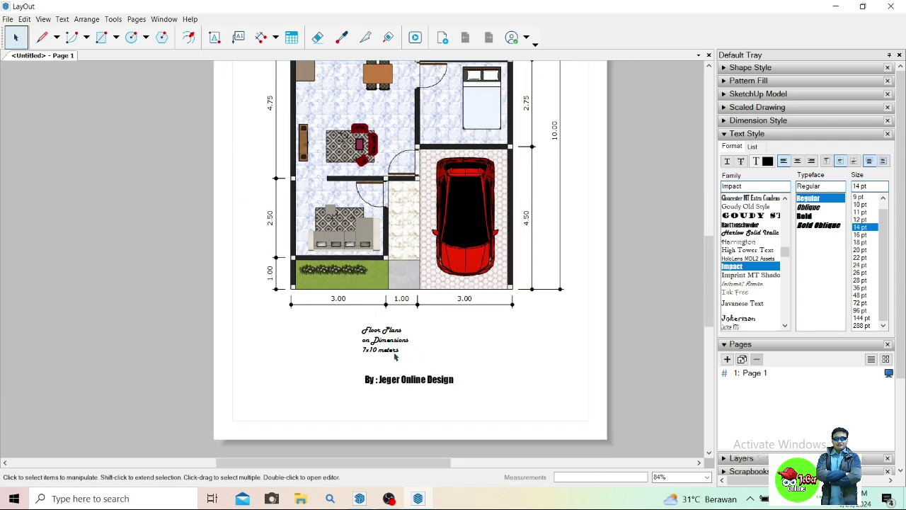
click(386, 331)
drag(358, 340, 396, 337)
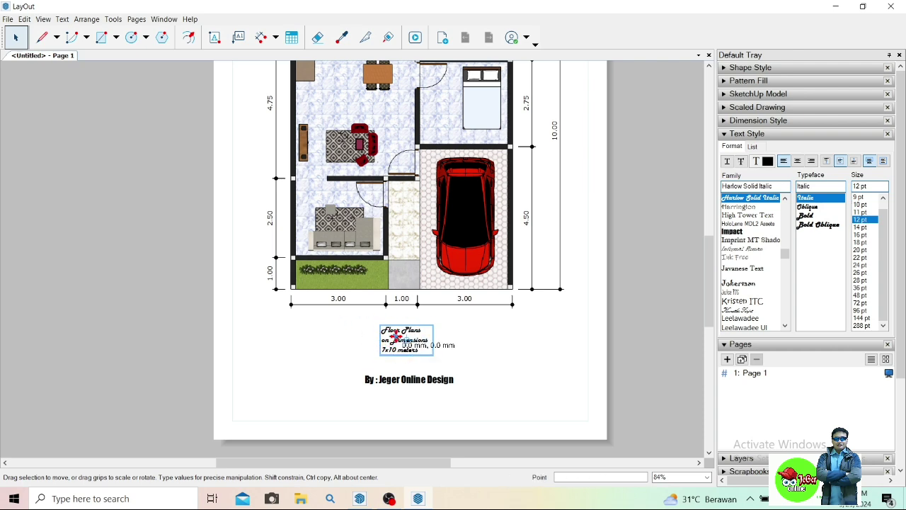
click(332, 334)
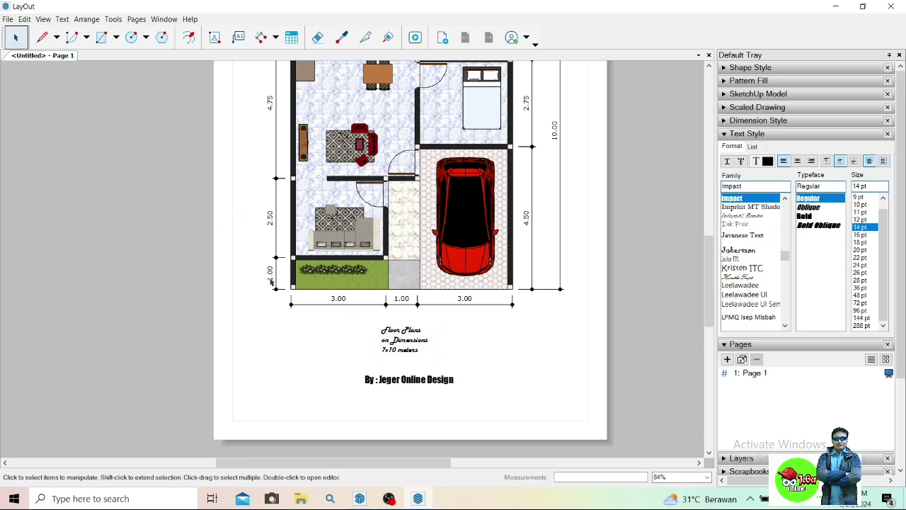
scroll(358, 304, down, 1)
scroll(368, 247, down, 2)
scroll(382, 177, up, 1)
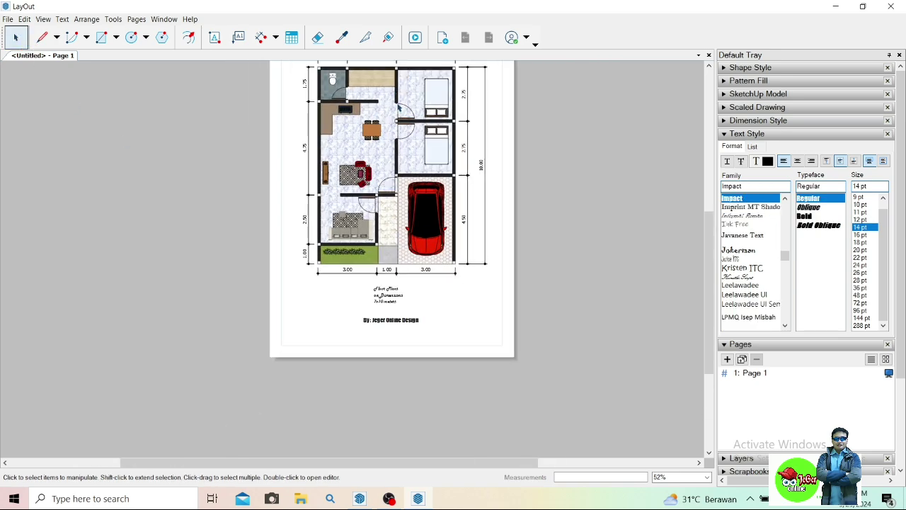
scroll(387, 123, down, 2)
scroll(370, 135, up, 1)
scroll(357, 106, up, 1)
scroll(336, 74, up, 1)
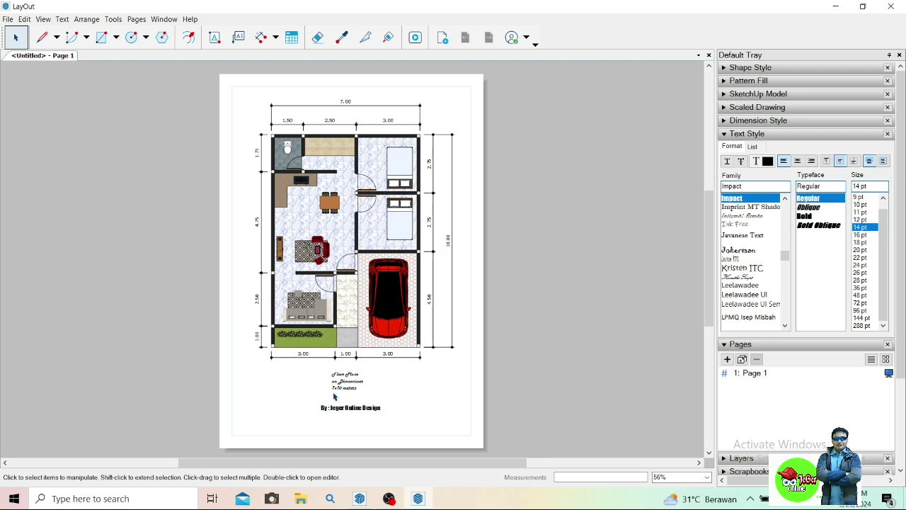
Hide the Default Tray so the page fills the workspace.
click(899, 55)
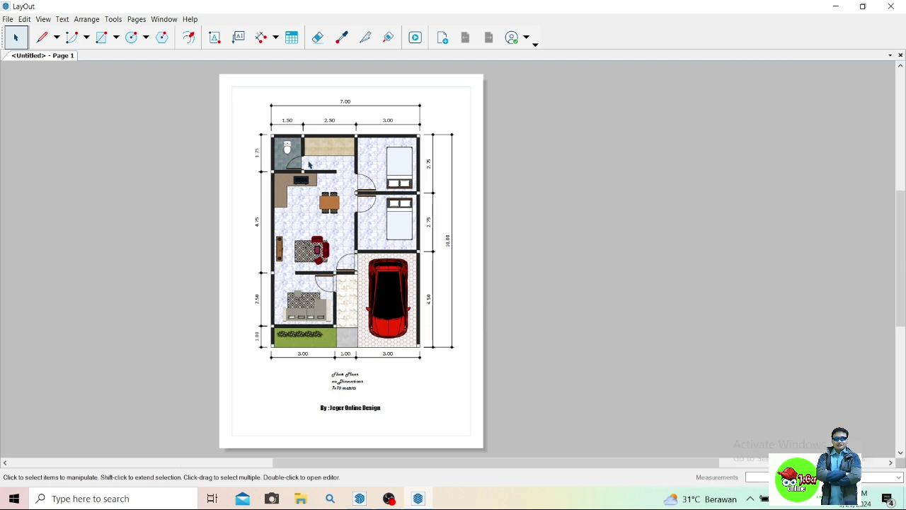
scroll(234, 144, down, 1)
scroll(212, 140, up, 1)
scroll(215, 139, up, 1)
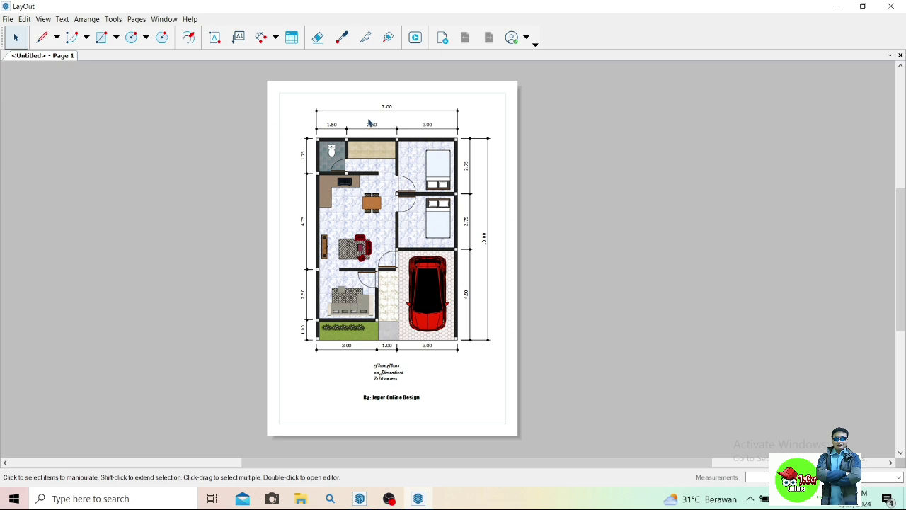
Save the document as 'Denah Brosur 7x10 Layout' in LayOut Files (*.layout) format.
click(8, 19)
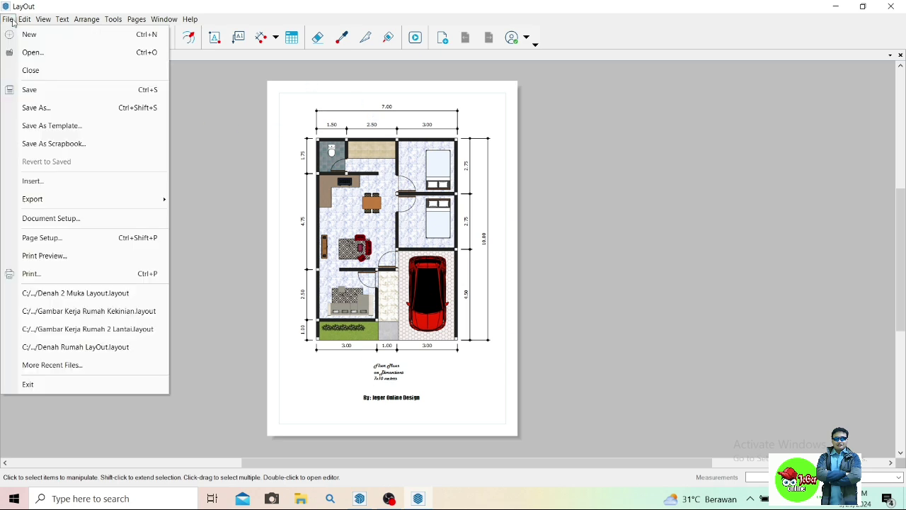
mouse_move(8, 19)
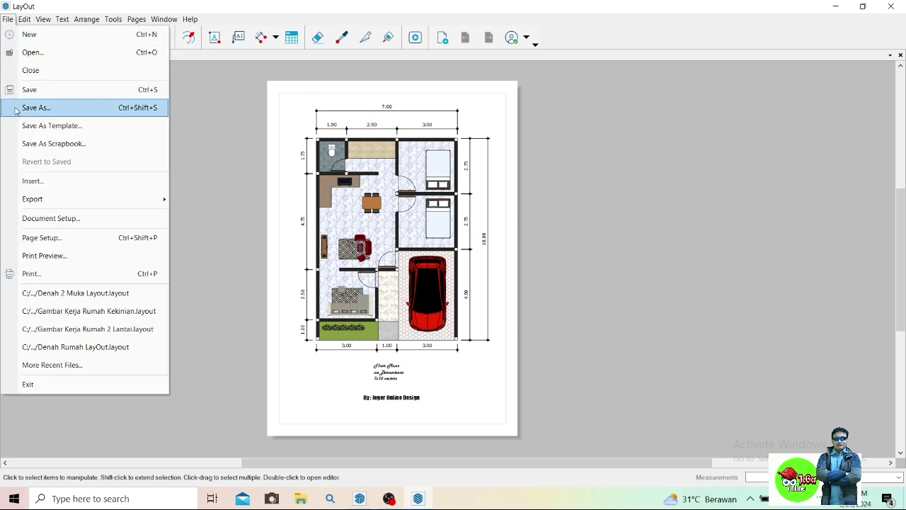
click(25, 109)
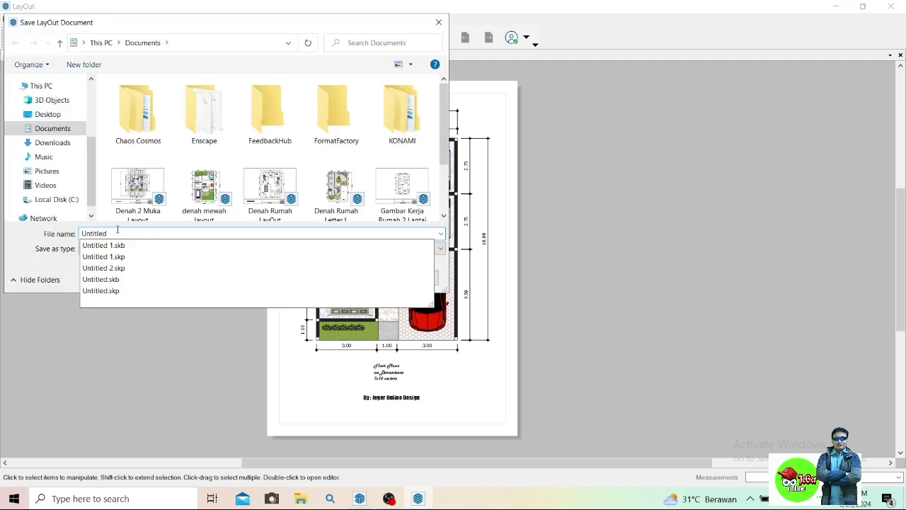
key(BackSpace)
key(BackSpace)
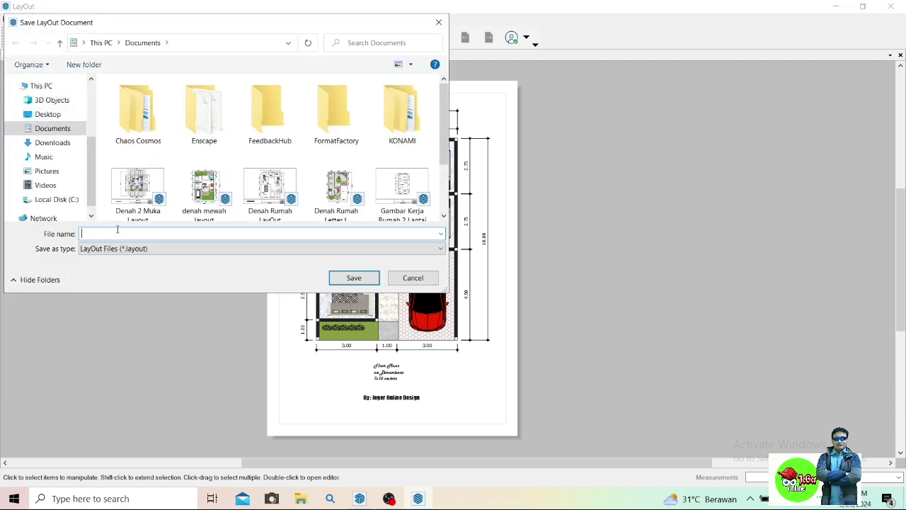
text(De)
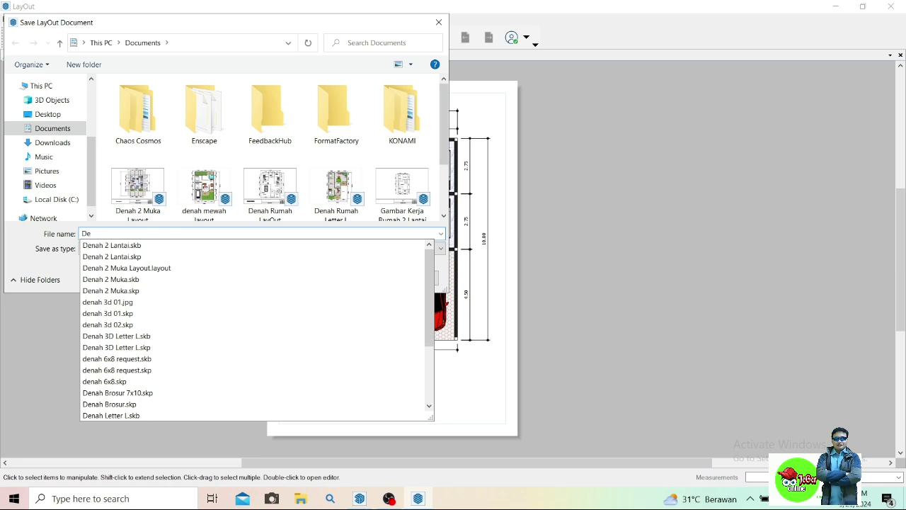
text(nah Br)
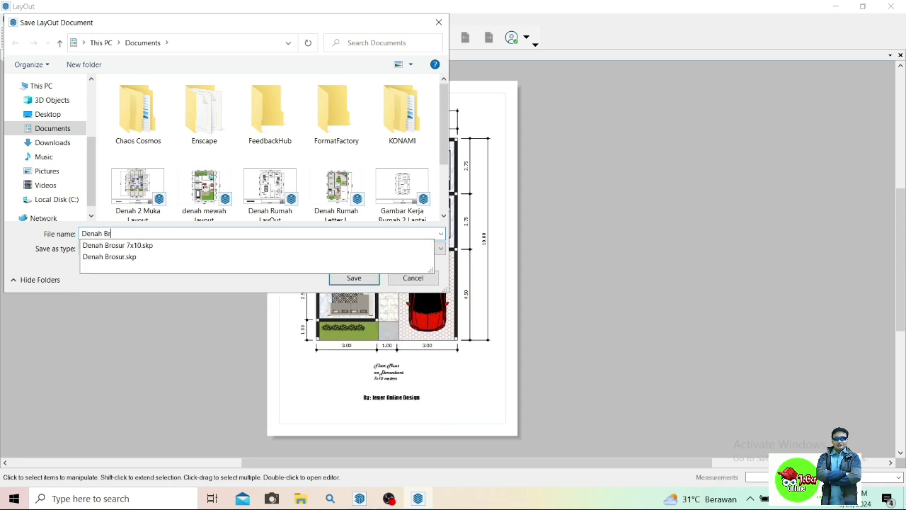
text(osur )
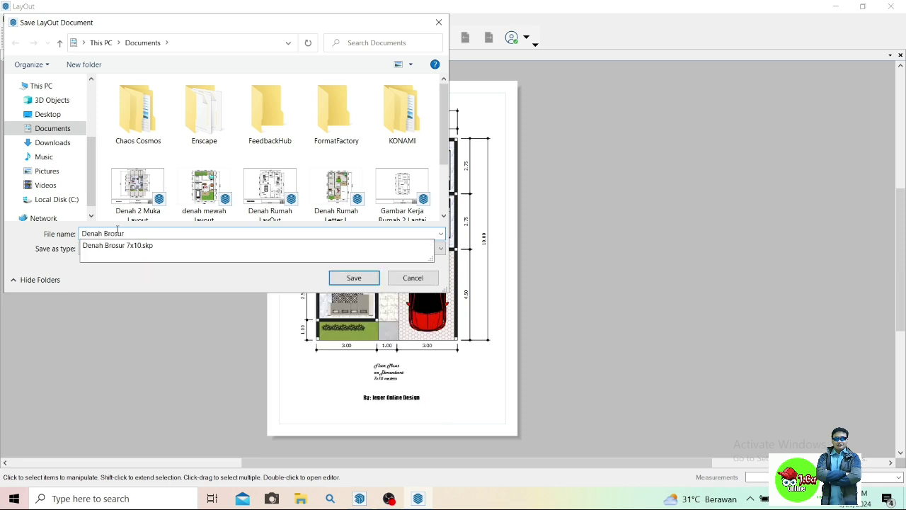
text(&)
key(BackSpace)
text(7x10)
click(117, 230)
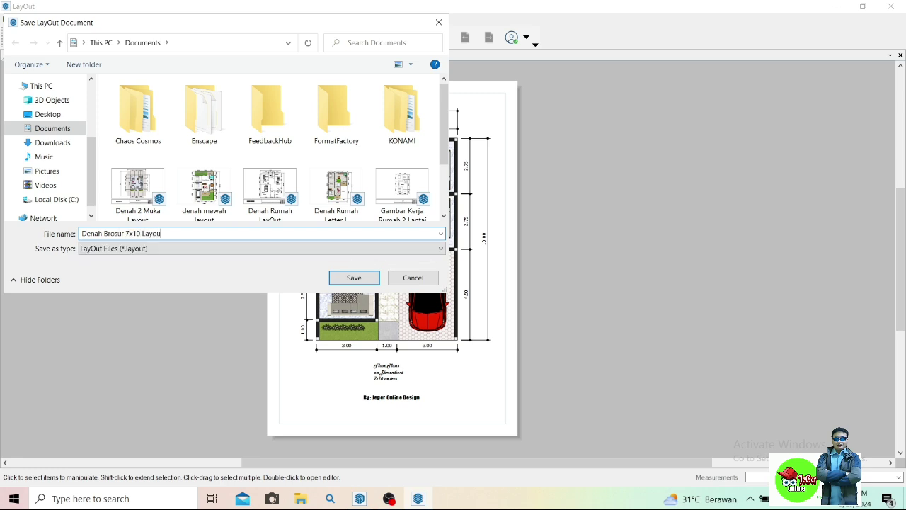
click(340, 280)
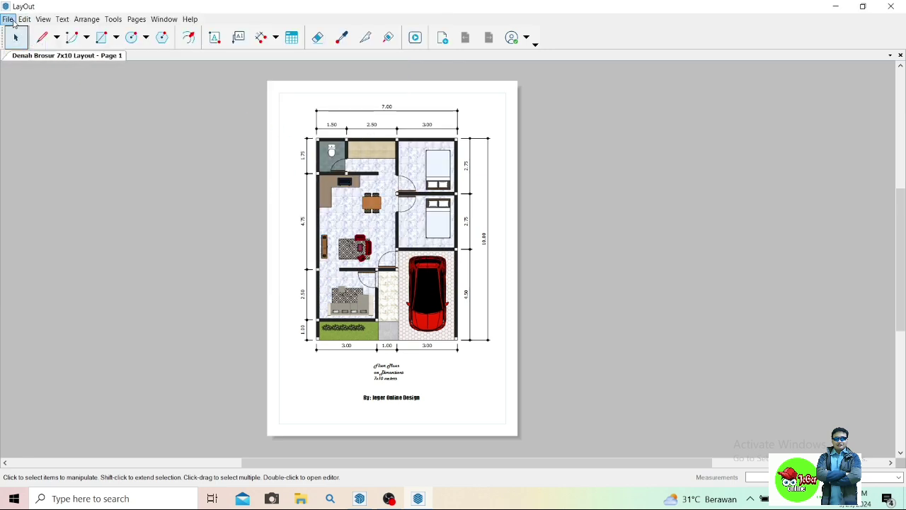
Export the page as PNG image 'Denah Brosur 7x10 Layout Jpg.png' at 793×1122 pixels.
click(7, 19)
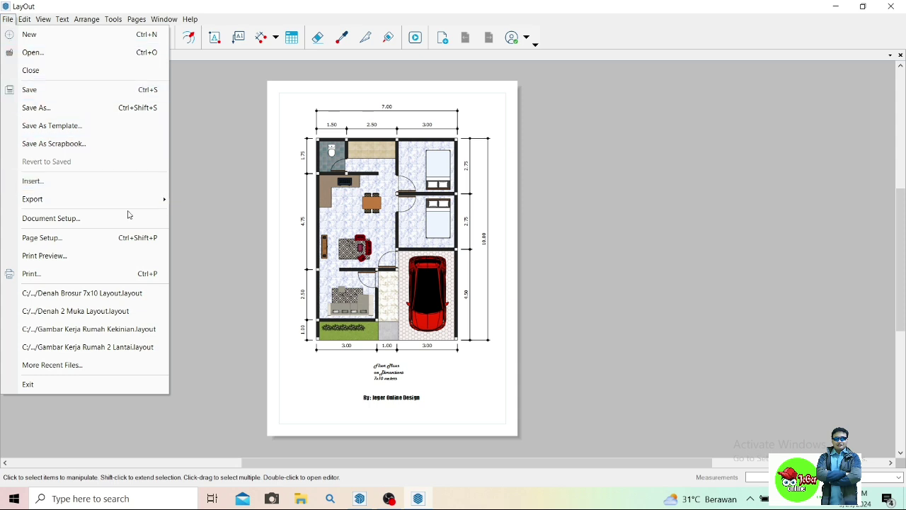
mouse_move(85, 198)
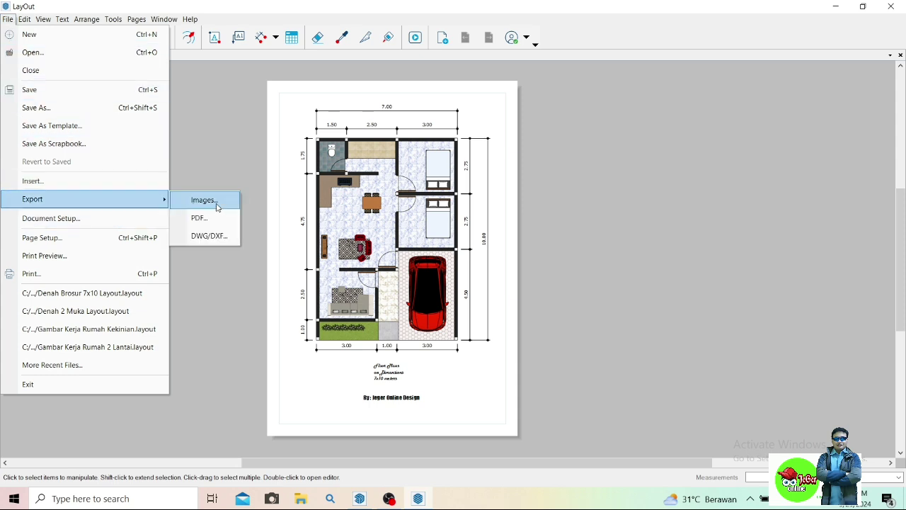
click(214, 206)
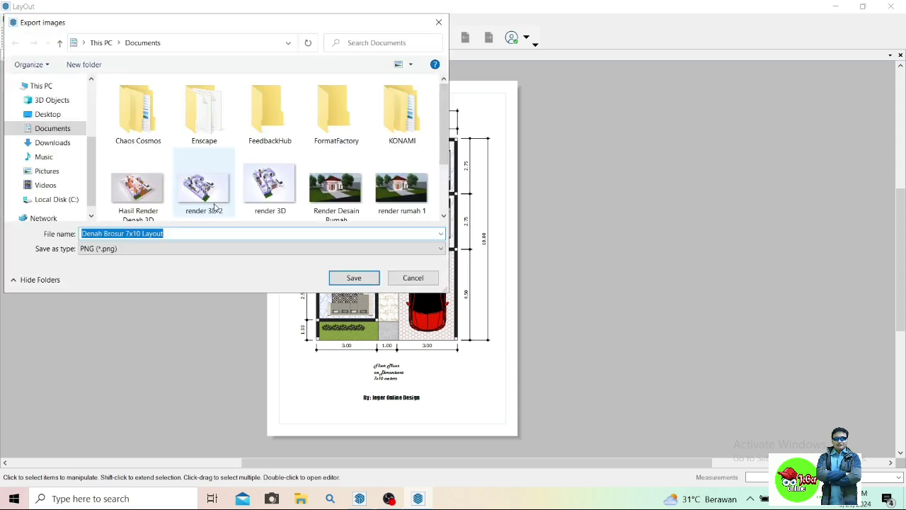
click(173, 234)
text(Jpg)
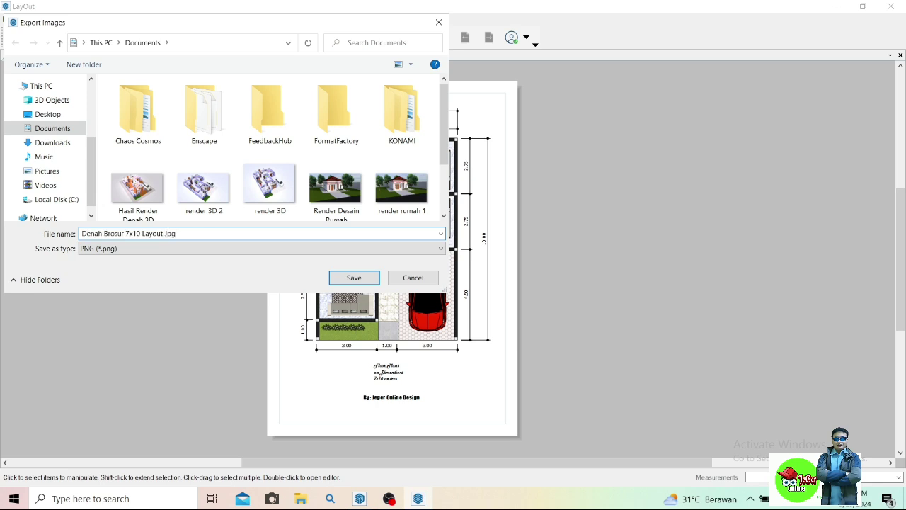
click(352, 277)
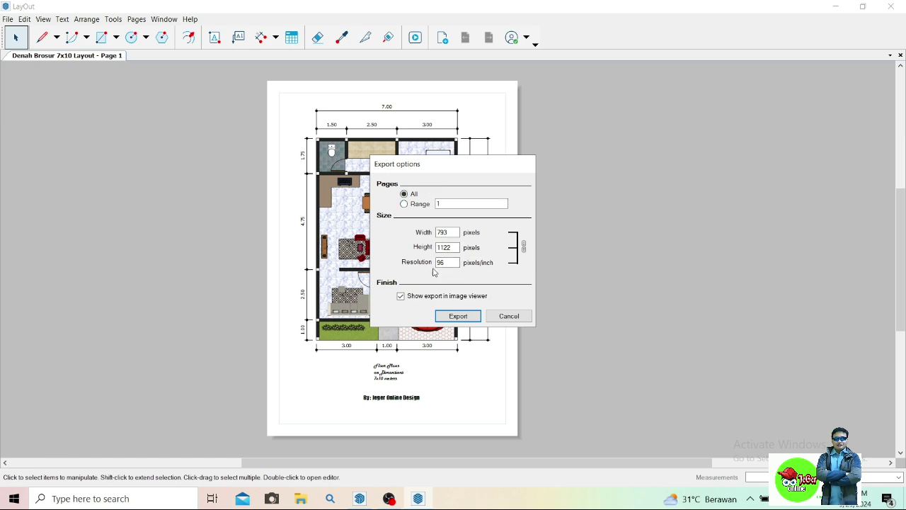
click(472, 319)
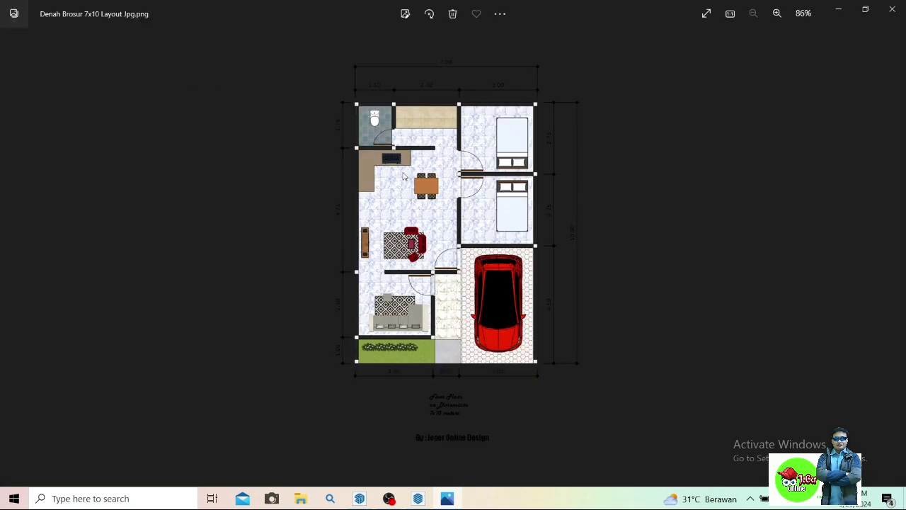
Close the Photos preview of the exported PNG to return to LayOut.
key(alt+F4)
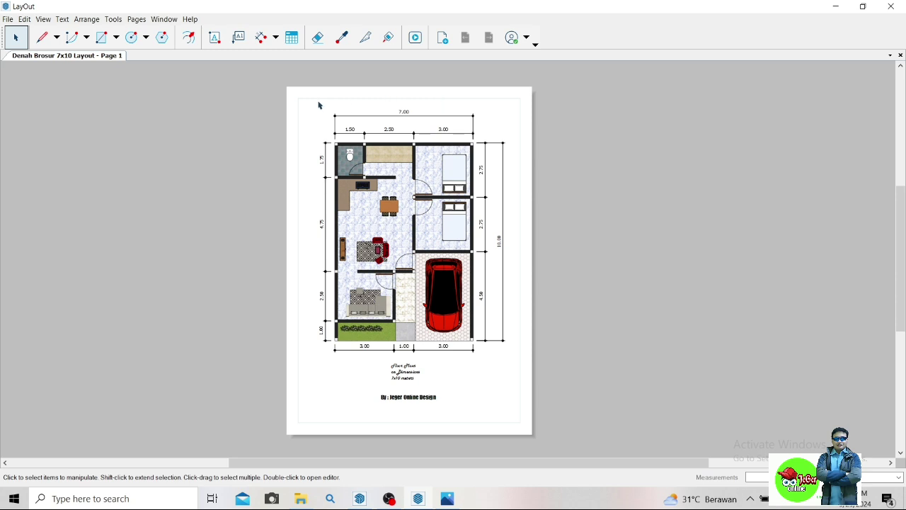
scroll(350, 109, up, 1)
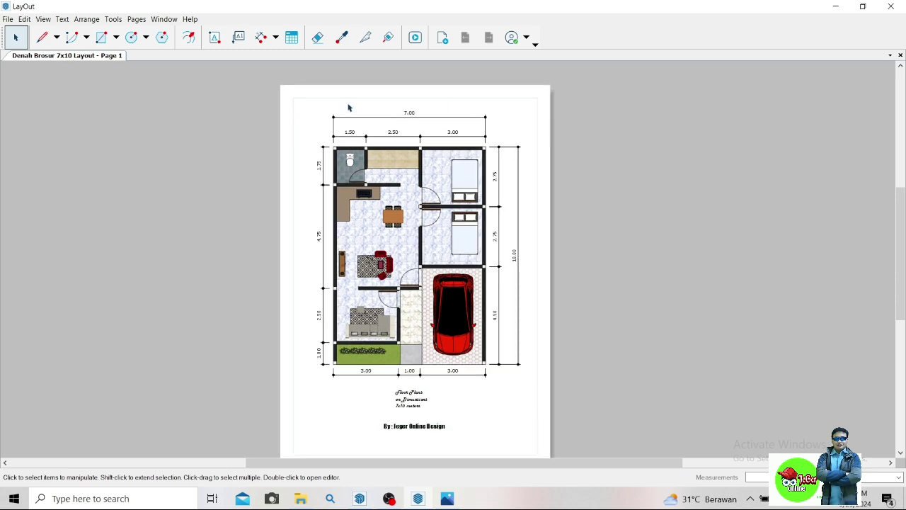
scroll(338, 118, down, 1)
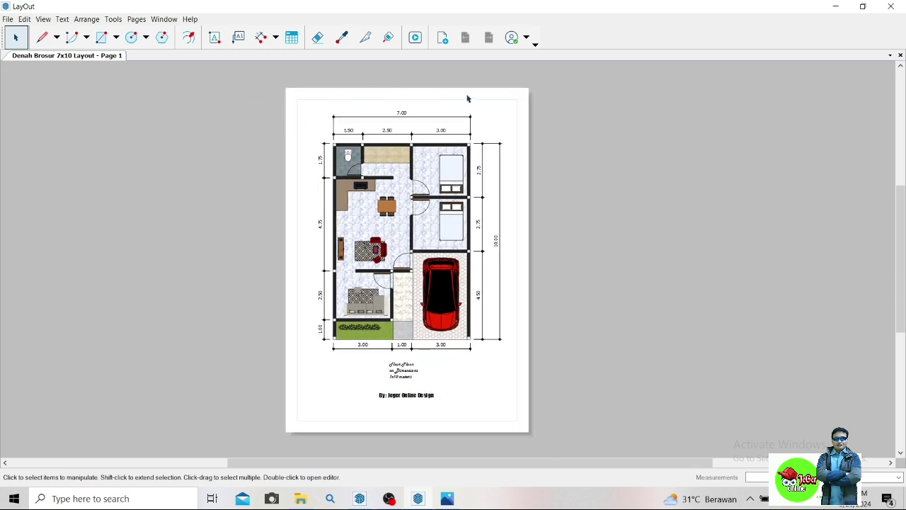